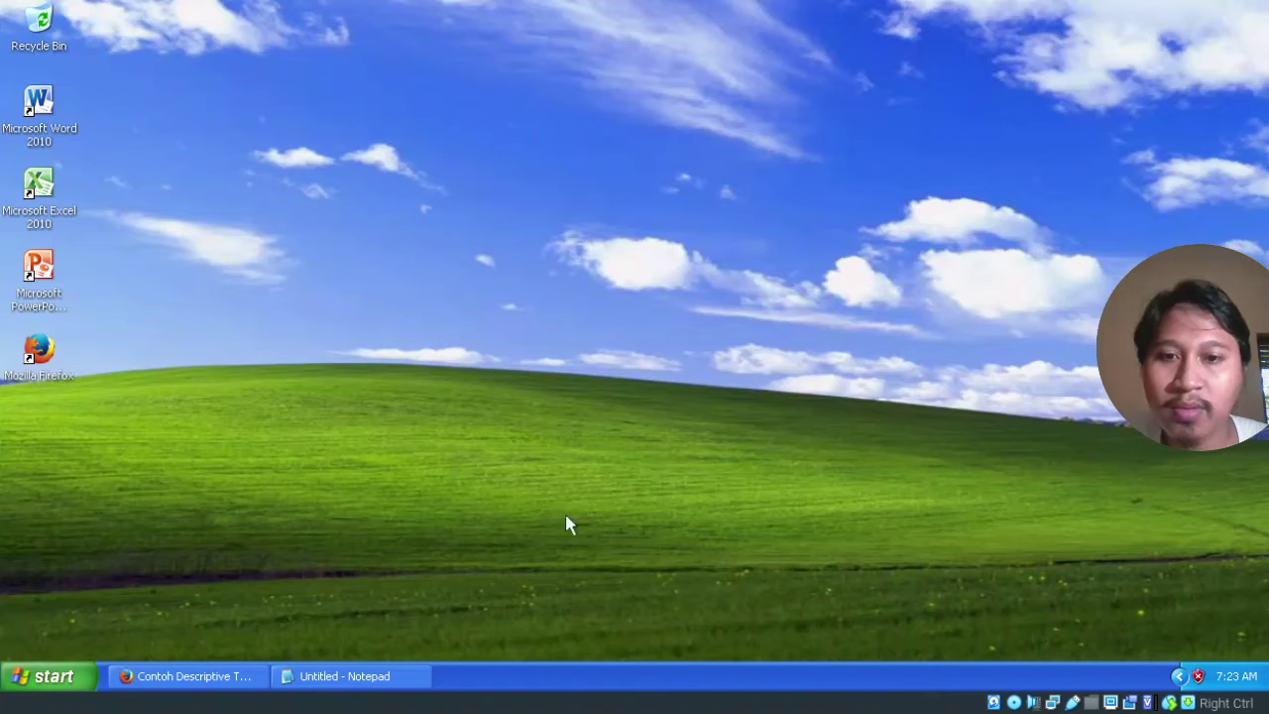
Step: Launch Microsoft Word 2010 from the Start menu's Microsoft Office program list
click(39, 682)
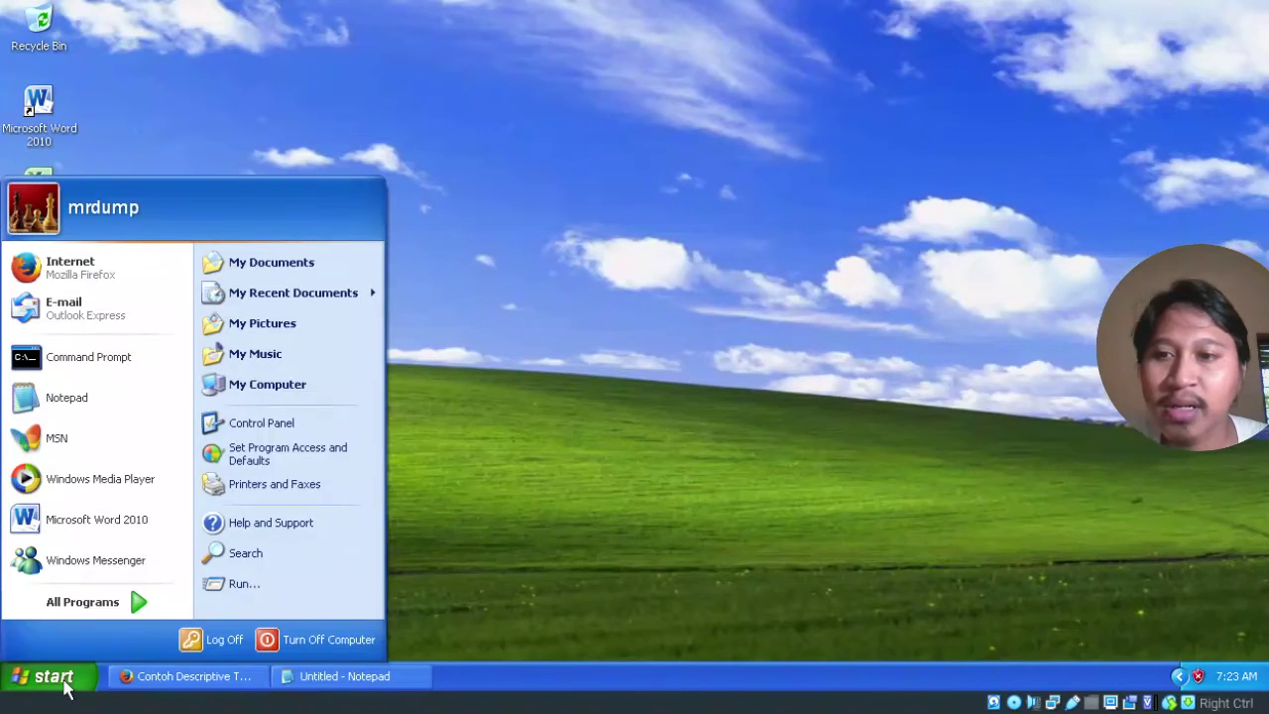
click(52, 678)
click(52, 678)
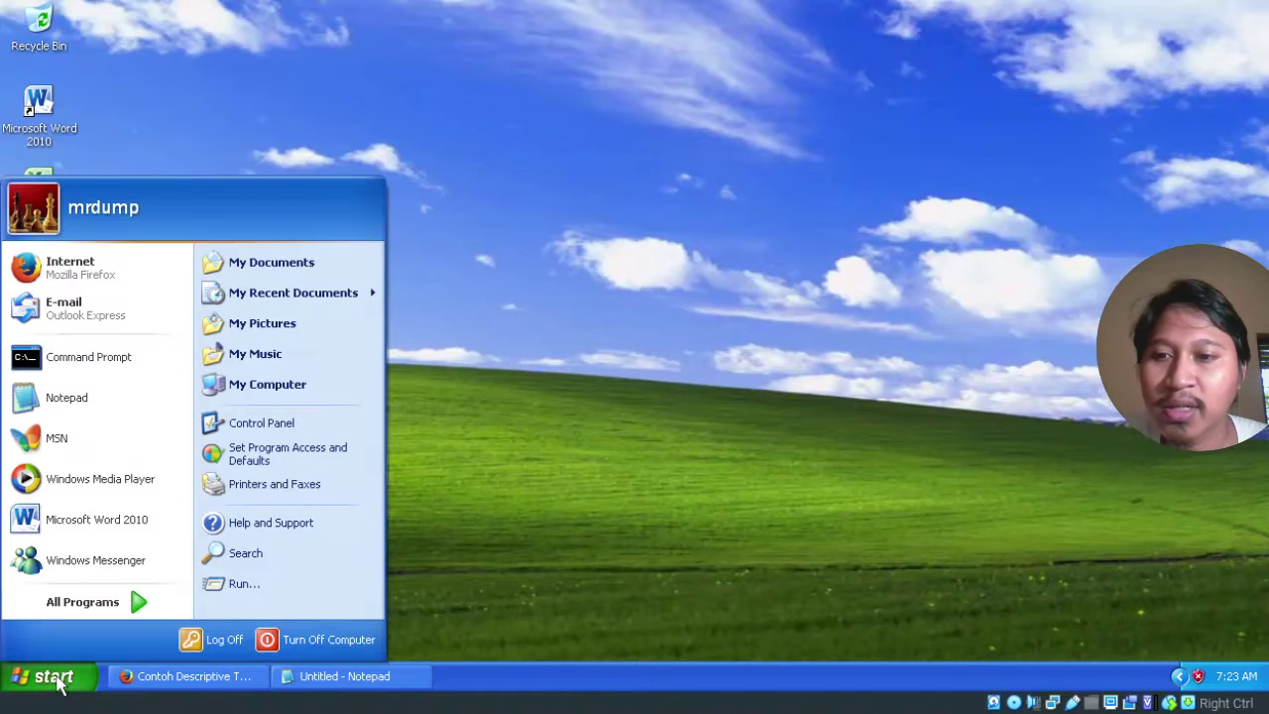
click(596, 557)
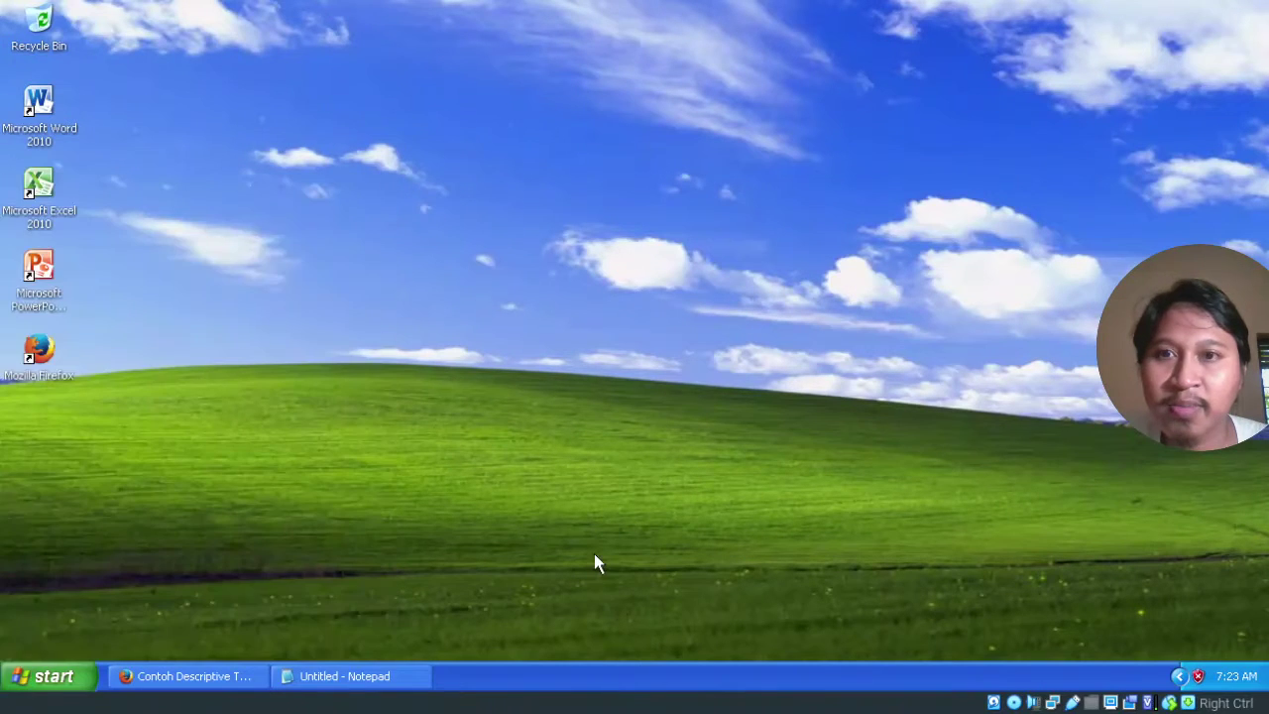
click(54, 678)
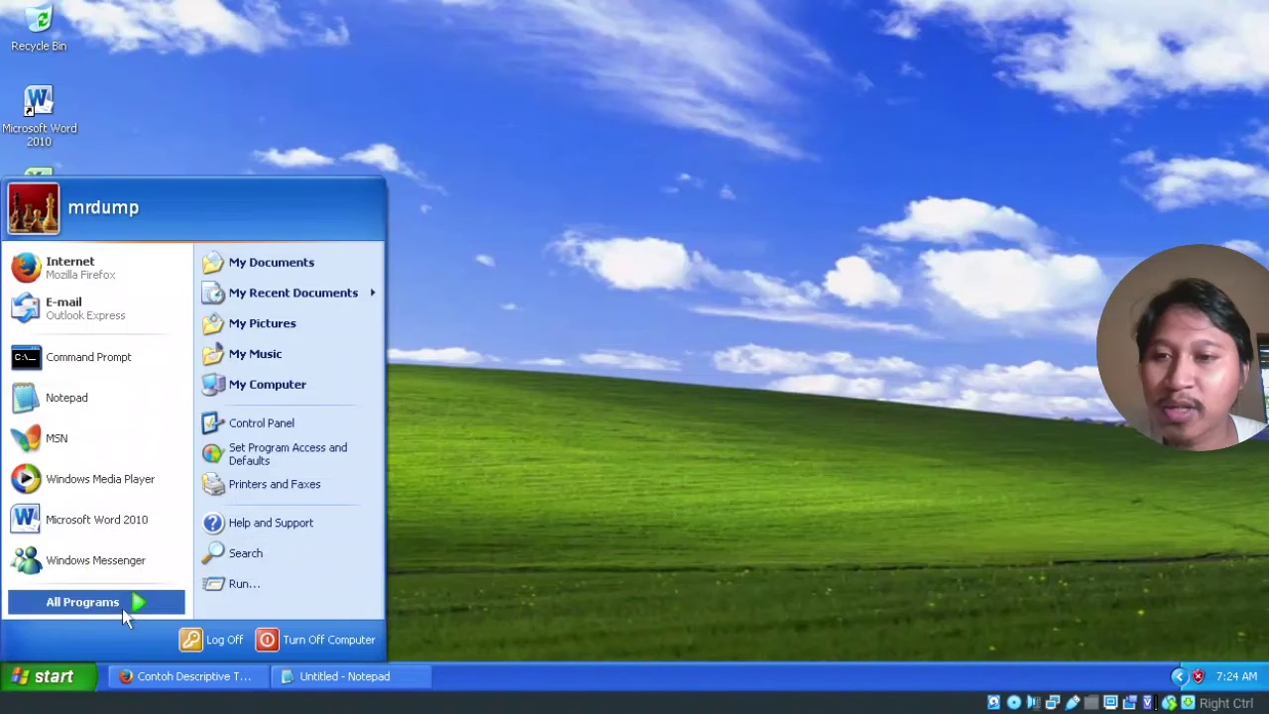
mouse_move(82, 601)
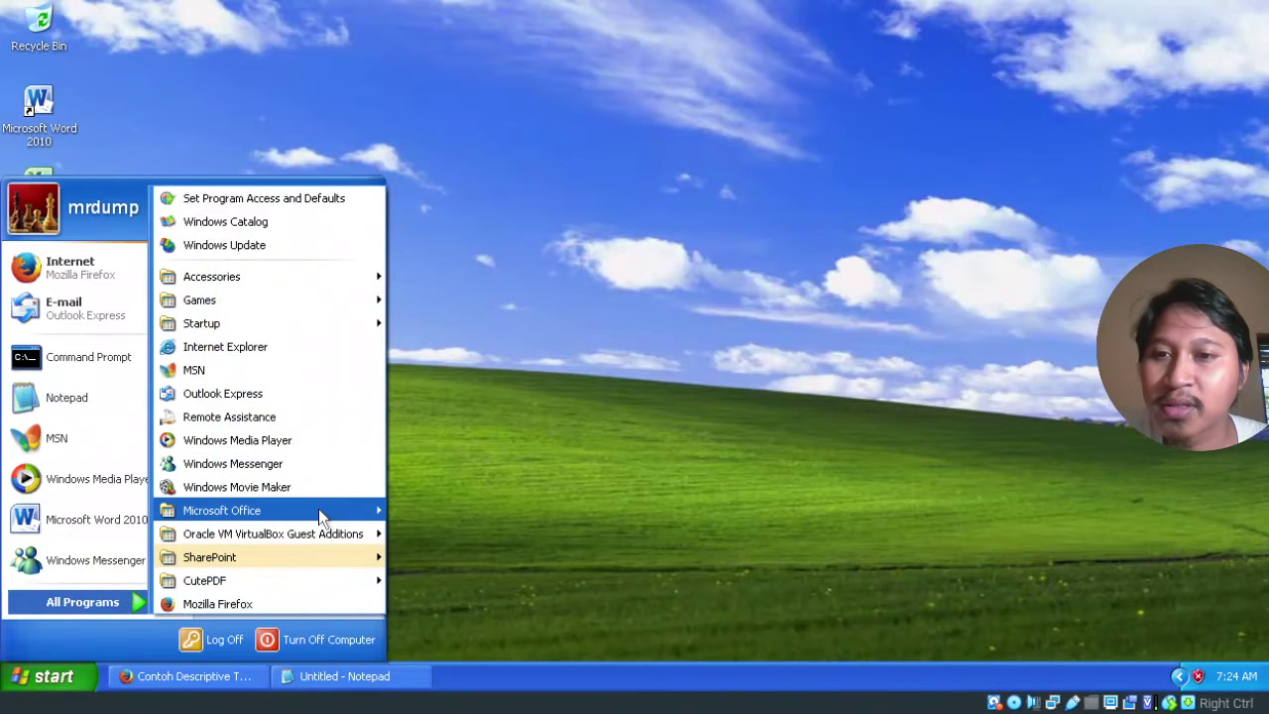
mouse_move(221, 511)
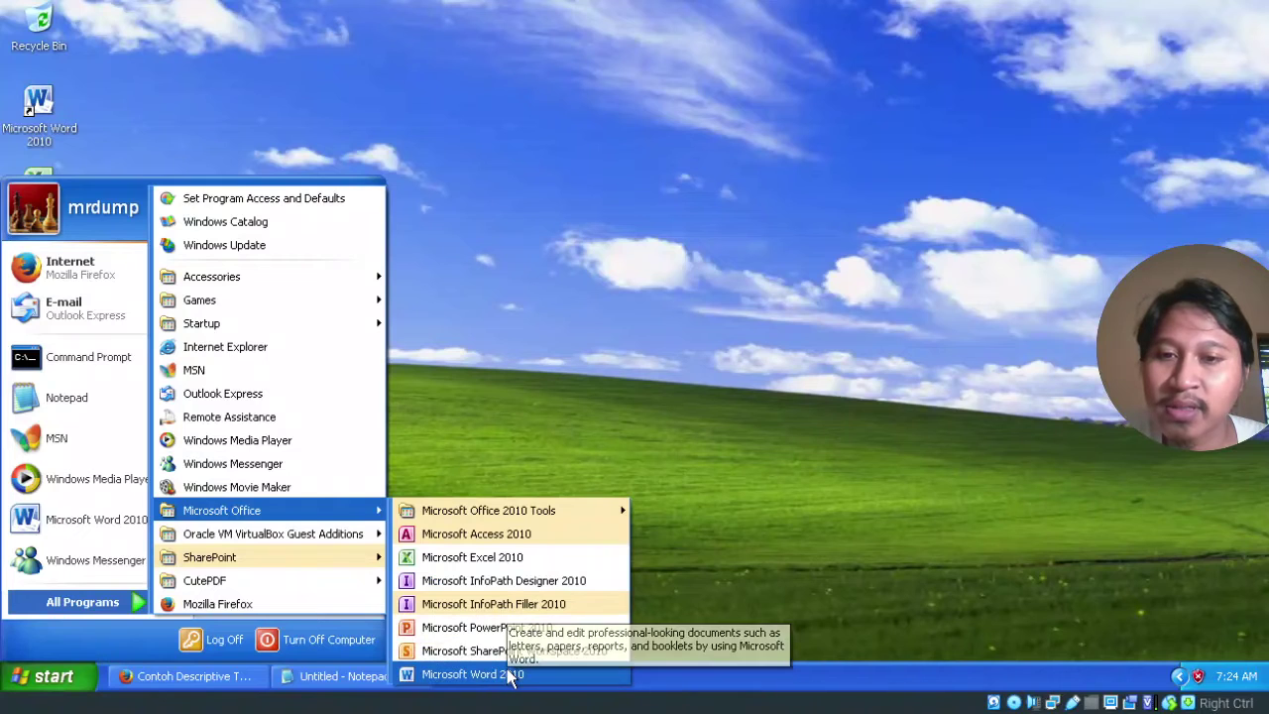
click(511, 674)
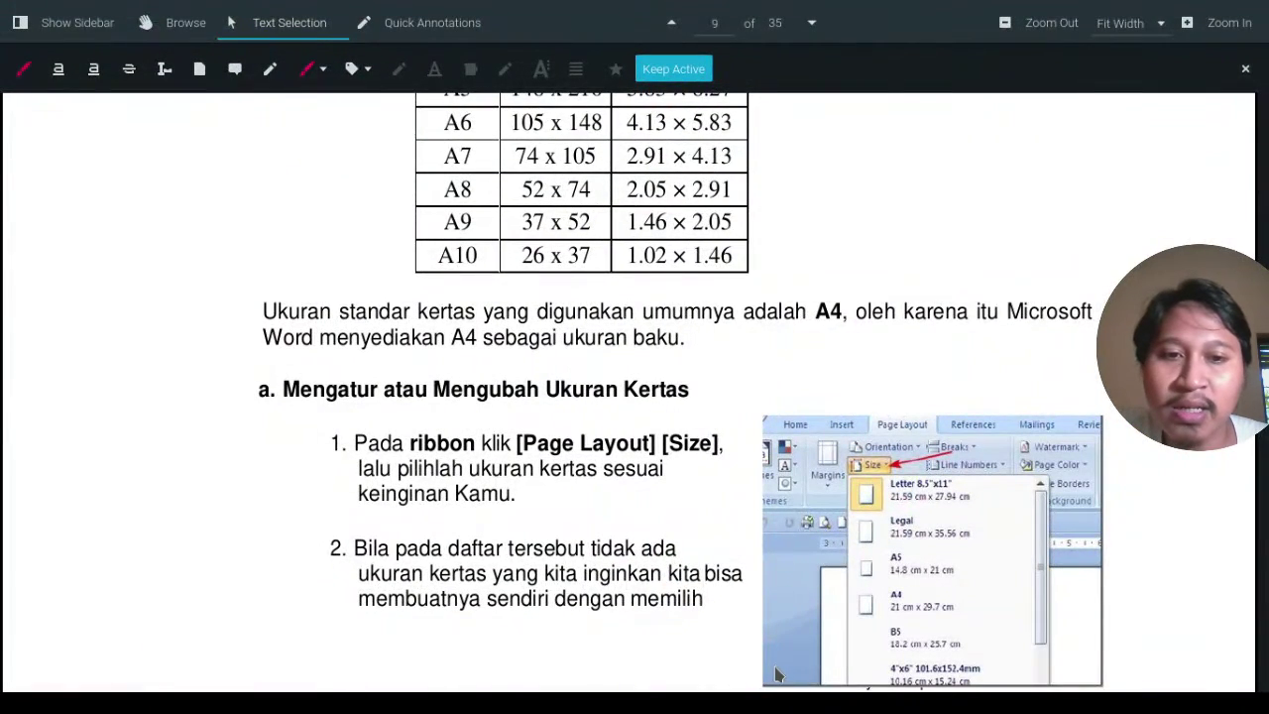
Step: Scroll back through the PDF lesson and select the word 'Office' in the paragraph
scroll(481, 375, up, 5)
scroll(481, 375, up, 5)
scroll(481, 375, up, 5)
scroll(480, 375, up, 5)
scroll(481, 375, up, 5)
scroll(481, 375, up, 5)
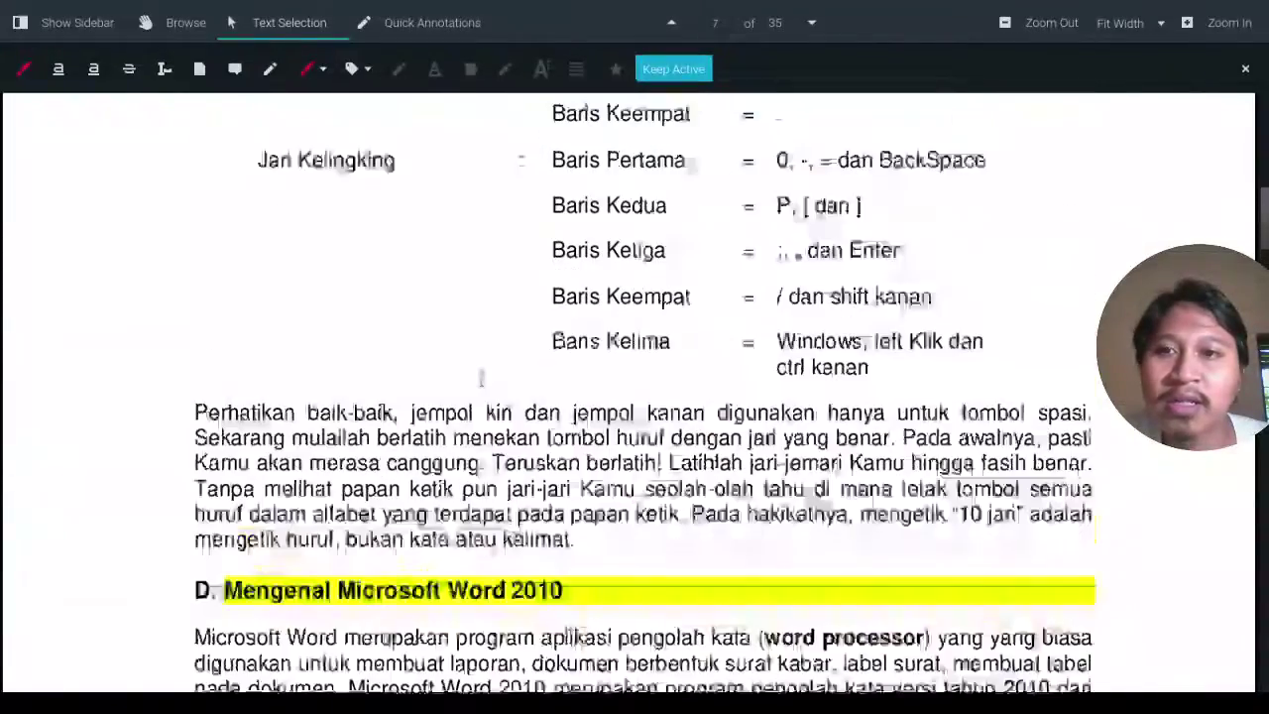
scroll(481, 374, up, 5)
scroll(481, 378, up, 5)
scroll(481, 377, up, 5)
scroll(481, 377, up, 5)
scroll(481, 378, up, 5)
scroll(481, 377, up, 5)
scroll(480, 377, up, 5)
scroll(481, 377, up, 5)
scroll(483, 380, up, 5)
scroll(483, 380, up, 5)
scroll(483, 380, up, 5)
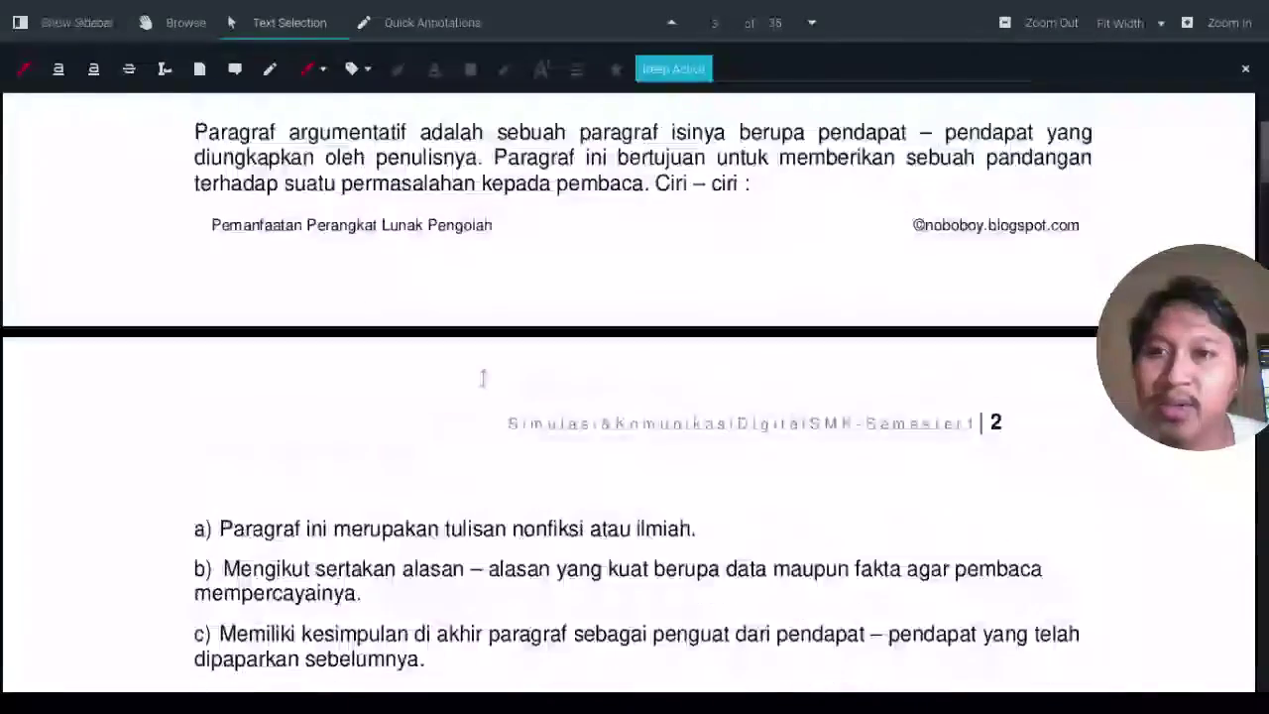
scroll(481, 384, down, 5)
scroll(376, 375, down, 2)
scroll(367, 373, down, 5)
scroll(357, 372, down, 5)
scroll(357, 372, down, 3)
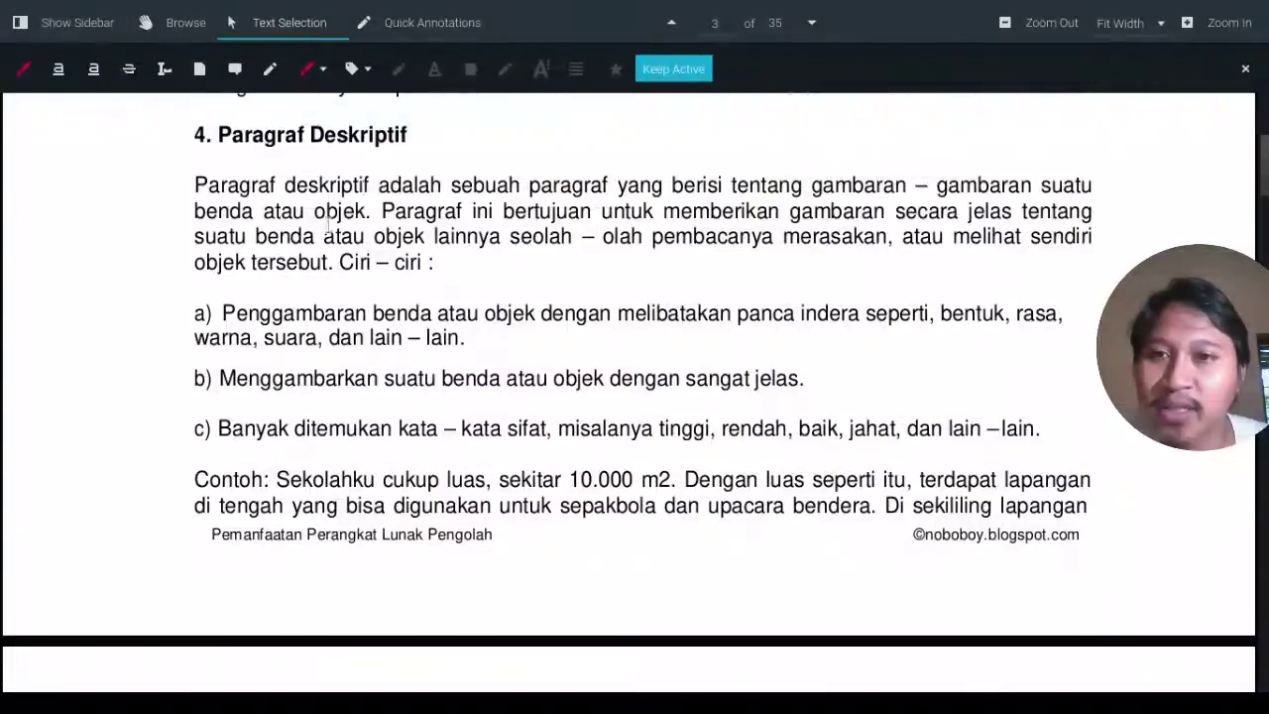
scroll(449, 352, down, 5)
scroll(448, 352, down, 1)
scroll(448, 352, down, 5)
scroll(448, 352, down, 1)
scroll(448, 352, down, 5)
scroll(378, 260, down, 5)
scroll(378, 260, up, 5)
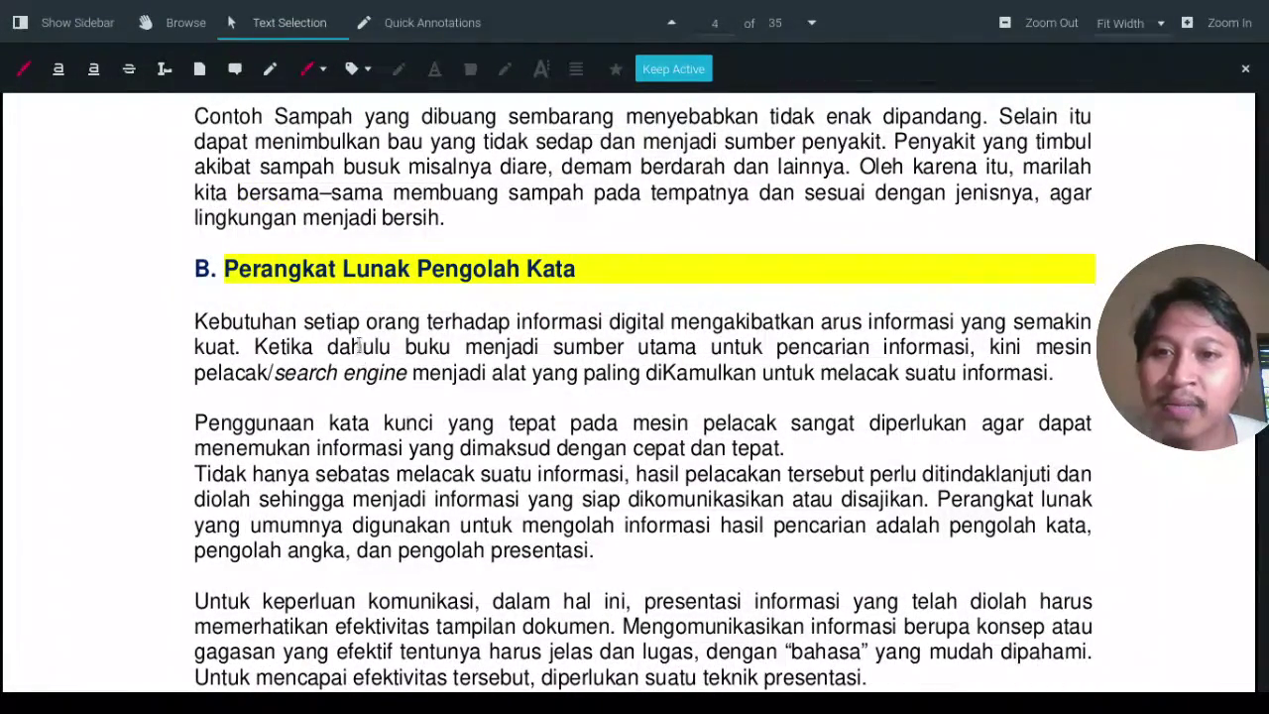
scroll(486, 461, down, 5)
scroll(486, 461, down, 4)
scroll(486, 461, down, 5)
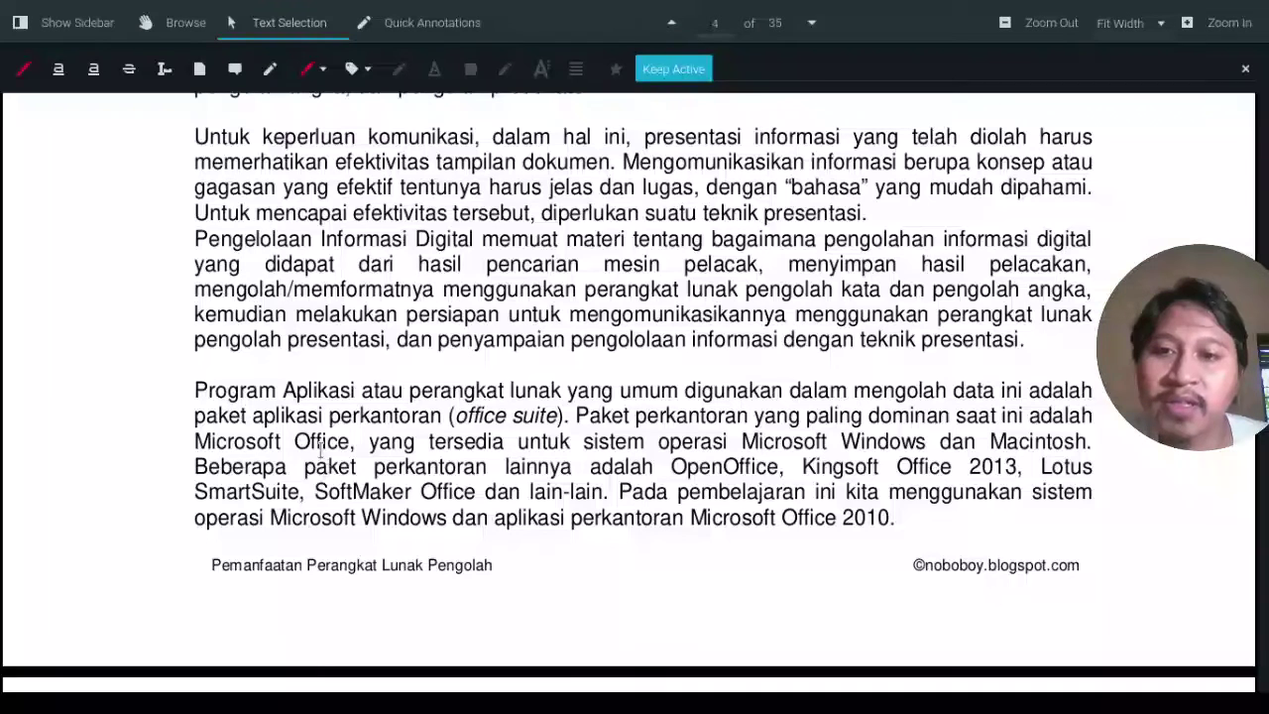
drag(297, 443, 358, 445)
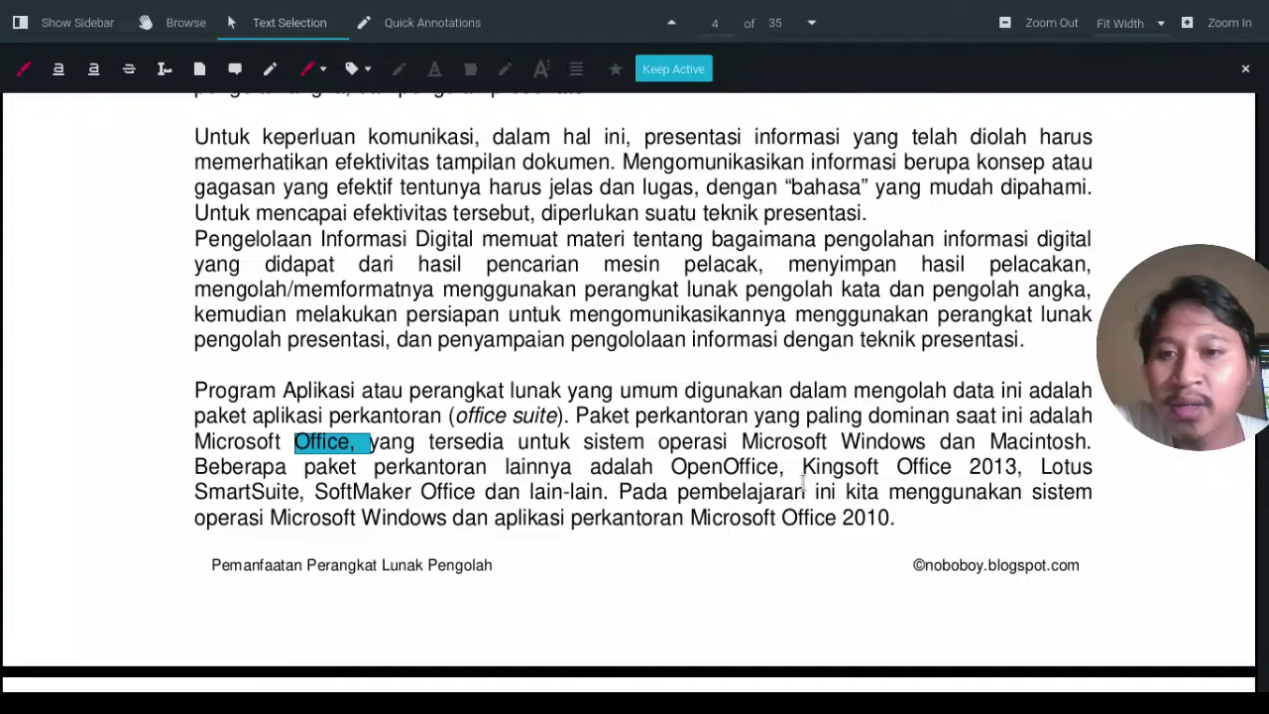
Step: Select the phrase 'hak cipta (proprietary software' in the PDF lesson
scroll(530, 510, down, 1)
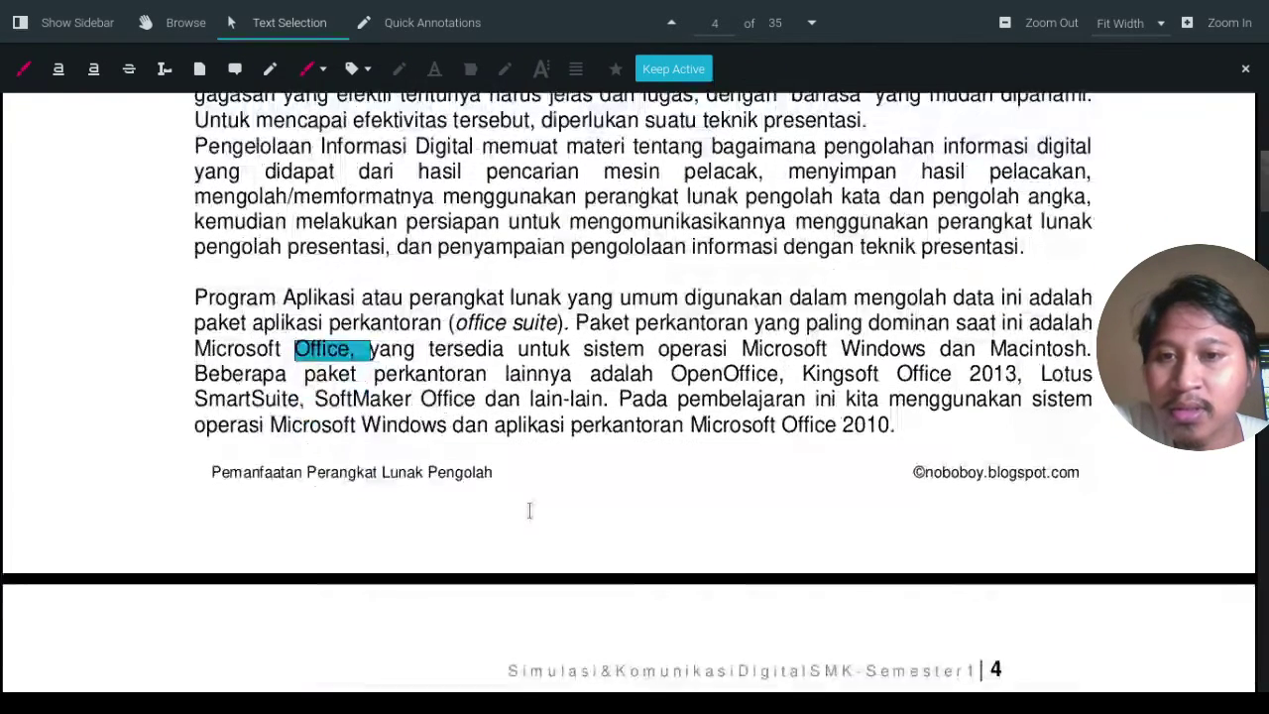
scroll(530, 511, down, 3)
scroll(529, 511, up, 1)
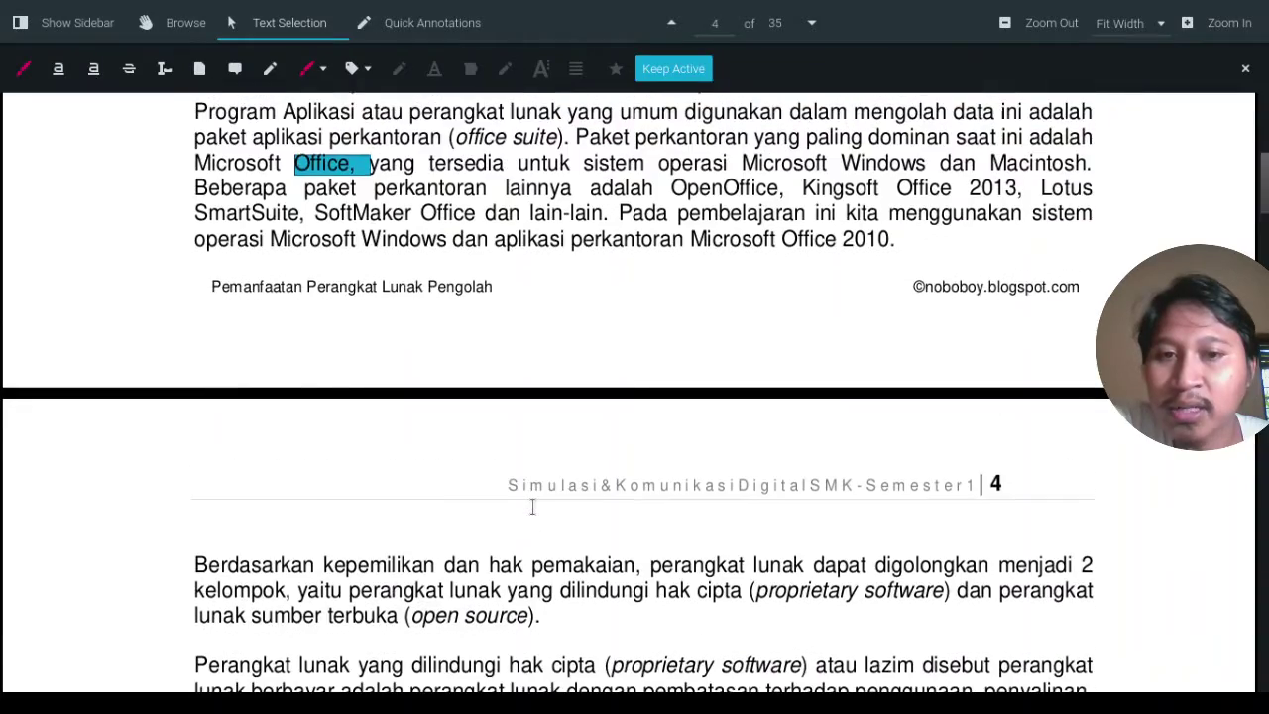
scroll(532, 506, down, 3)
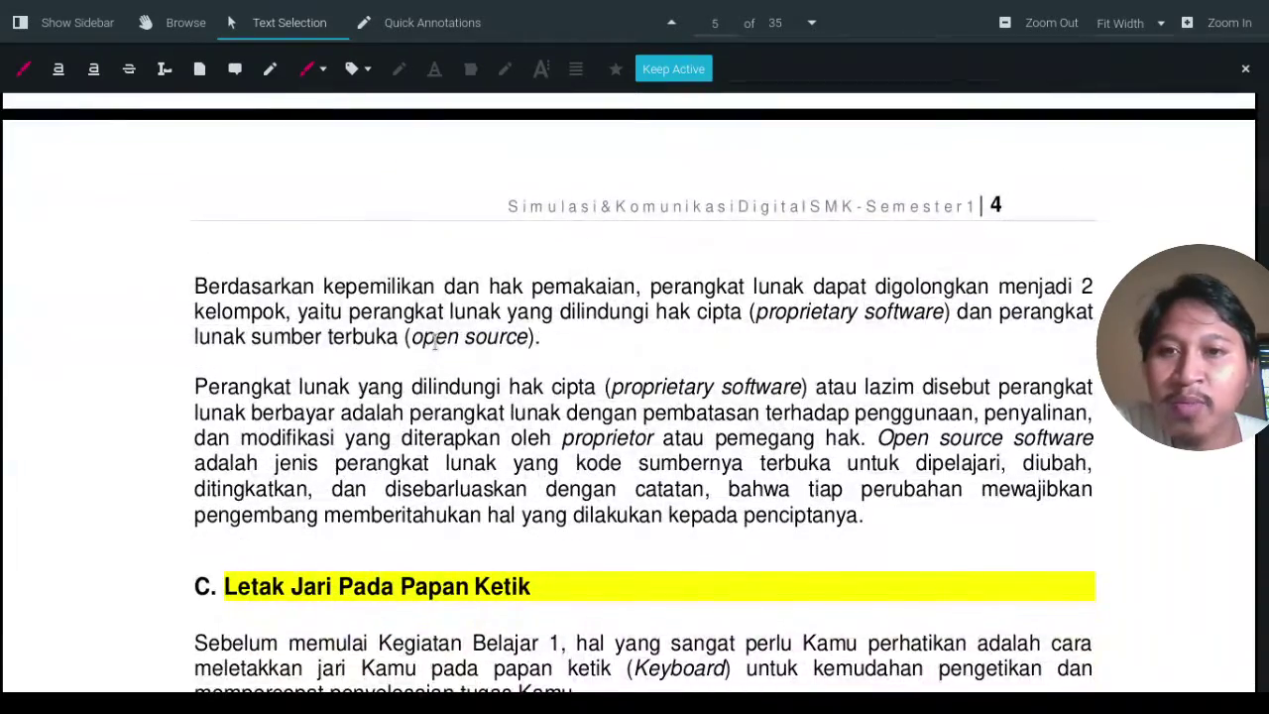
drag(413, 337, 565, 339)
click(541, 387)
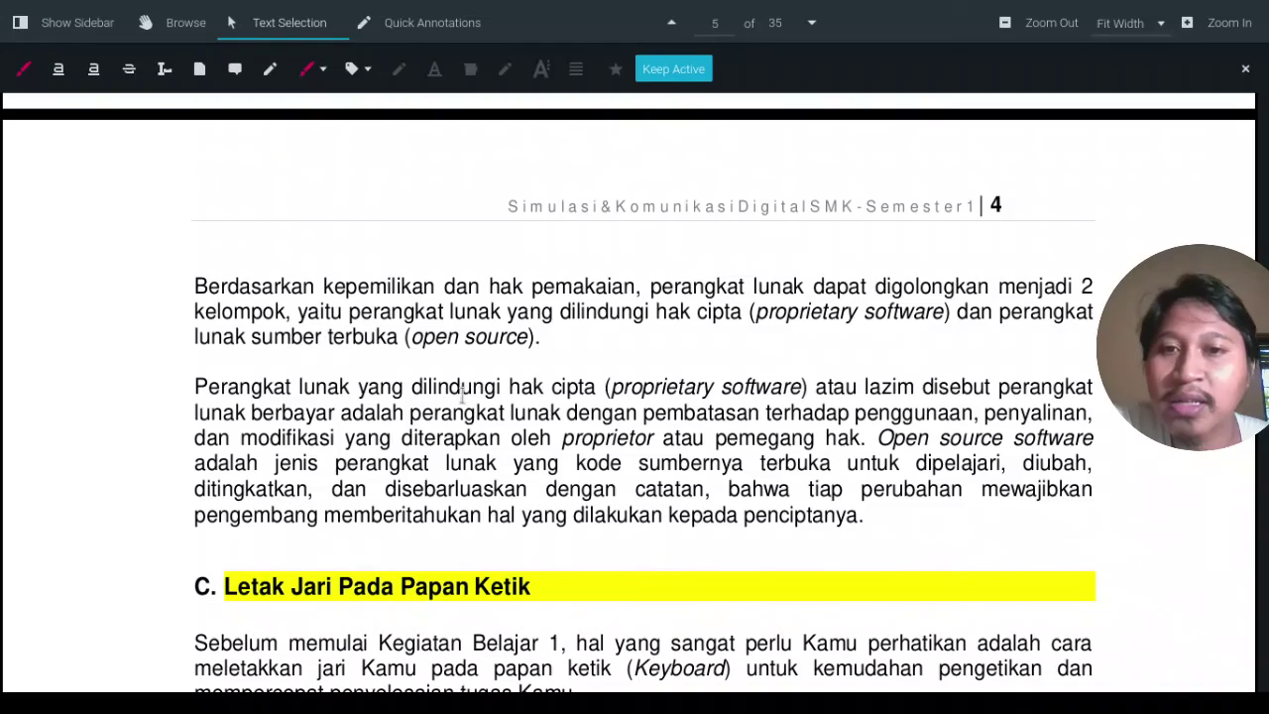
drag(462, 388, 796, 389)
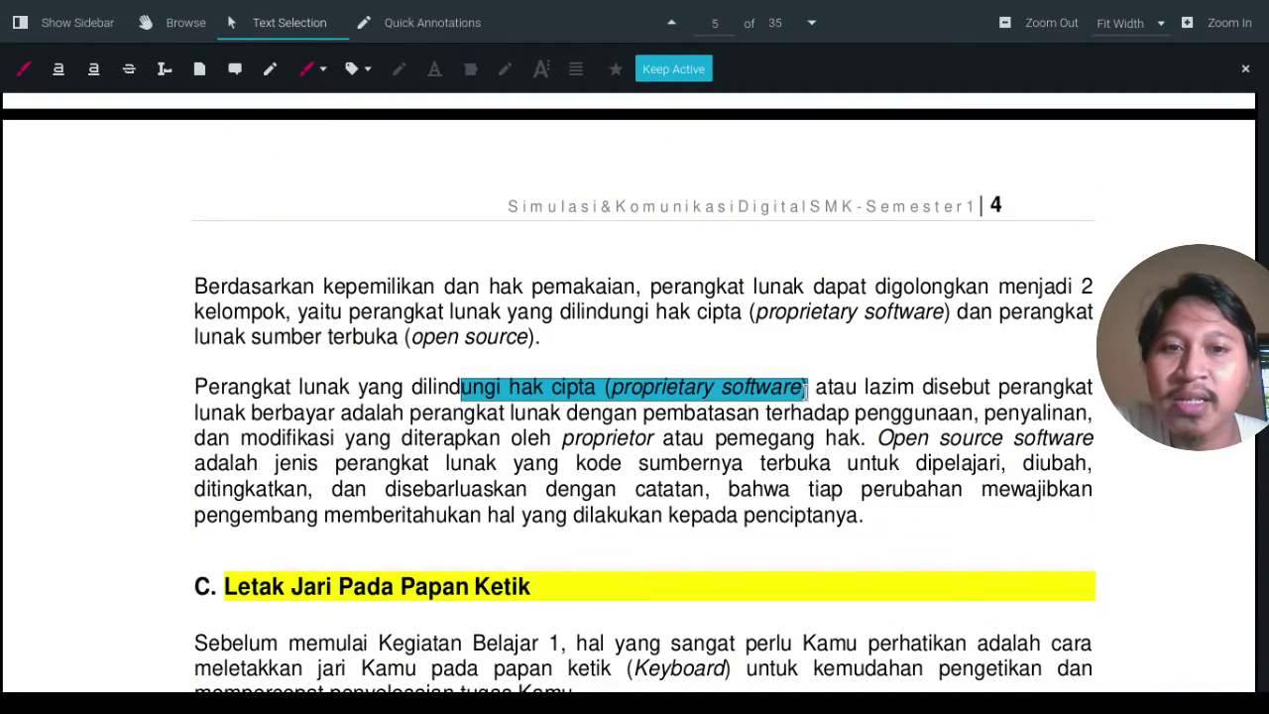
Step: Select the word 'OpenOffice' on page 4 of the PDF lesson
scroll(618, 462, down, 3)
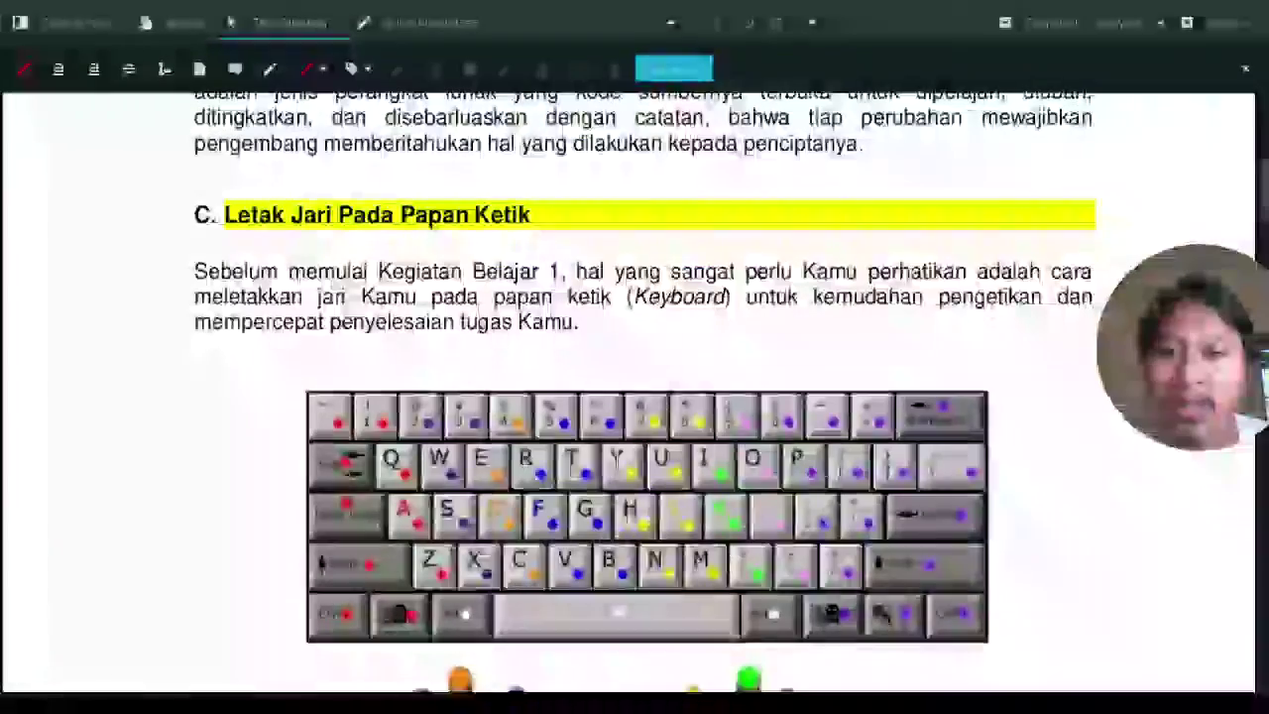
scroll(619, 462, up, 5)
scroll(618, 462, up, 5)
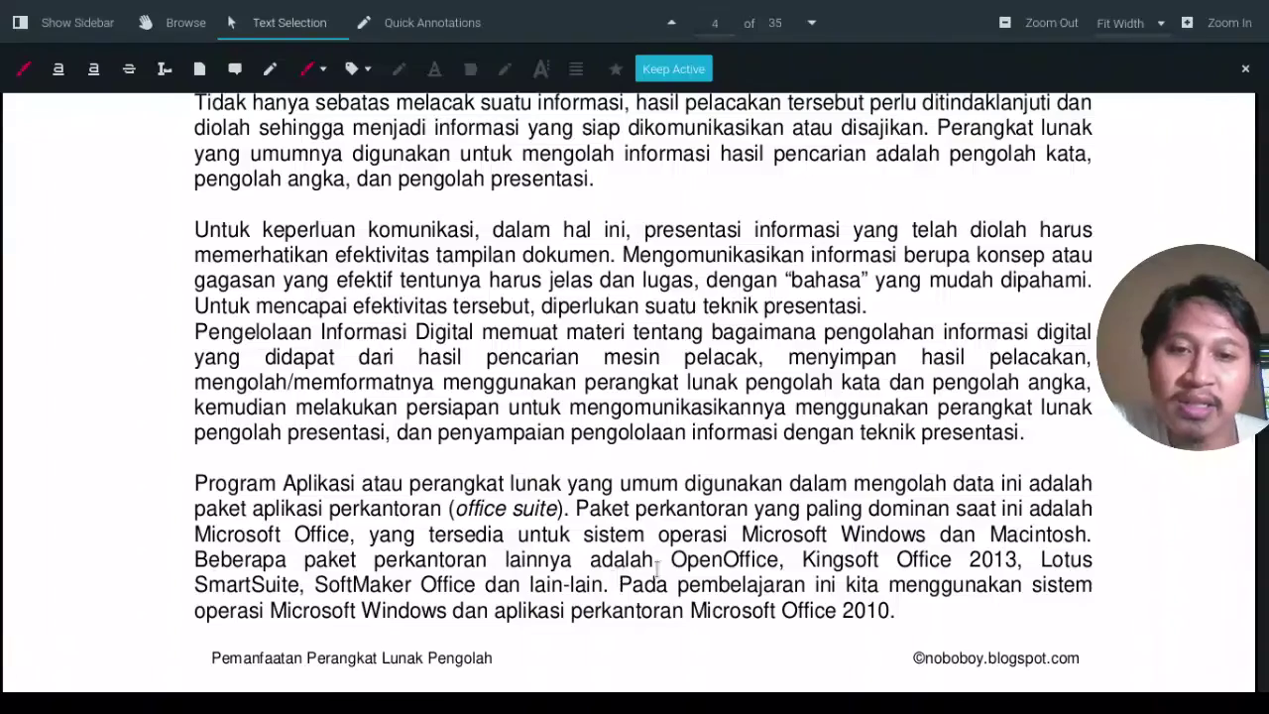
mouse_move(674, 558)
mouse_down()
mouse_move(802, 561)
mouse_move(777, 562)
mouse_up()
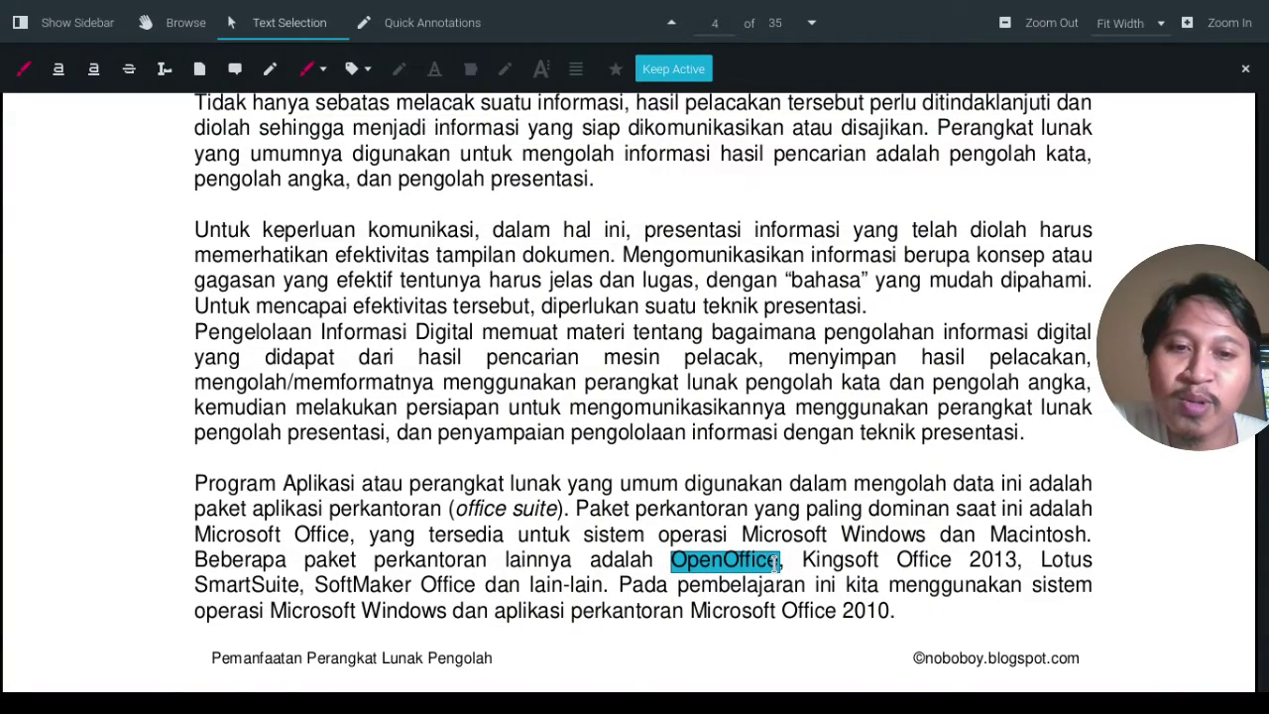
Step: Scroll down to the keyboard finger-placement illustrations and colour-coded keyboard chart
scroll(616, 573, down, 5)
scroll(615, 575, up, 5)
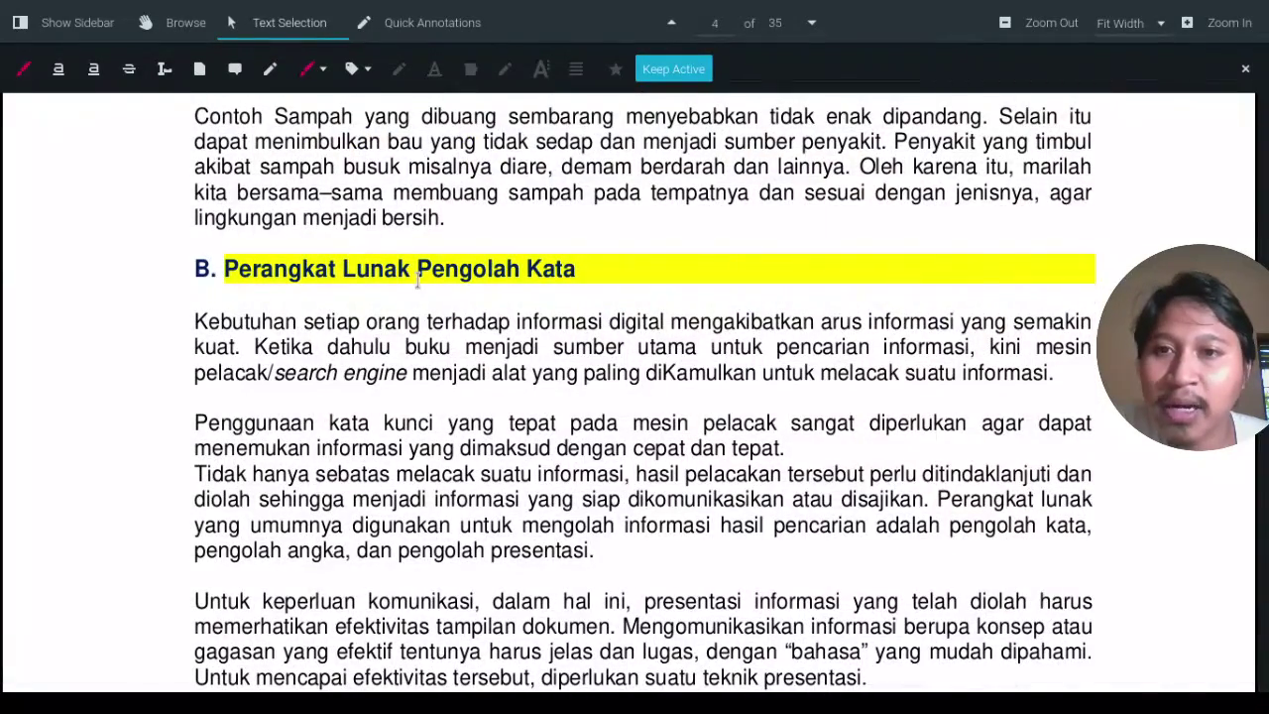
scroll(520, 518, down, 3)
scroll(525, 505, down, 3)
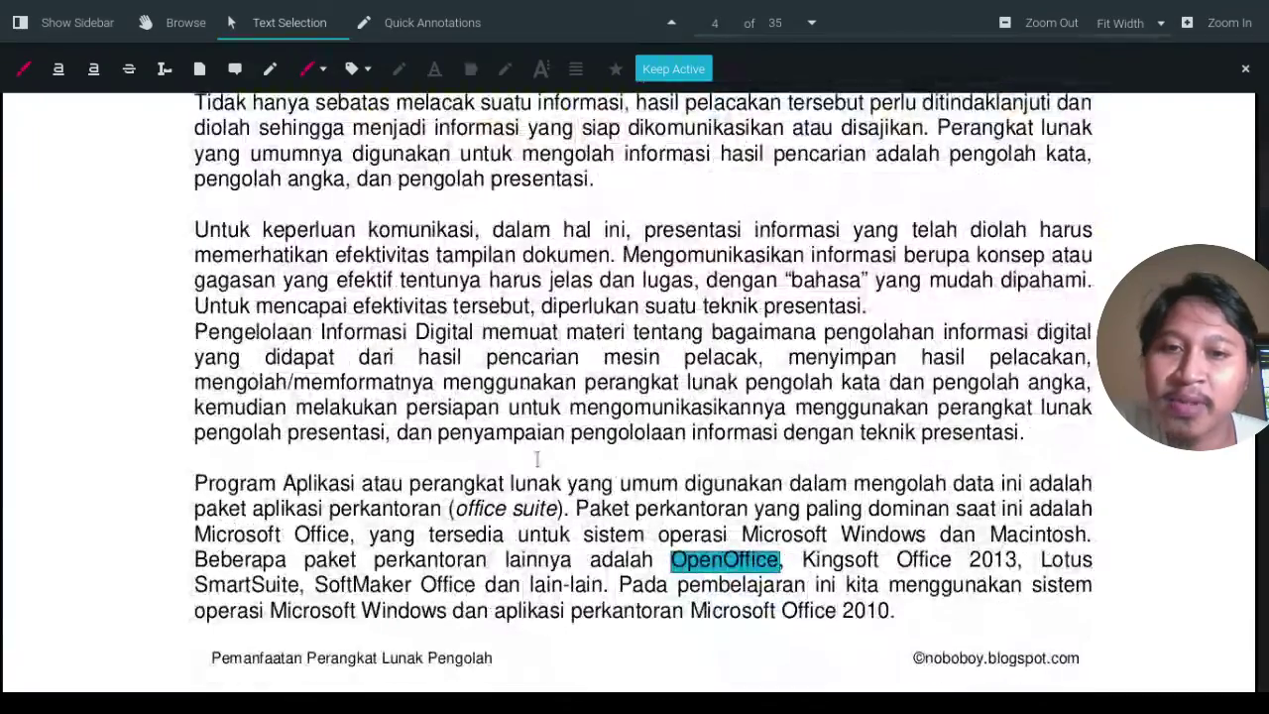
scroll(544, 466, down, 3)
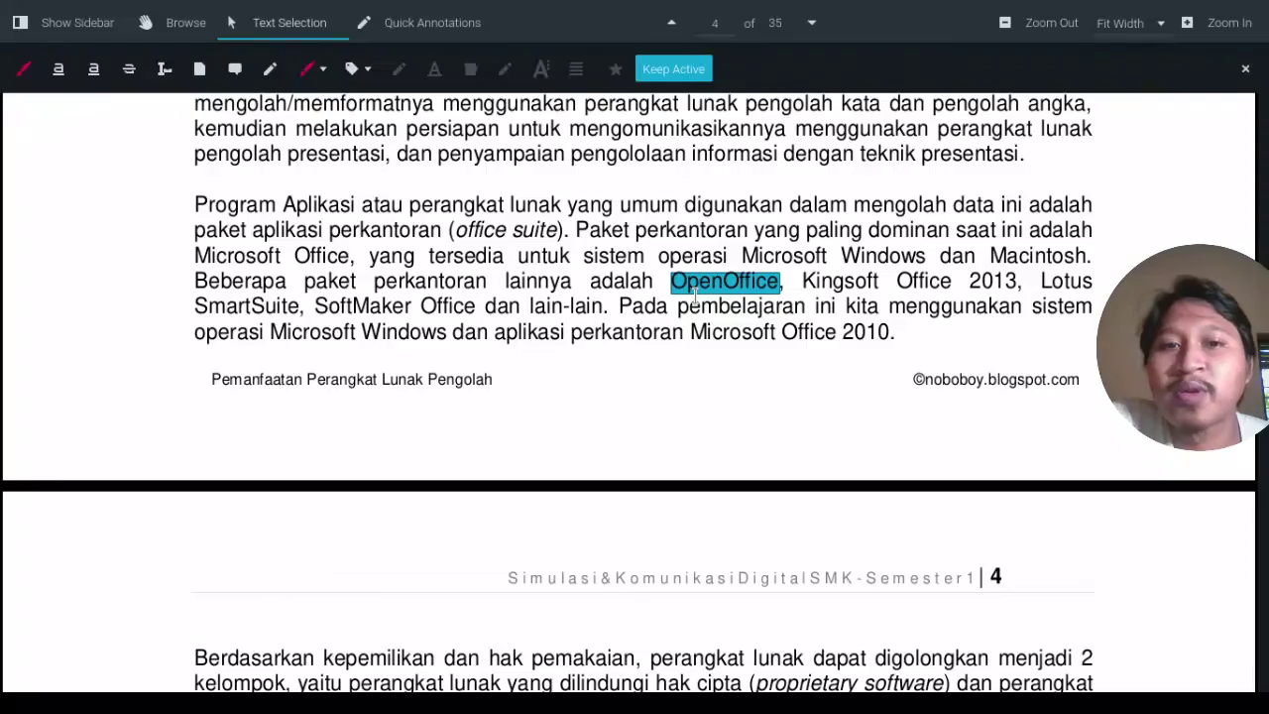
scroll(581, 433, down, 5)
scroll(581, 439, down, 2)
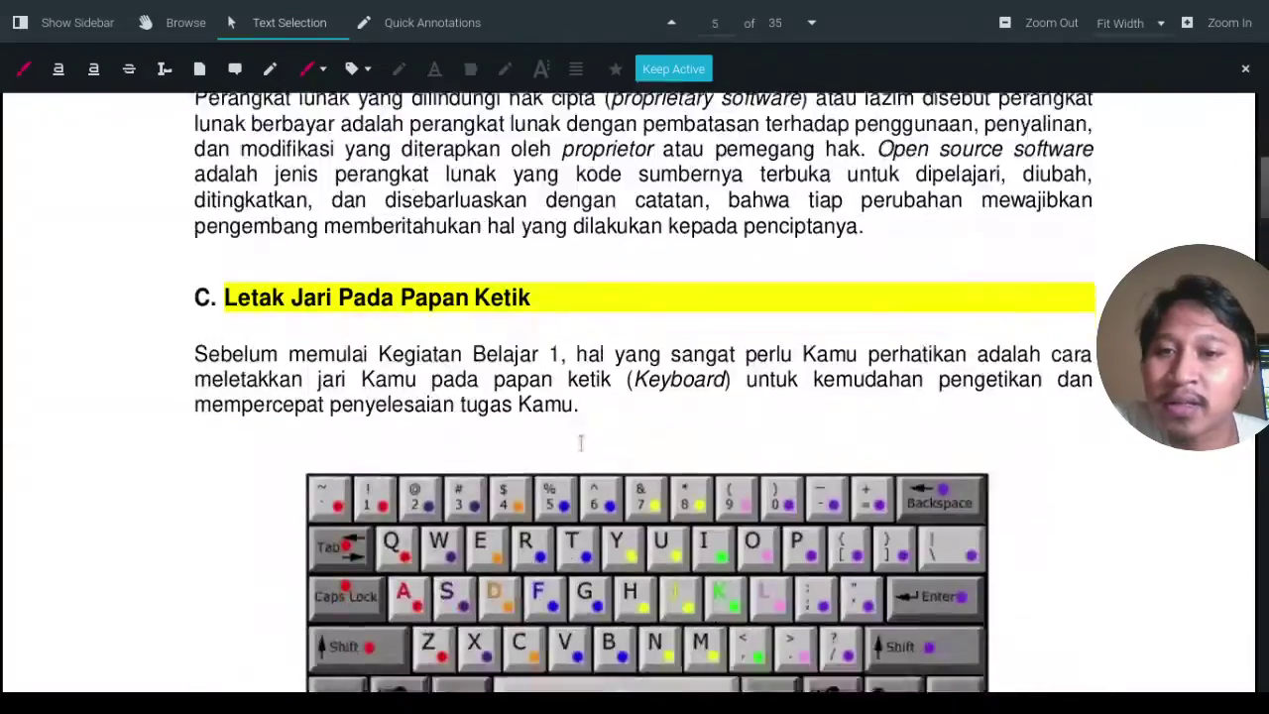
scroll(581, 443, down, 3)
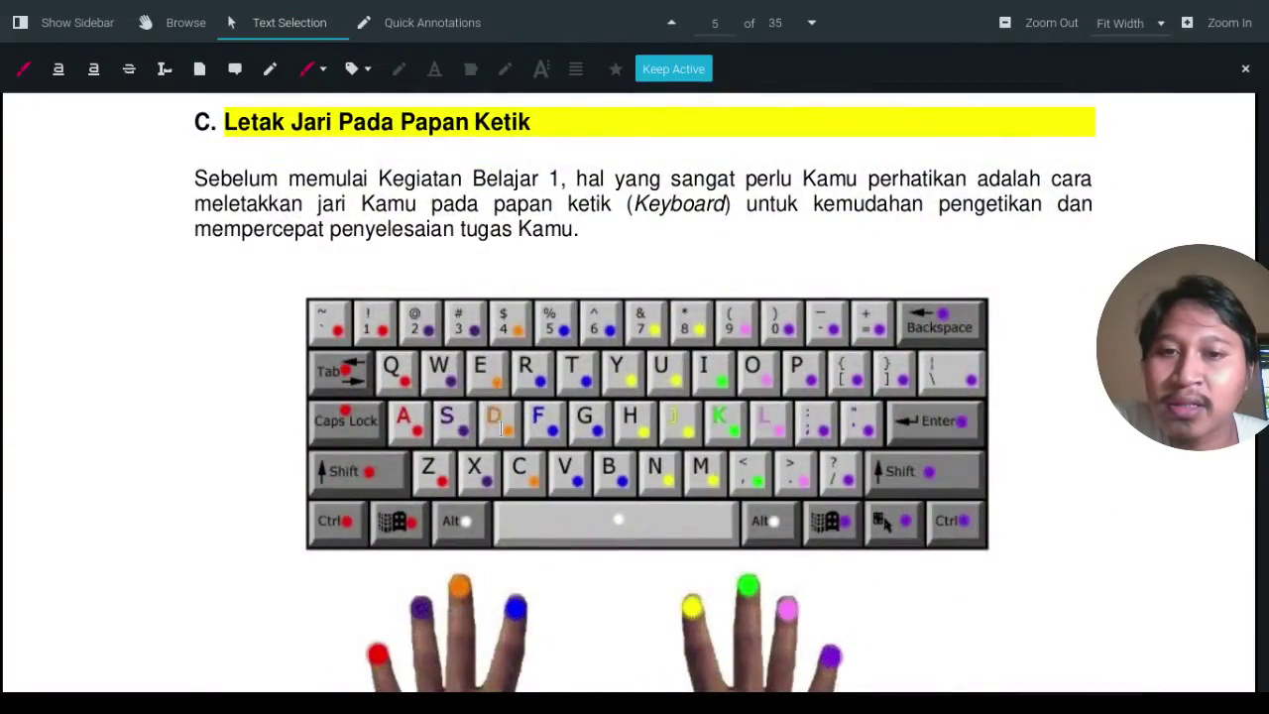
scroll(501, 427, down, 3)
scroll(501, 430, up, 2)
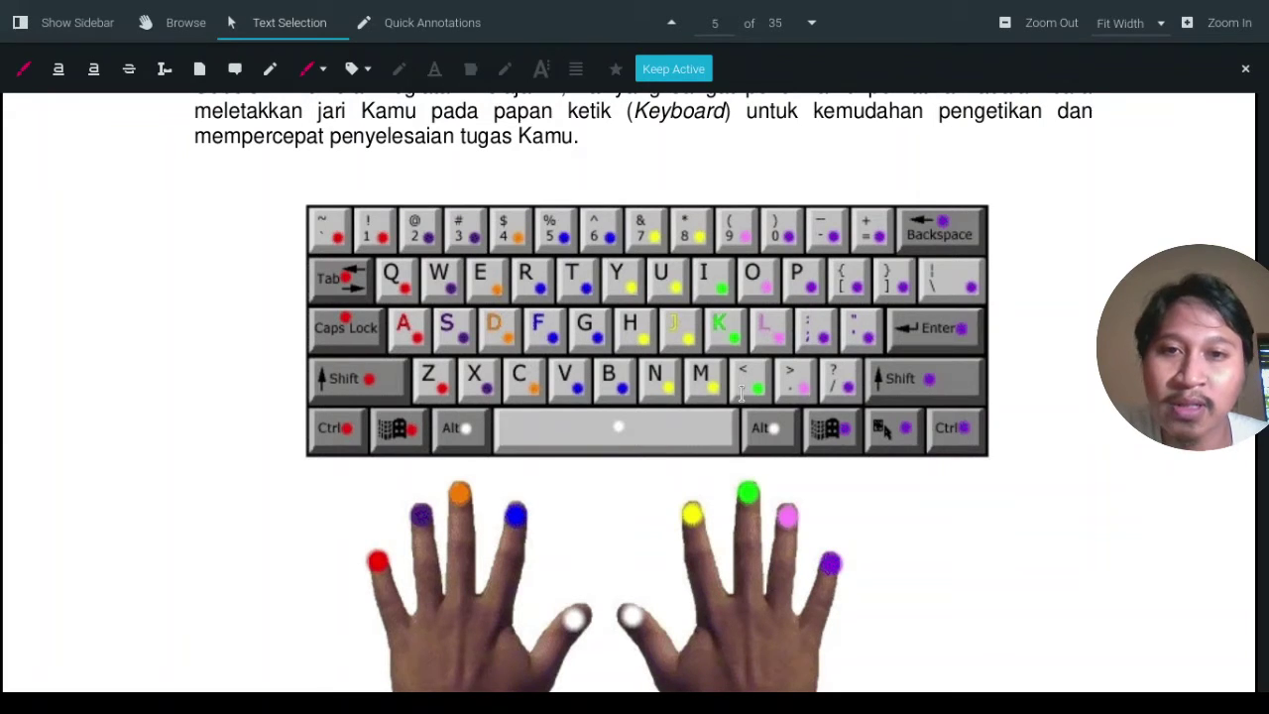
scroll(741, 392, down, 2)
scroll(741, 393, down, 2)
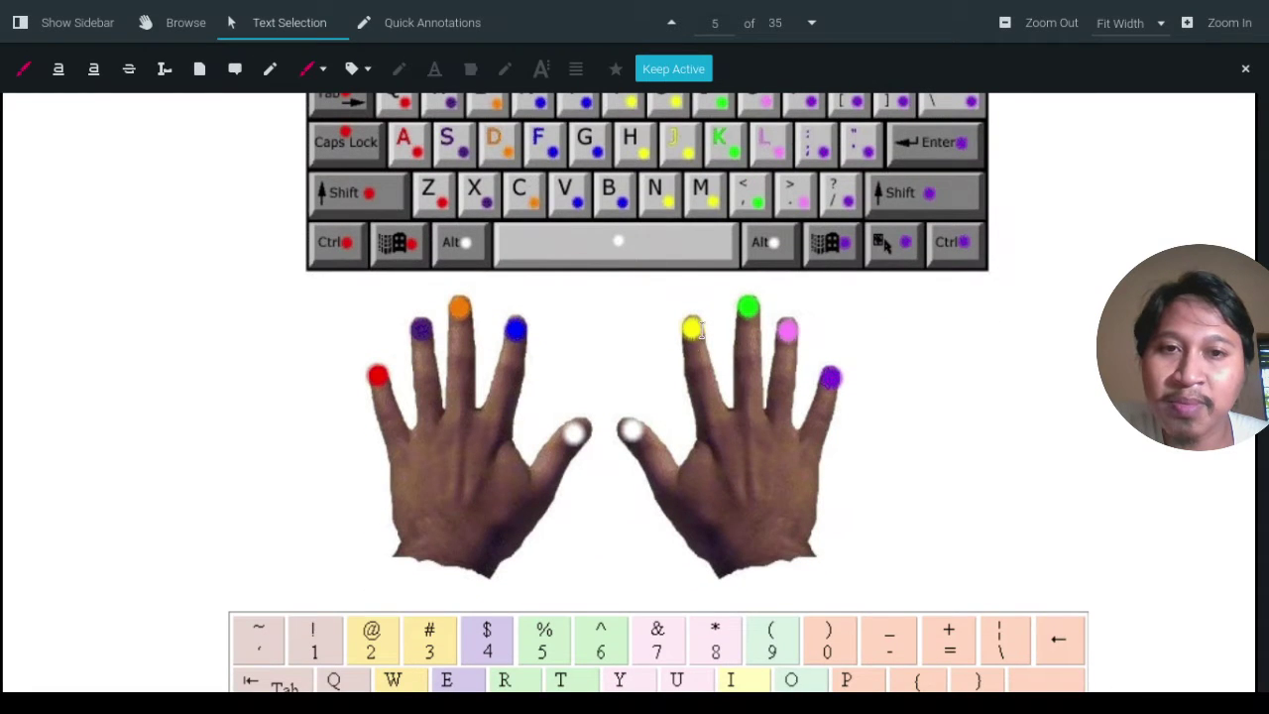
scroll(692, 339, up, 2)
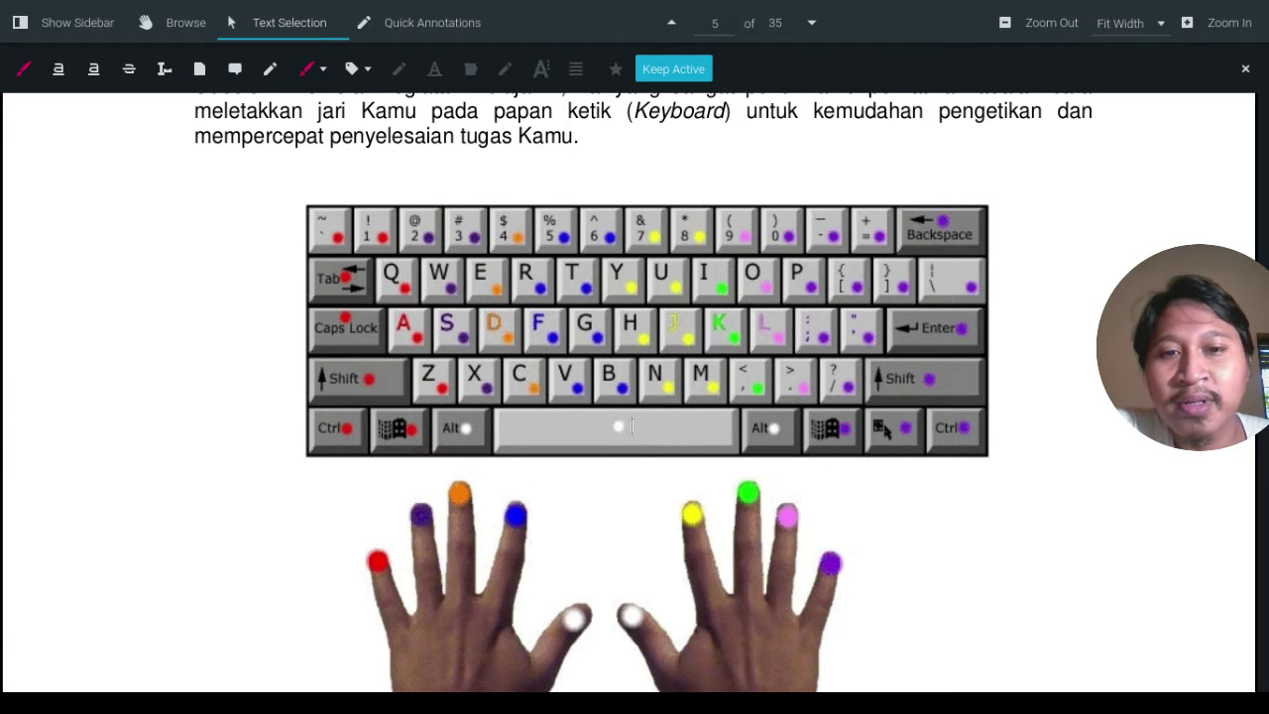
scroll(632, 427, down, 5)
scroll(632, 426, down, 2)
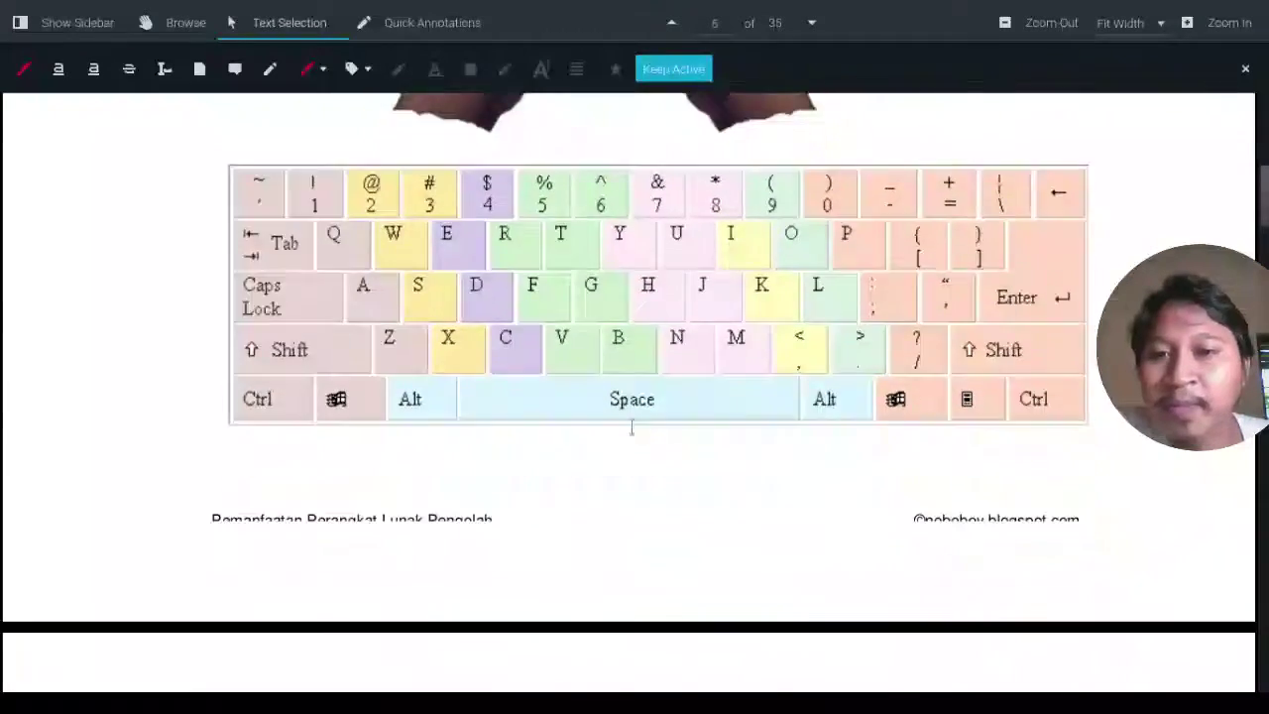
Step: Read through the tutorial's Word 2010 pages 7–8, then bring the blank Document1 forward
scroll(632, 427, down, 5)
scroll(631, 426, up, 5)
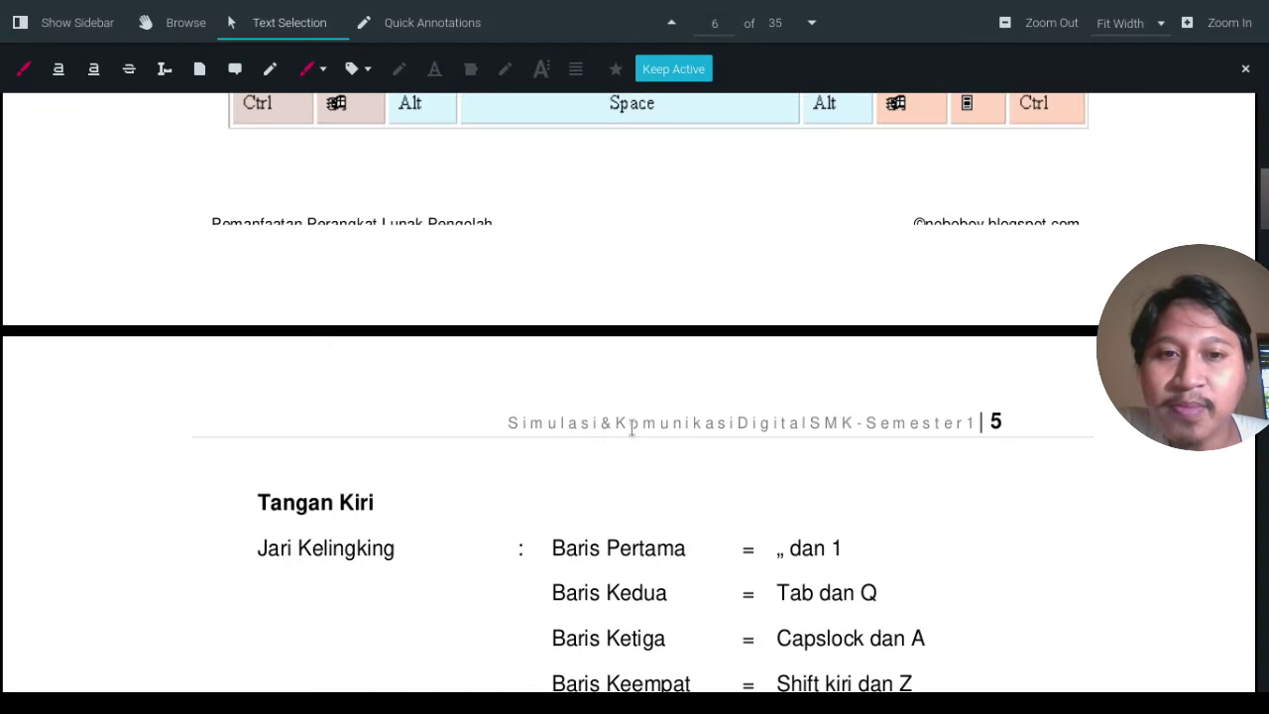
scroll(547, 340, down, 3)
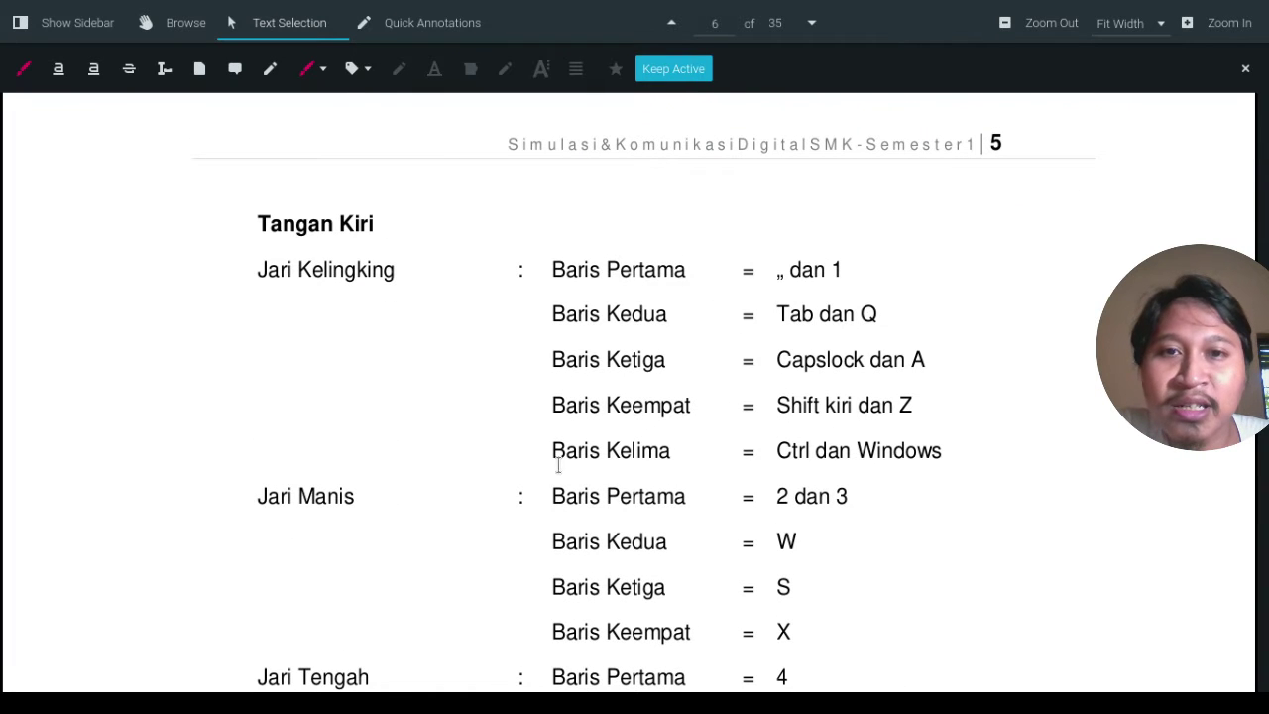
scroll(629, 555, up, 5)
scroll(629, 555, up, 3)
scroll(555, 515, up, 1)
scroll(560, 451, up, 4)
scroll(605, 446, down, 2)
scroll(600, 429, down, 5)
scroll(602, 431, down, 5)
scroll(603, 431, down, 5)
scroll(604, 432, down, 5)
scroll(606, 433, down, 5)
scroll(605, 433, down, 6)
scroll(605, 432, up, 4)
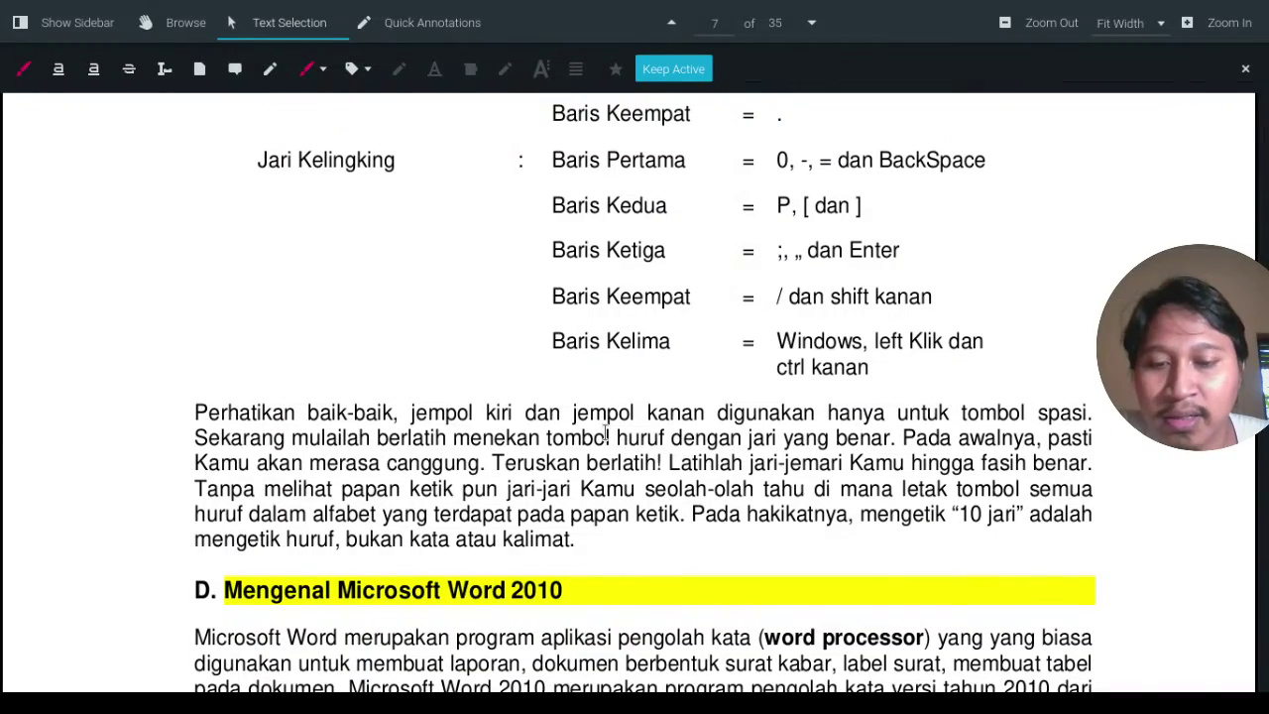
scroll(605, 434, down, 6)
scroll(600, 432, down, 4)
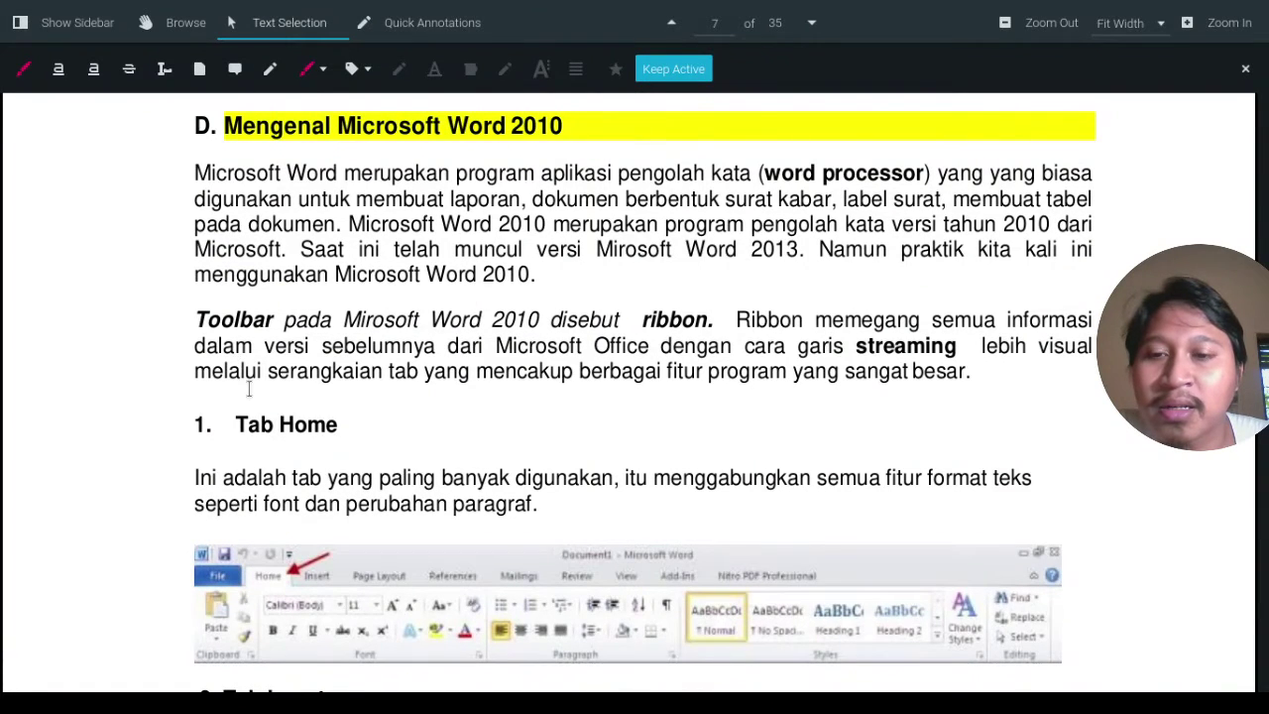
scroll(249, 389, down, 2)
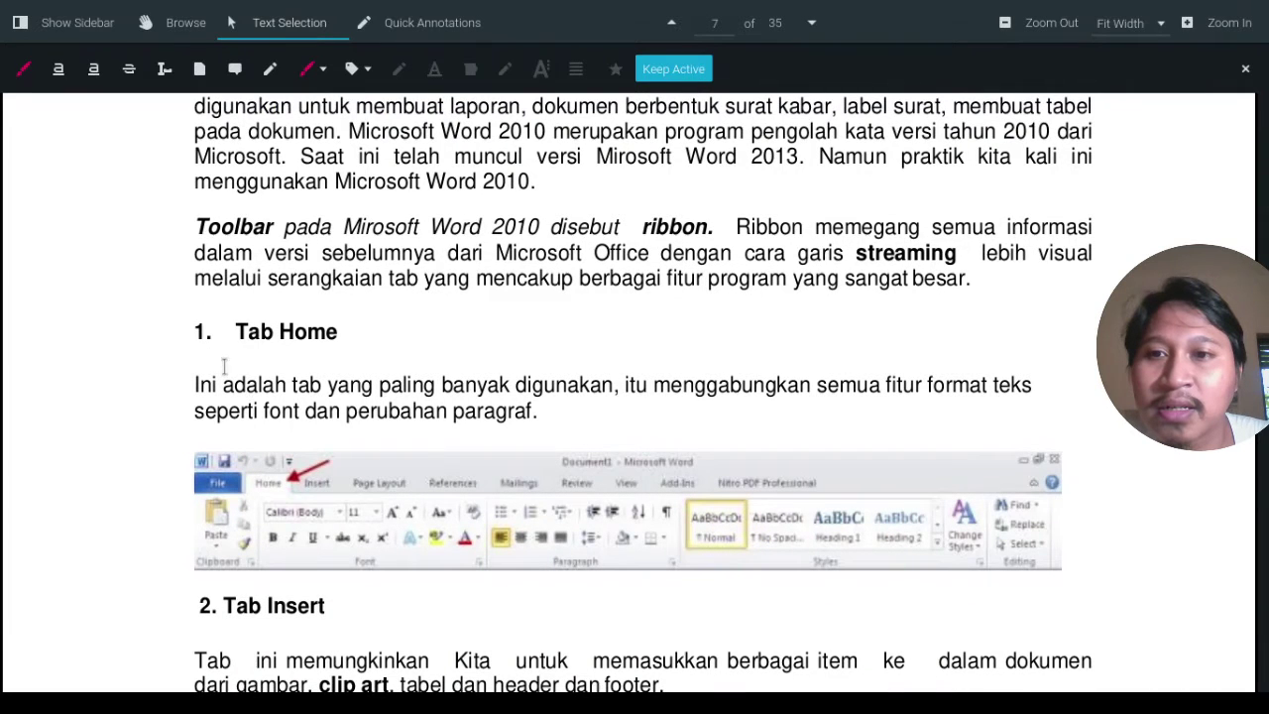
scroll(514, 468, down, 5)
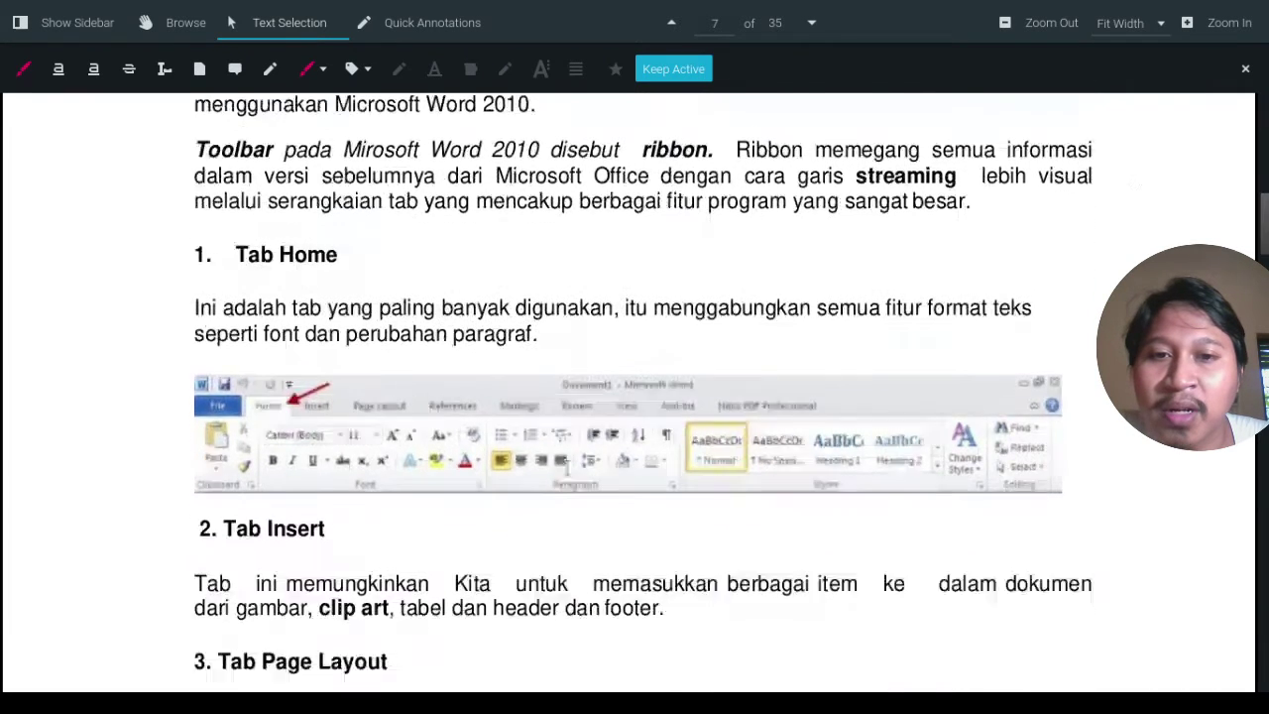
scroll(342, 476, down, 1)
scroll(340, 499, down, 4)
scroll(340, 499, down, 8)
scroll(351, 489, down, 4)
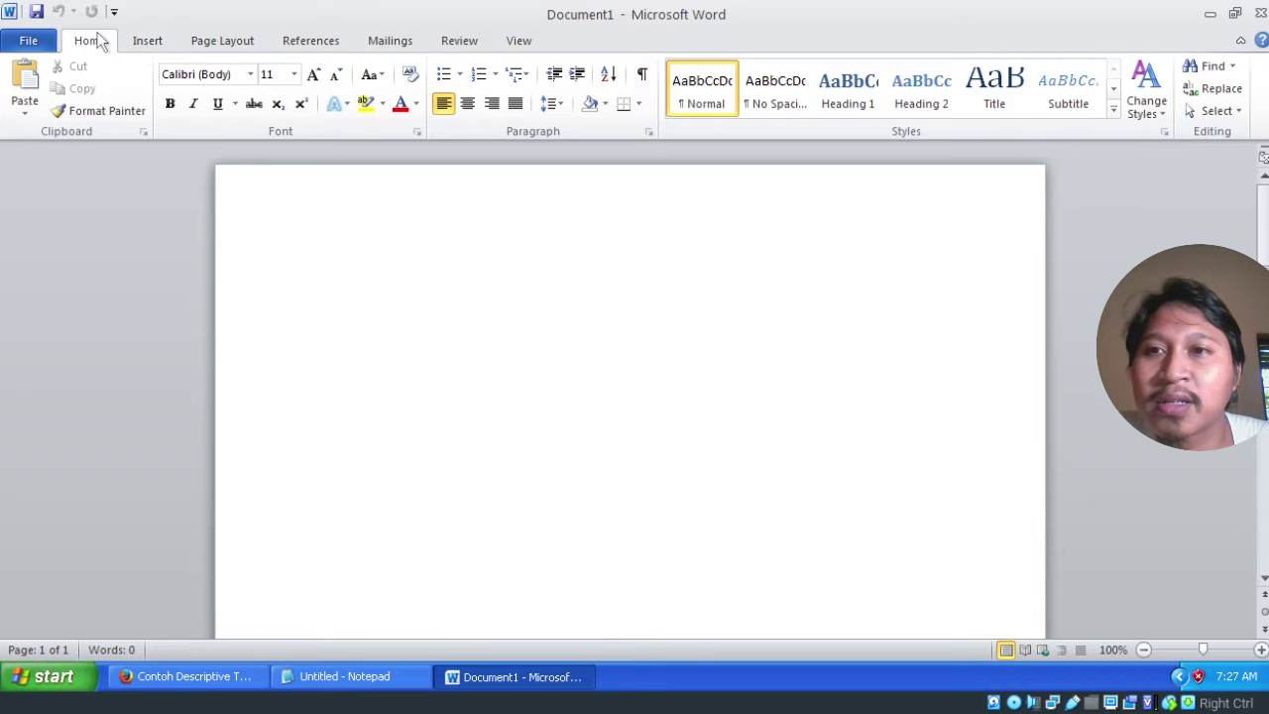
click(150, 44)
Step: Explore the File Backstage view, cancel the Open dialog, and open Word Options on General
click(37, 41)
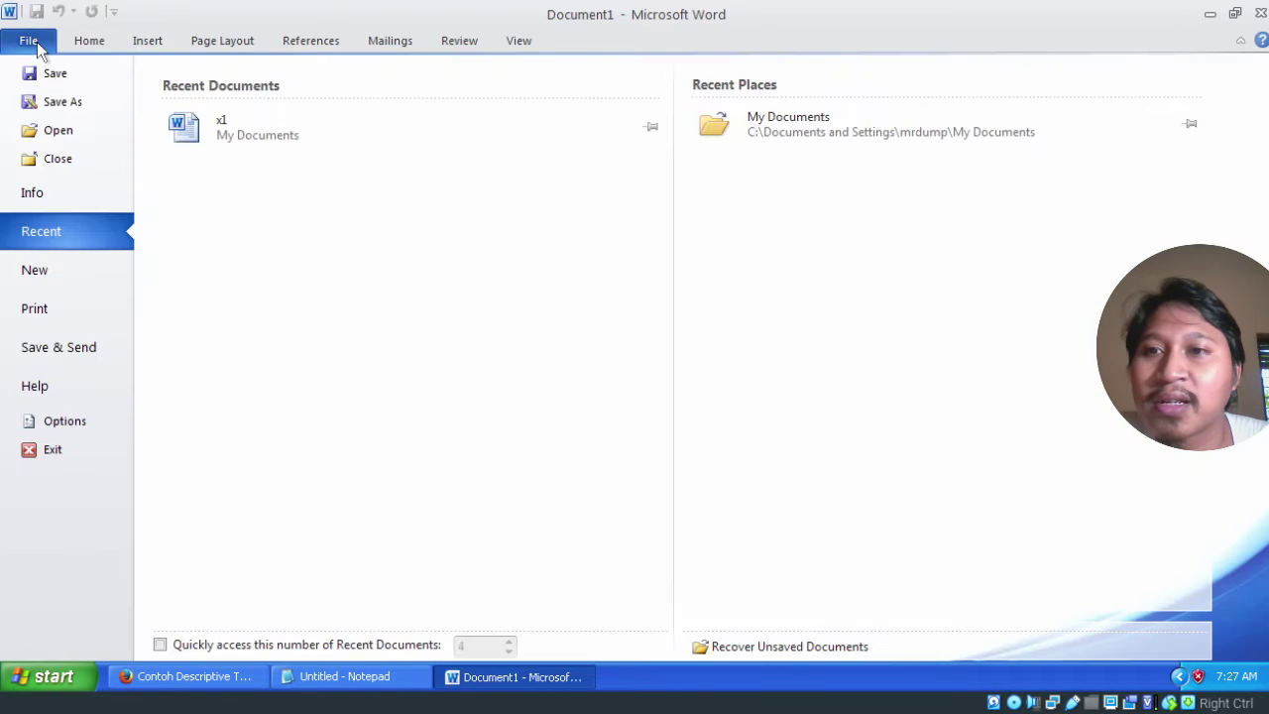
click(89, 46)
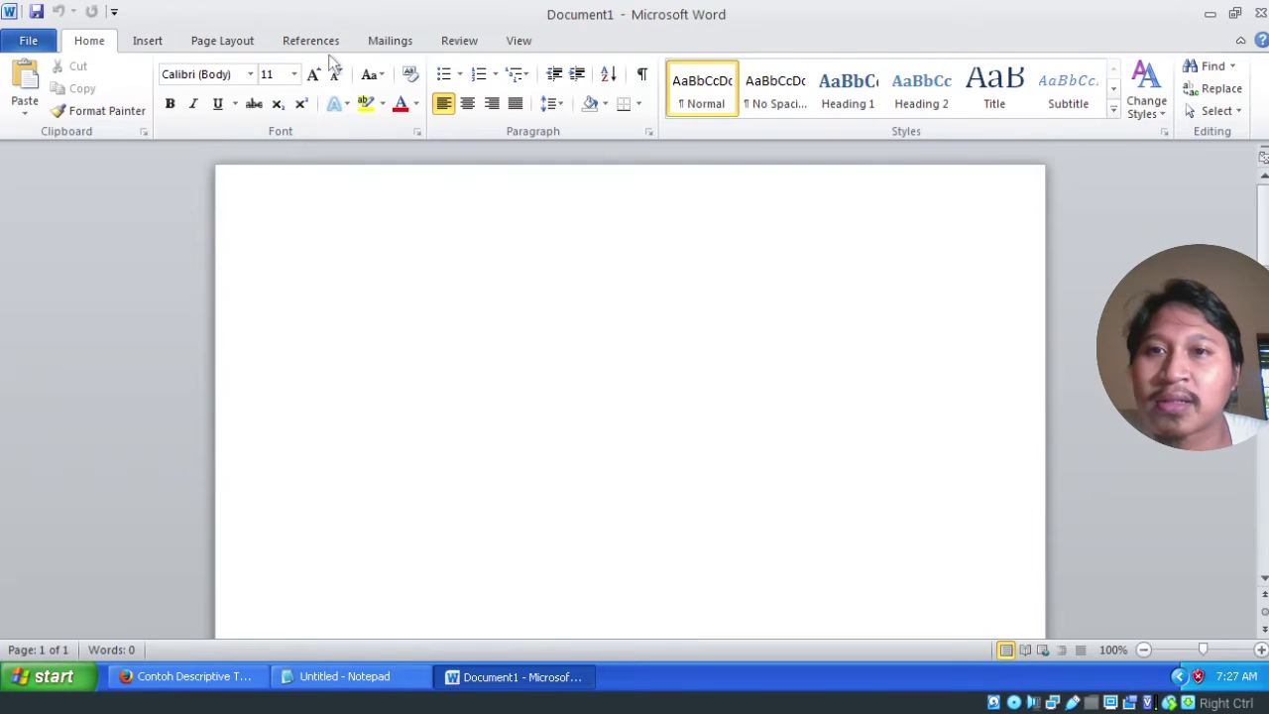
click(26, 44)
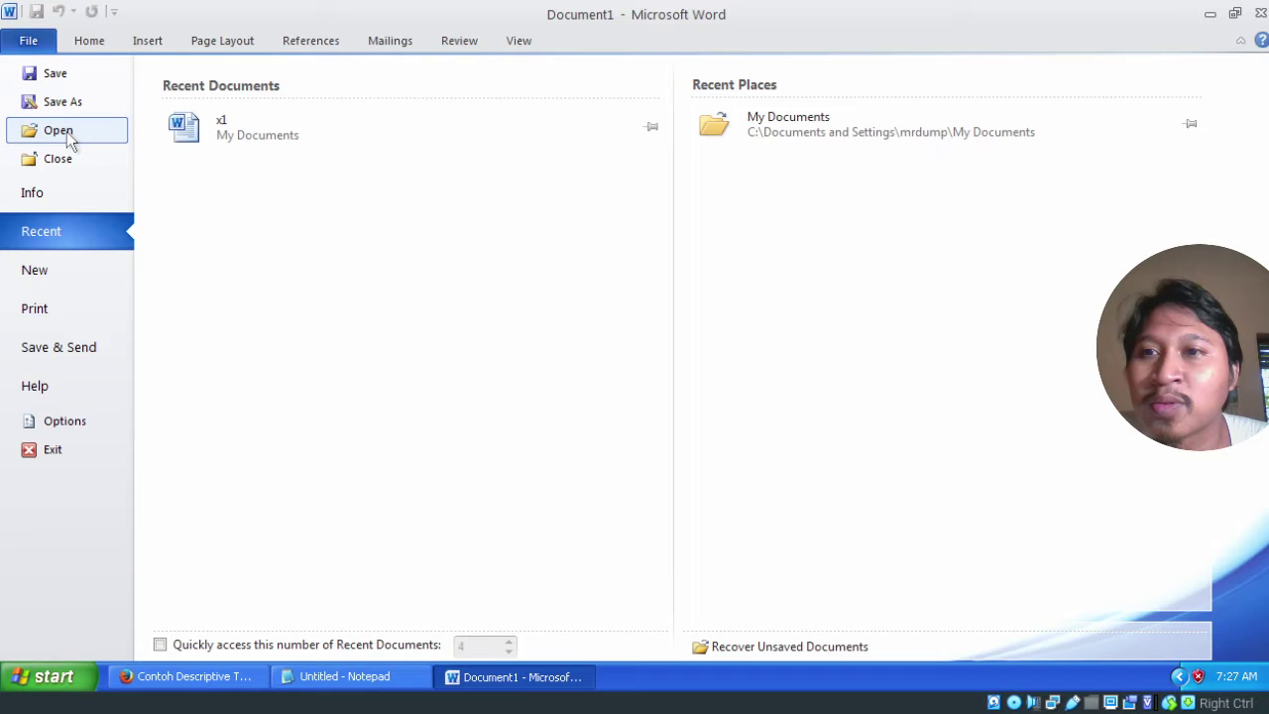
click(67, 132)
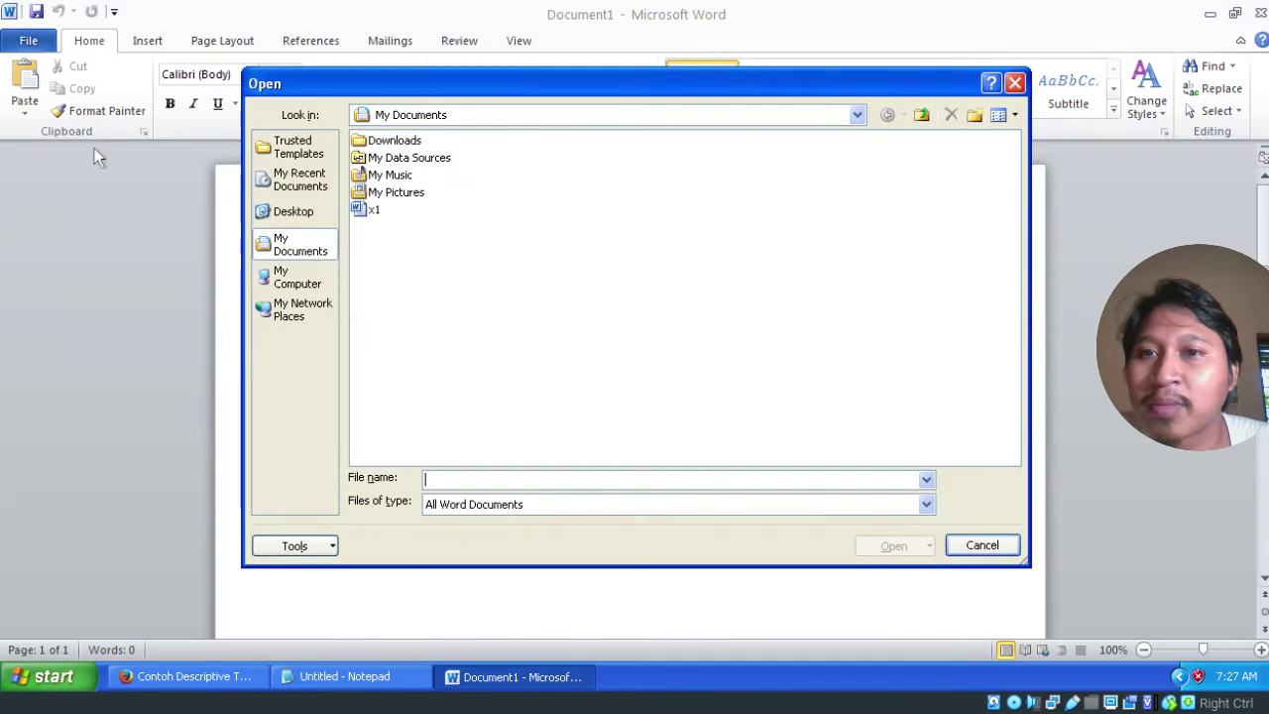
click(958, 547)
click(38, 41)
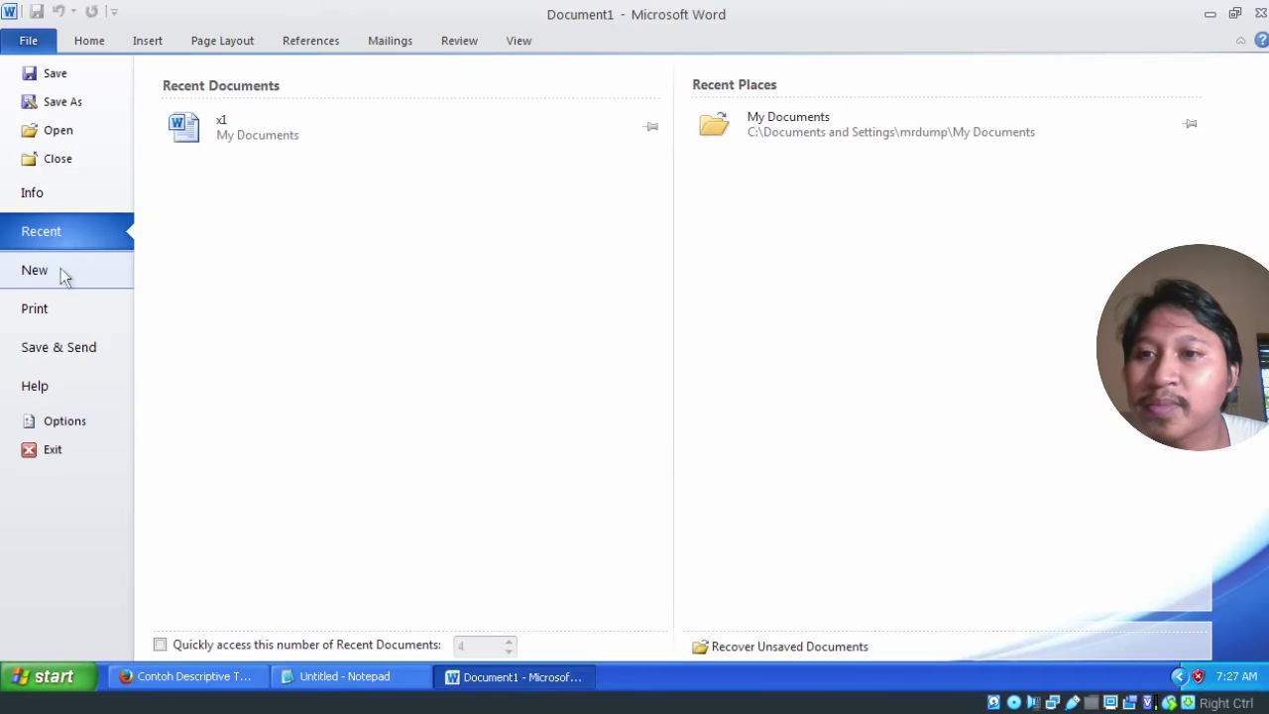
click(61, 420)
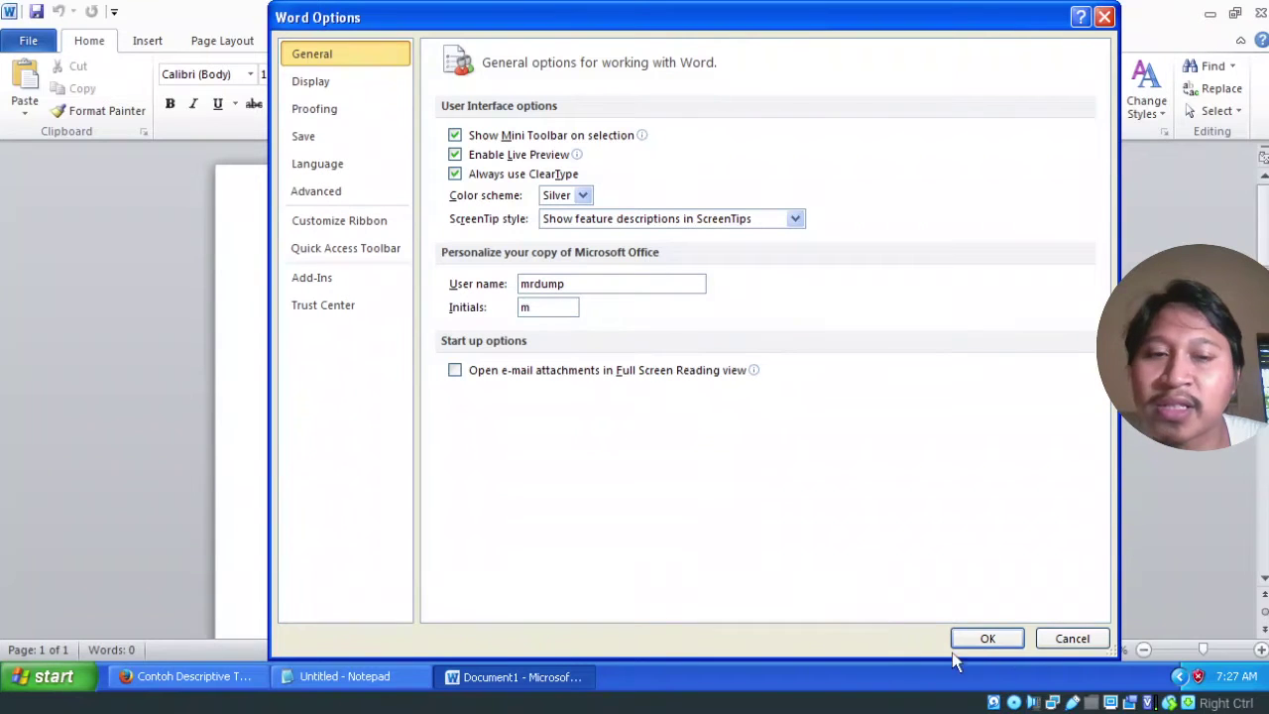
Step: Close Word Options and look over the Home, Insert and Page Layout ribbon tabs
click(987, 638)
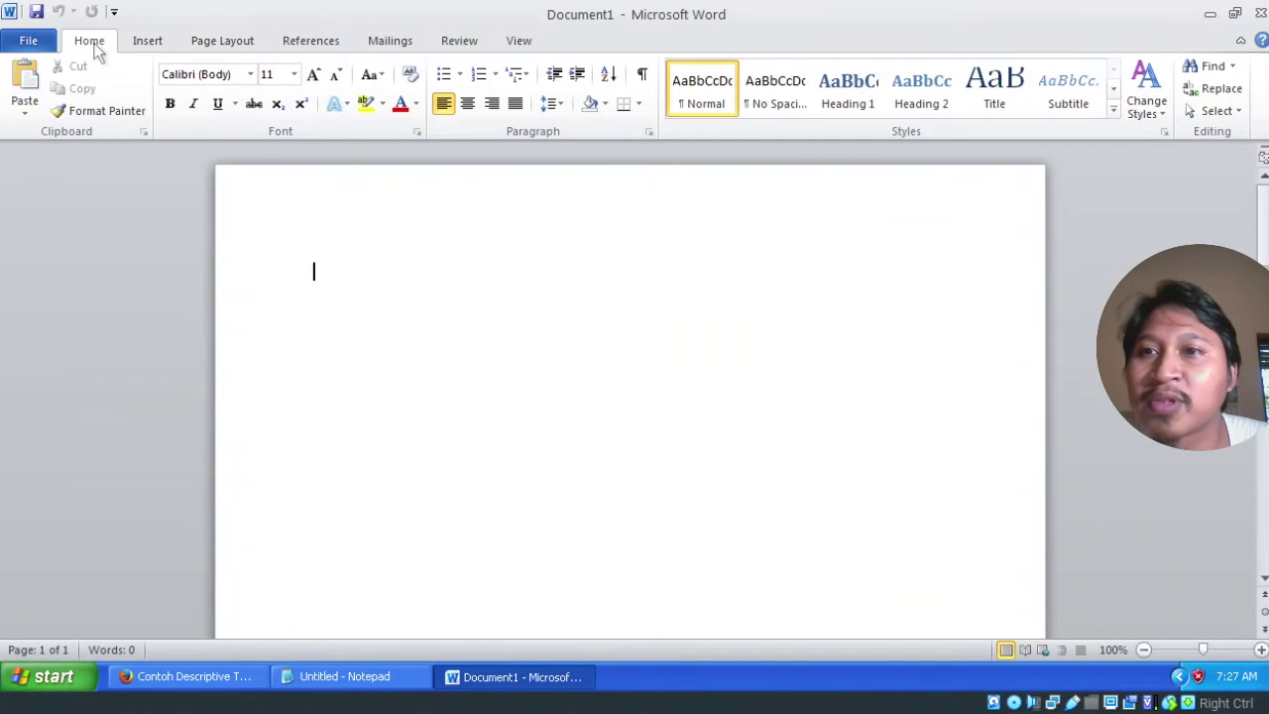
click(147, 41)
click(89, 41)
click(147, 41)
click(224, 41)
click(139, 40)
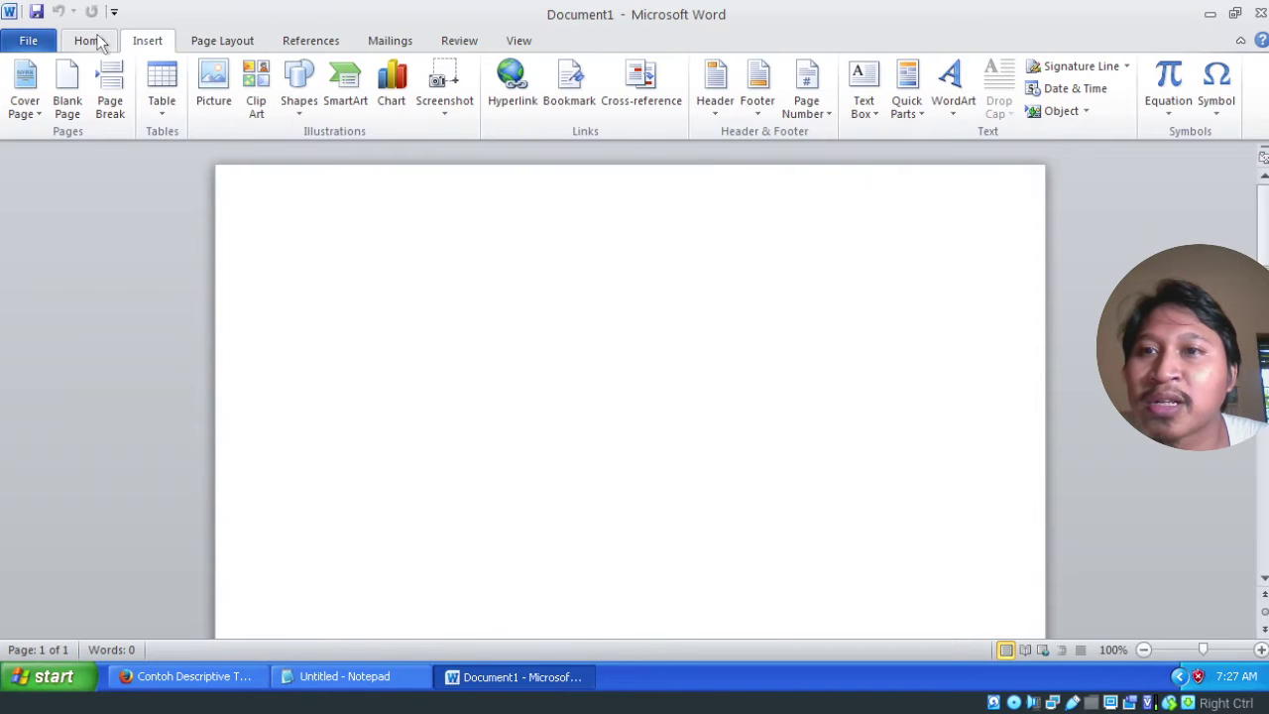
click(94, 40)
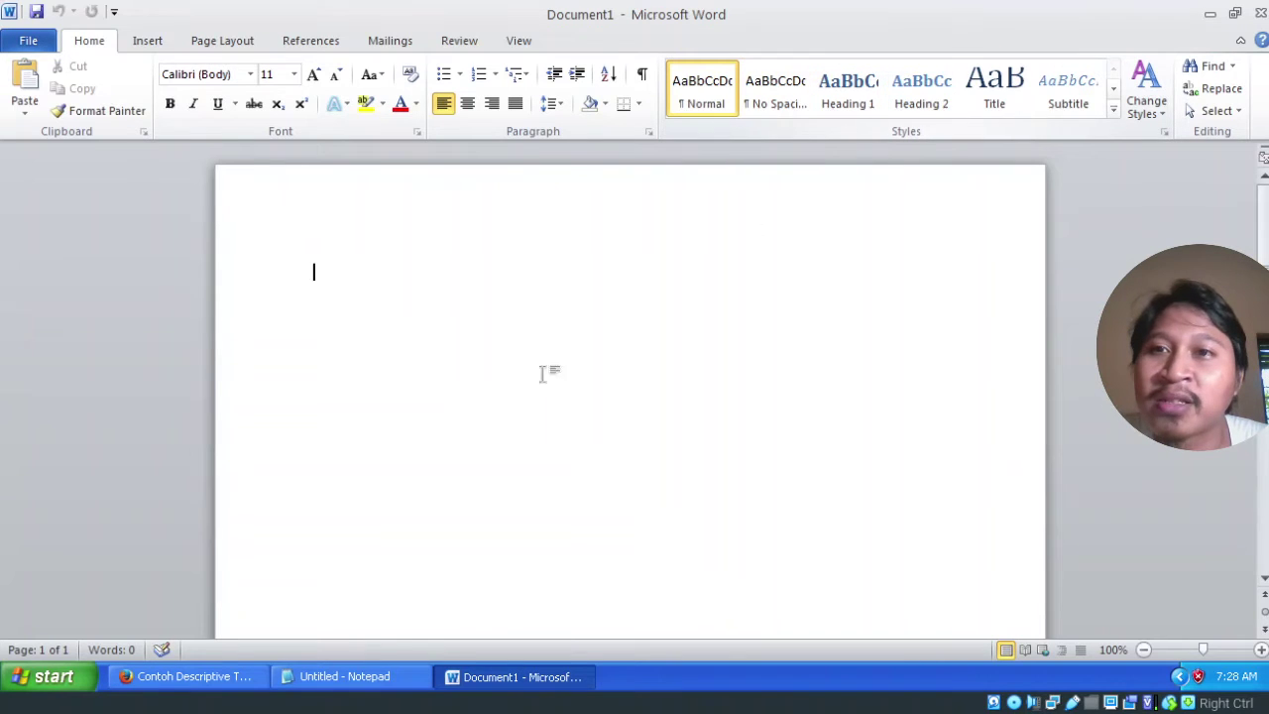
Step: Preview the Picture, Table, WordArt, Equation and Symbol options without inserting anything
click(144, 44)
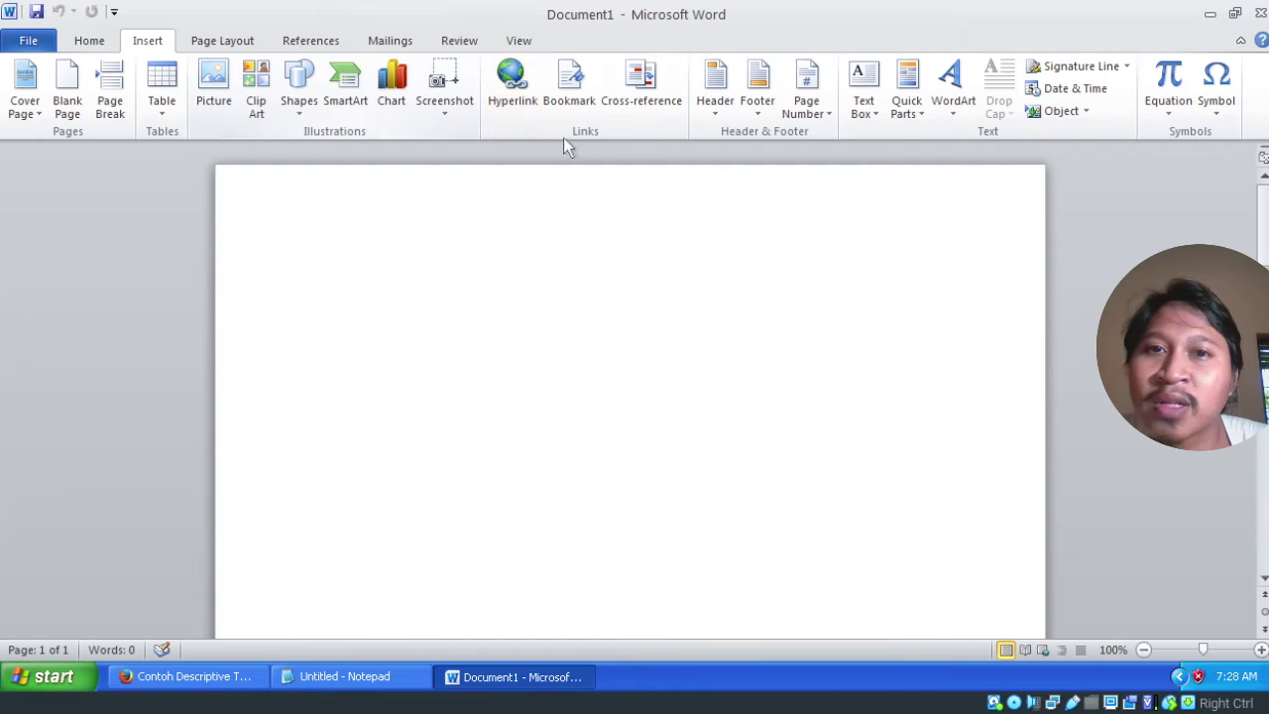
click(216, 103)
double_click(425, 208)
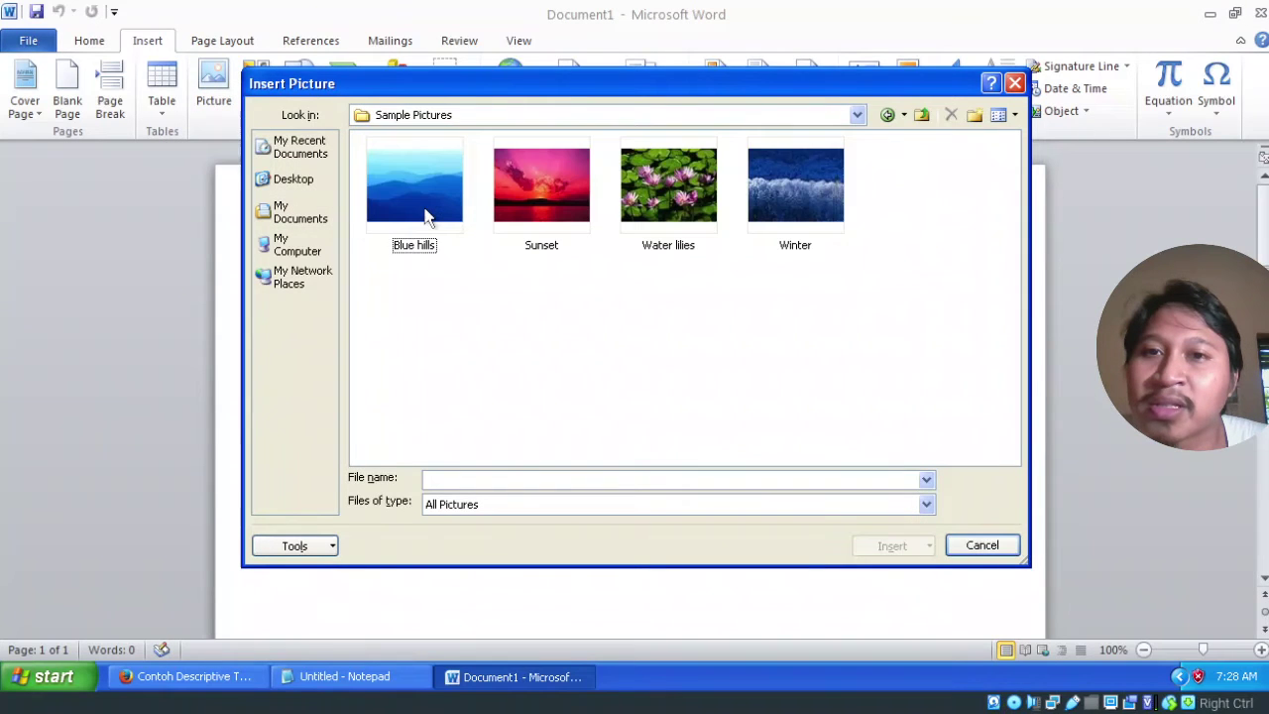
click(977, 551)
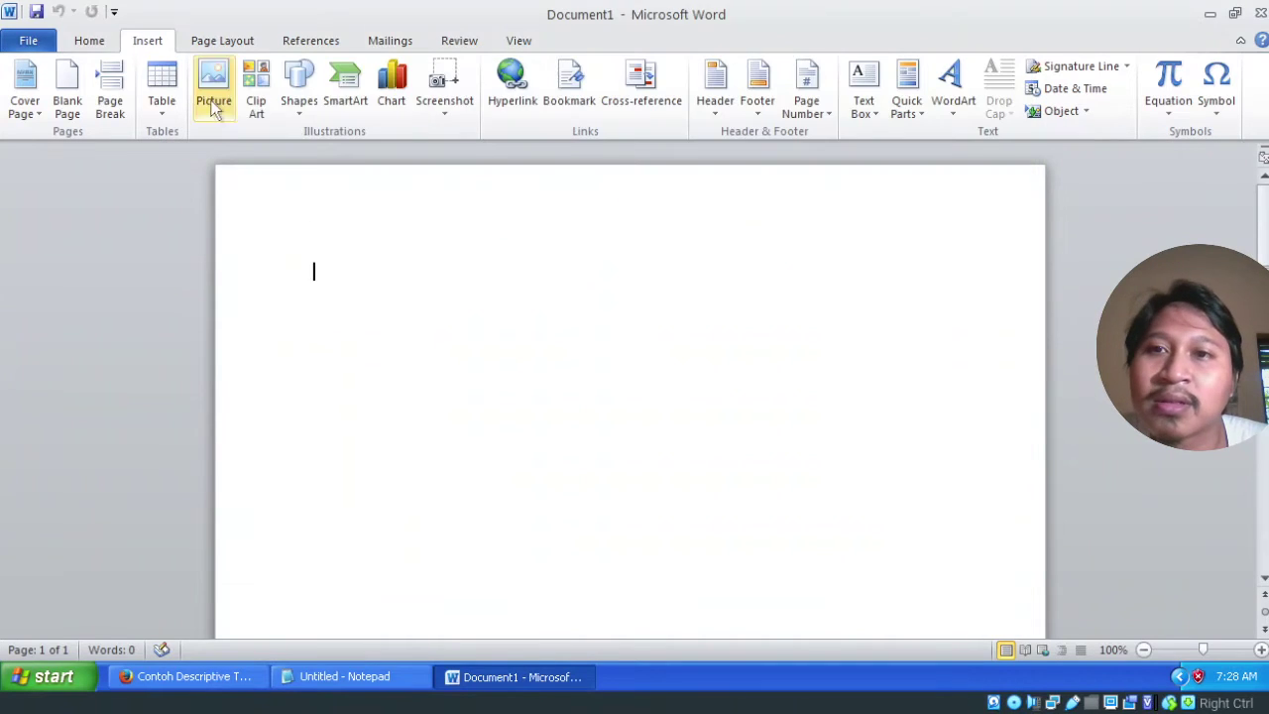
click(159, 99)
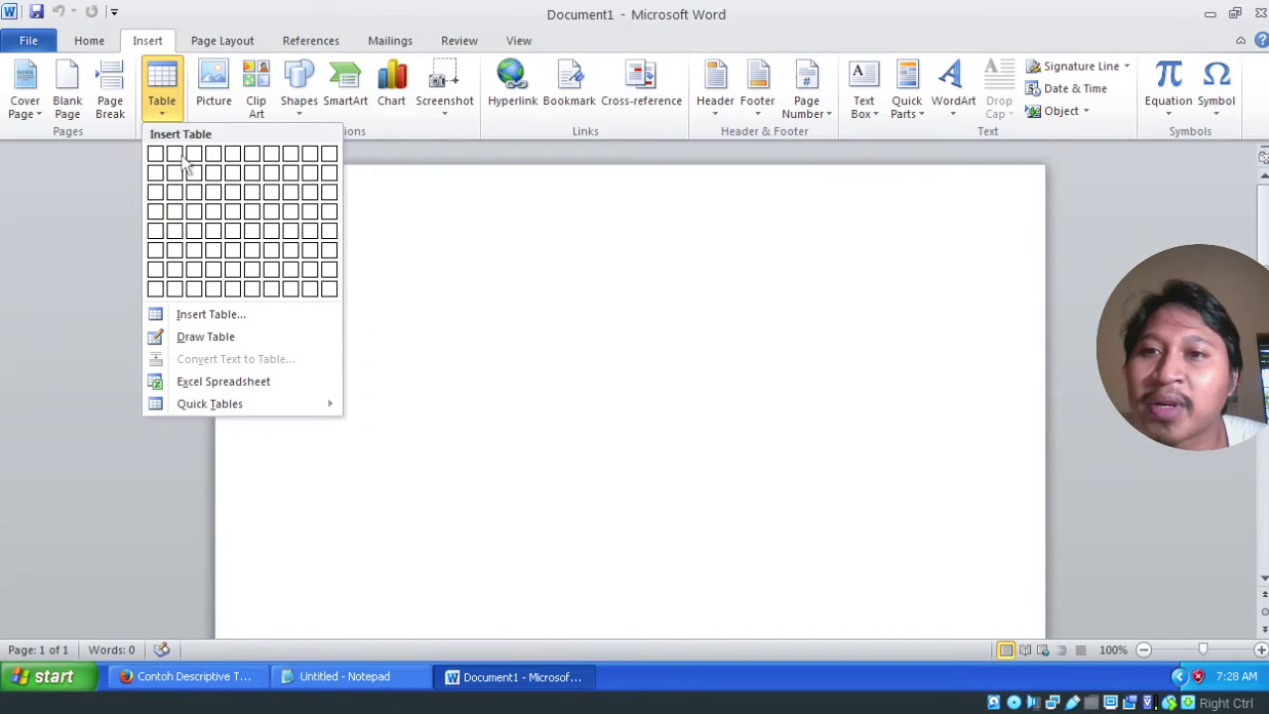
click(51, 233)
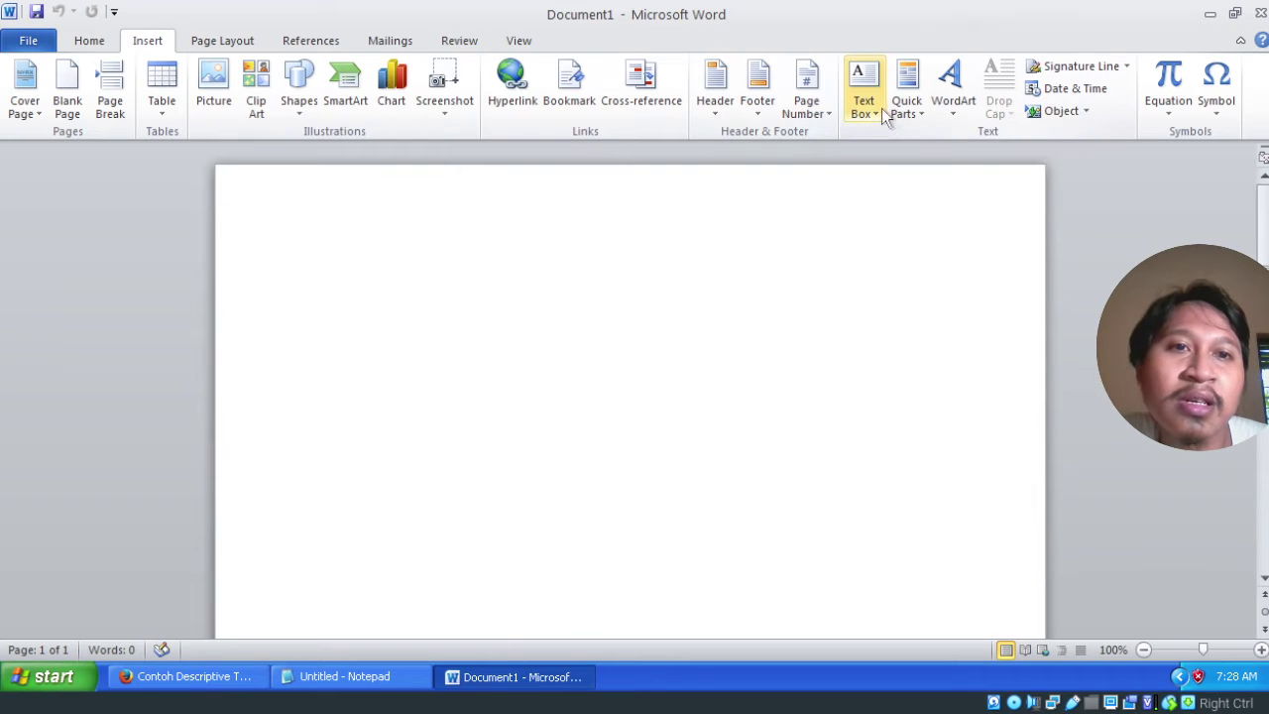
click(939, 116)
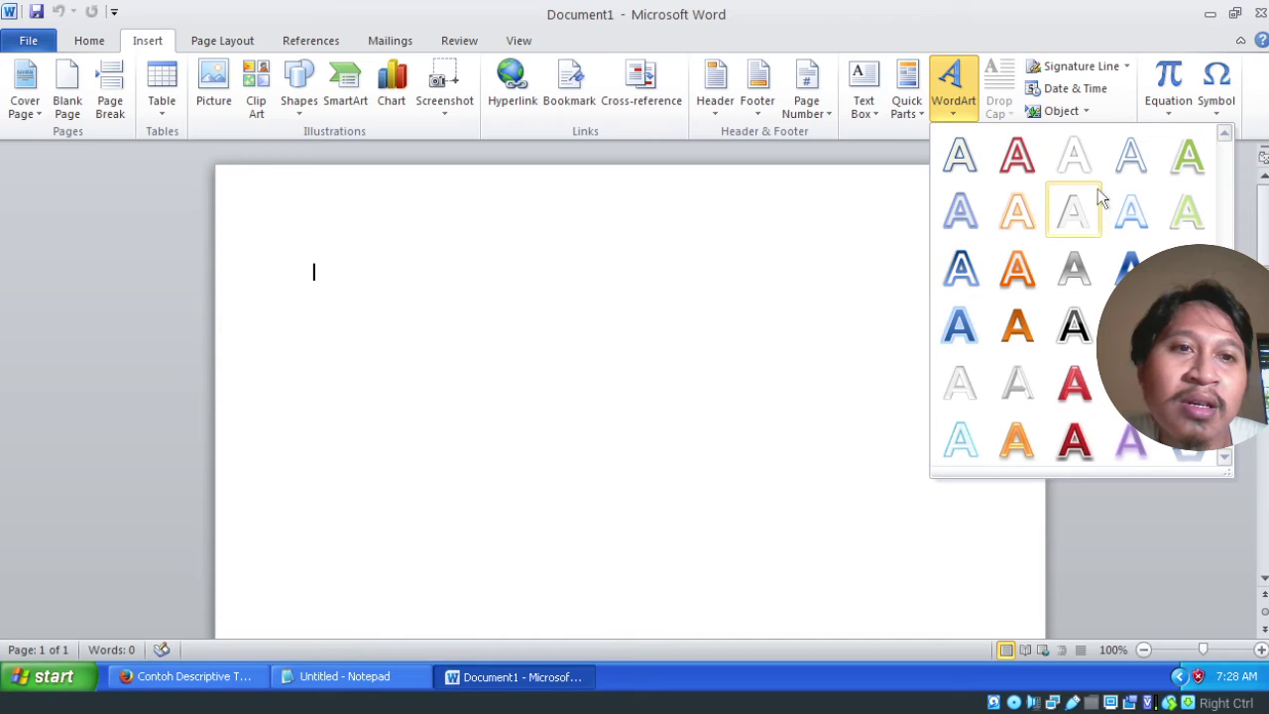
click(780, 238)
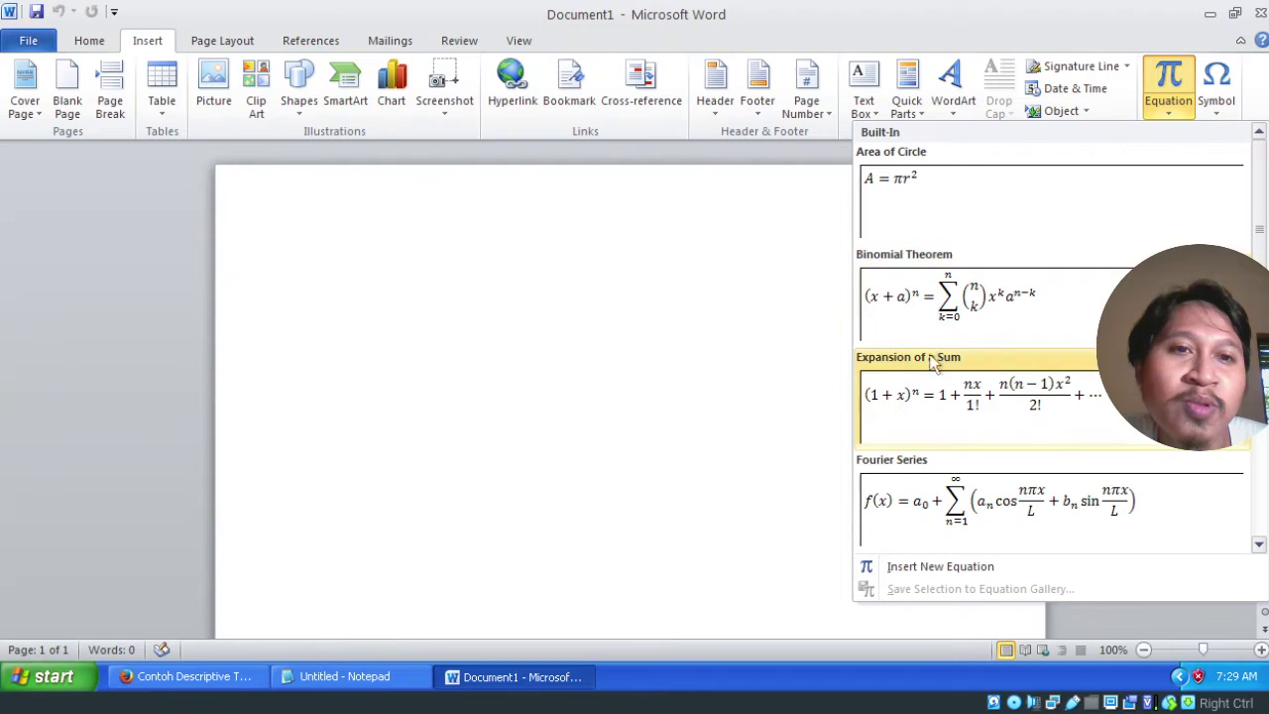
click(697, 339)
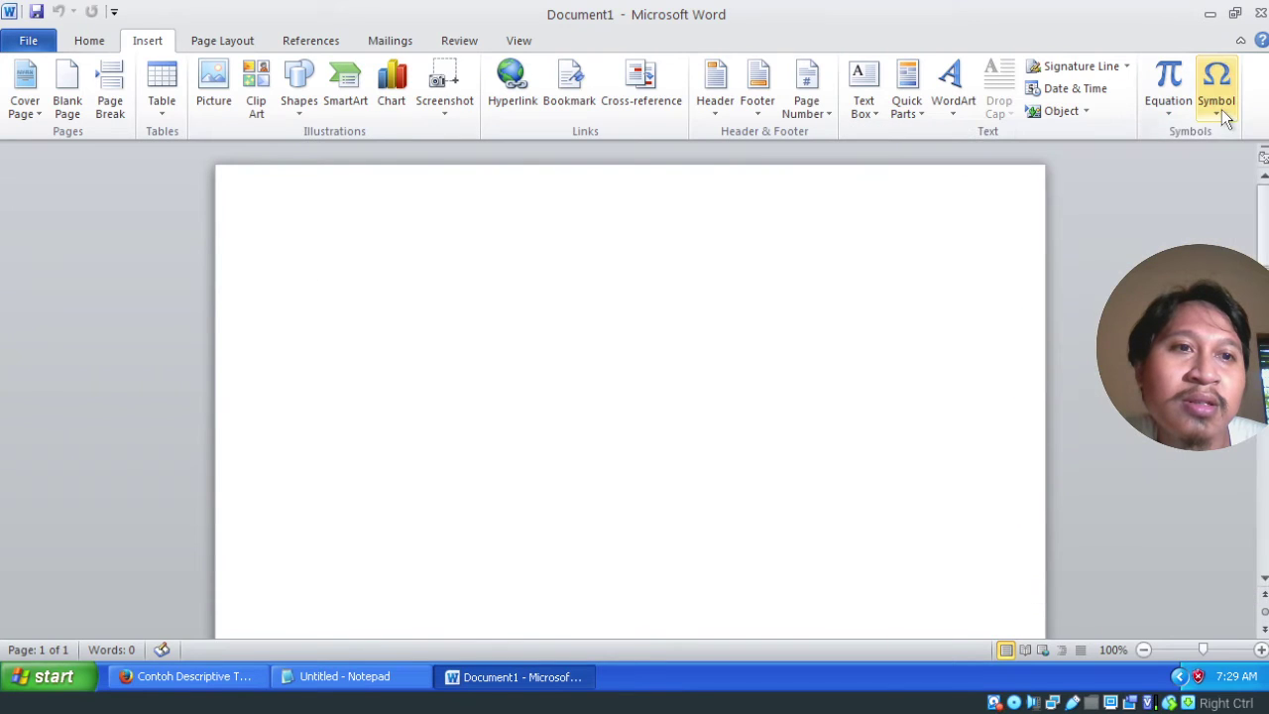
click(1222, 109)
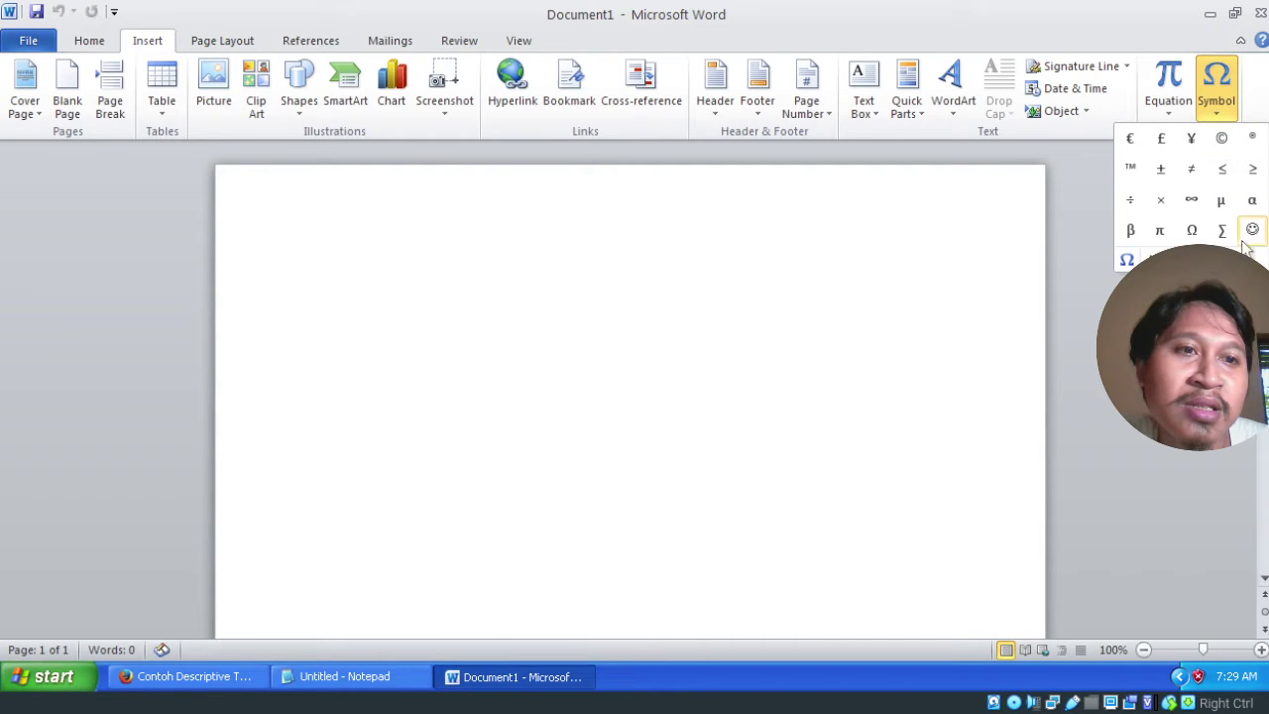
click(1095, 349)
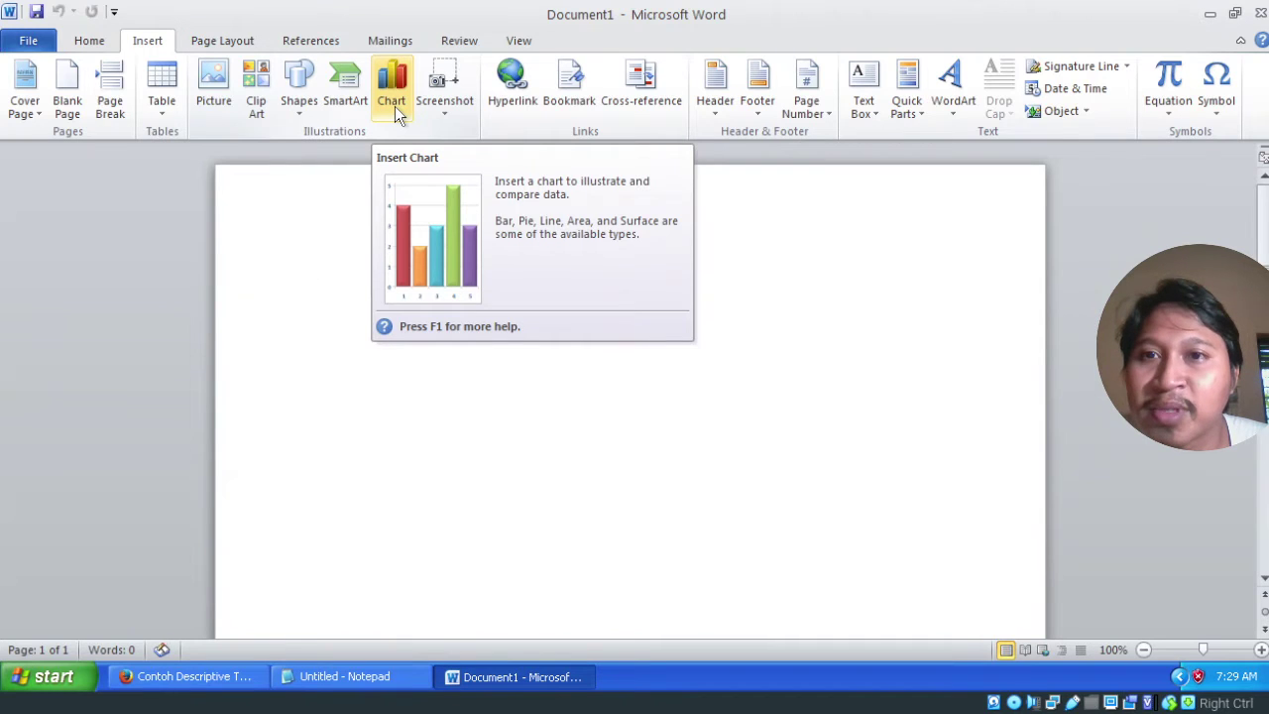
click(224, 40)
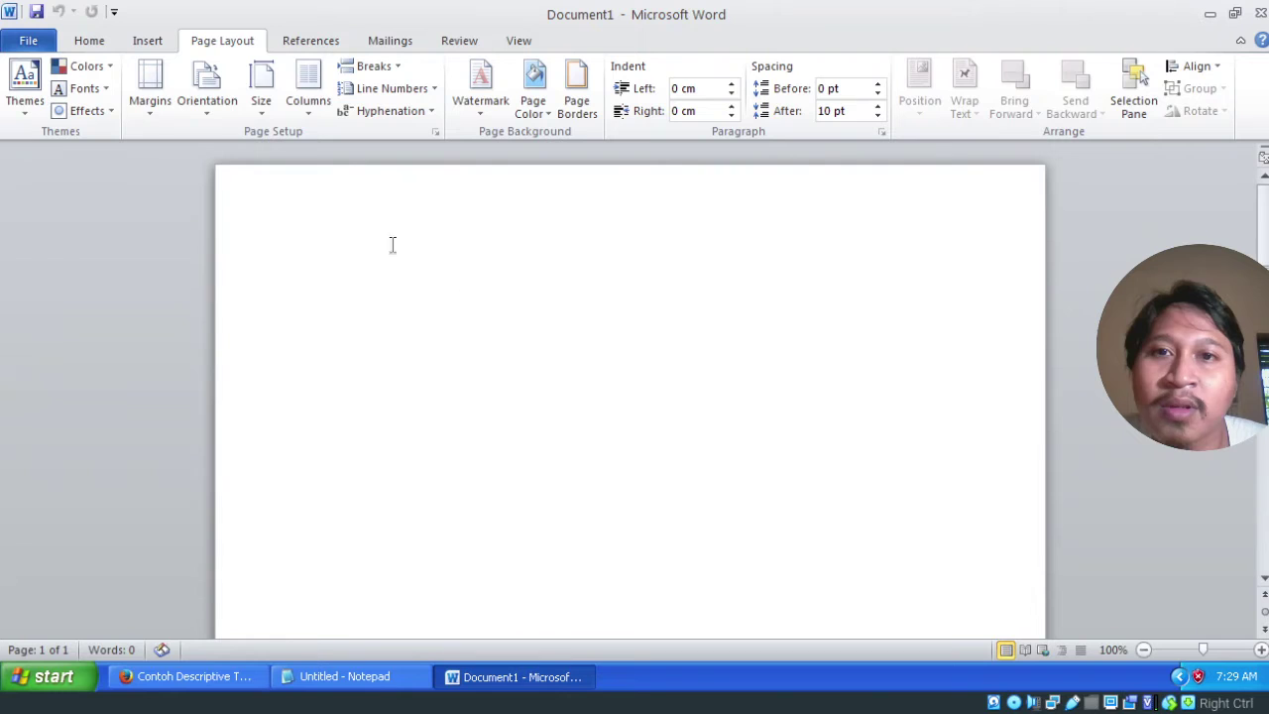
Step: Check margin presets, try landscape and zoom out to 50%, then restore portrait orientation
click(158, 109)
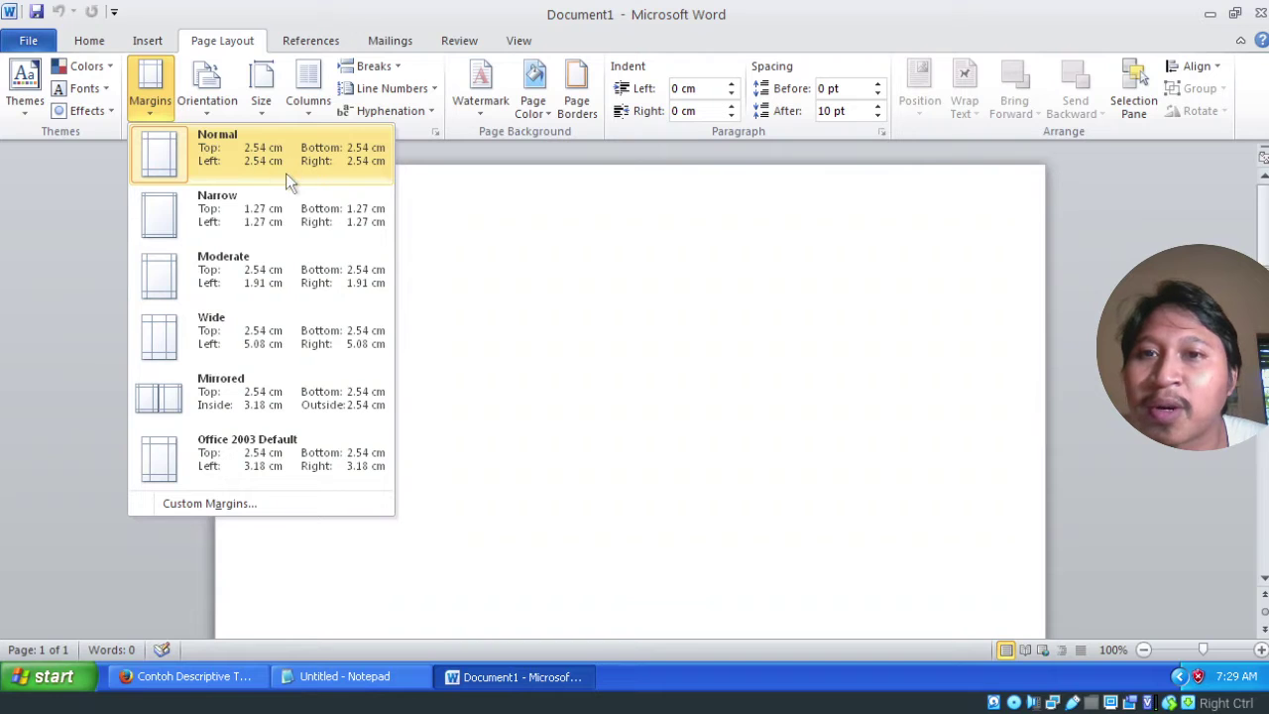
click(212, 103)
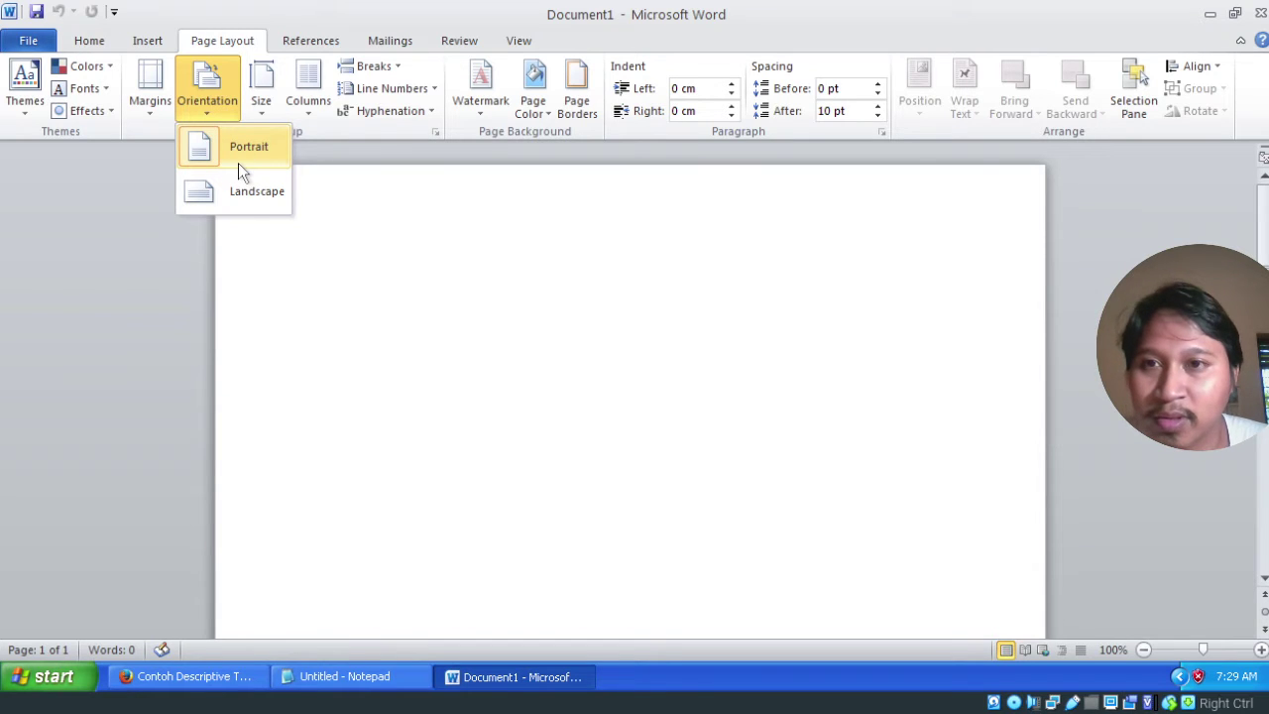
click(242, 192)
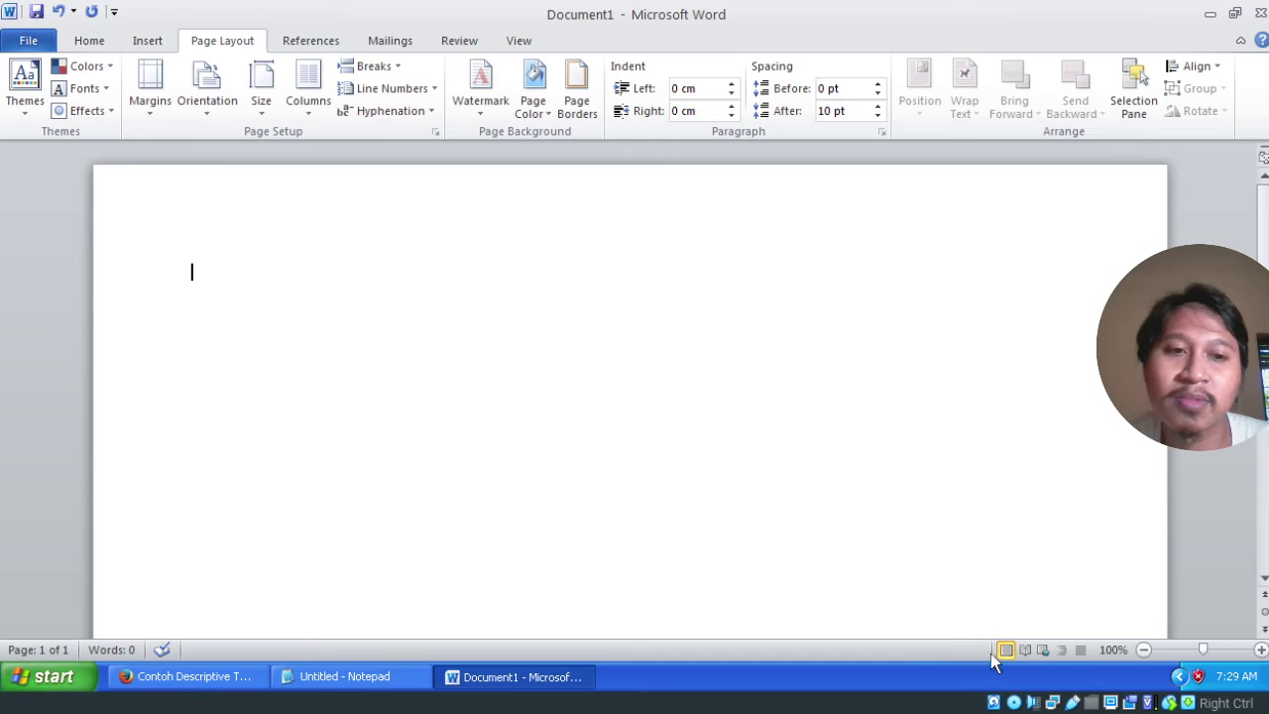
click(1144, 650)
click(1144, 649)
click(1144, 650)
click(1144, 650)
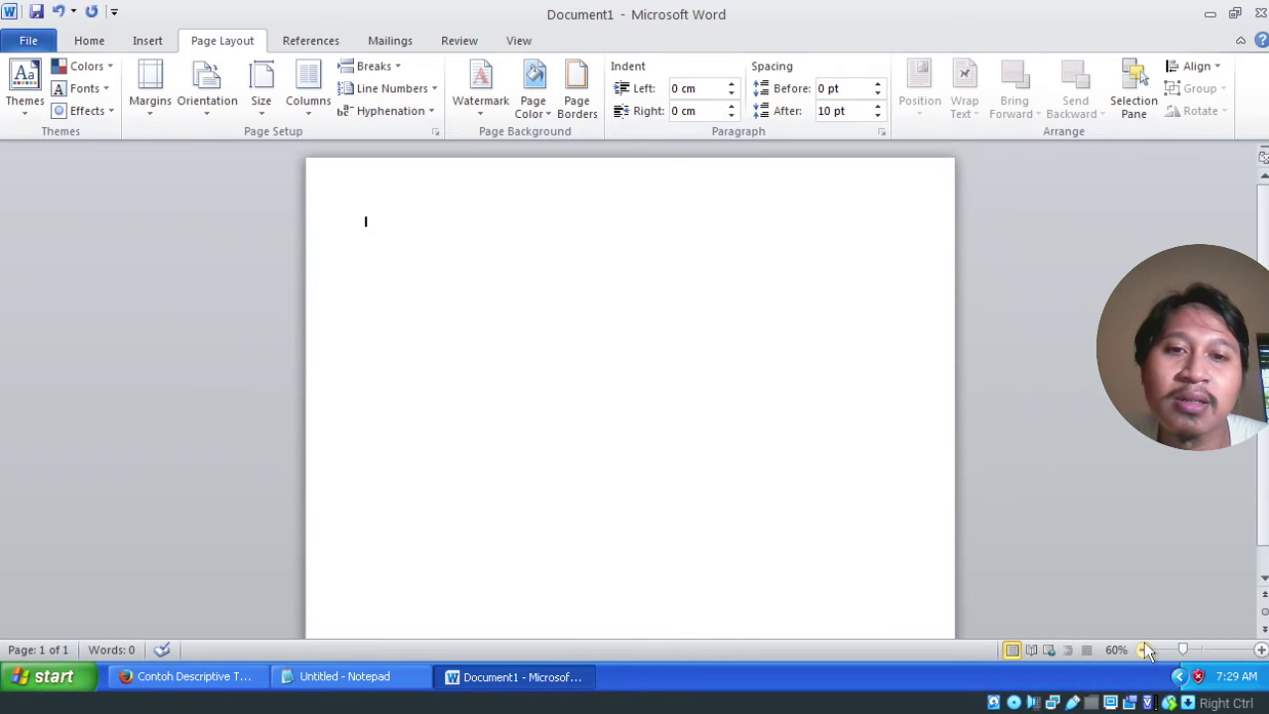
click(1144, 650)
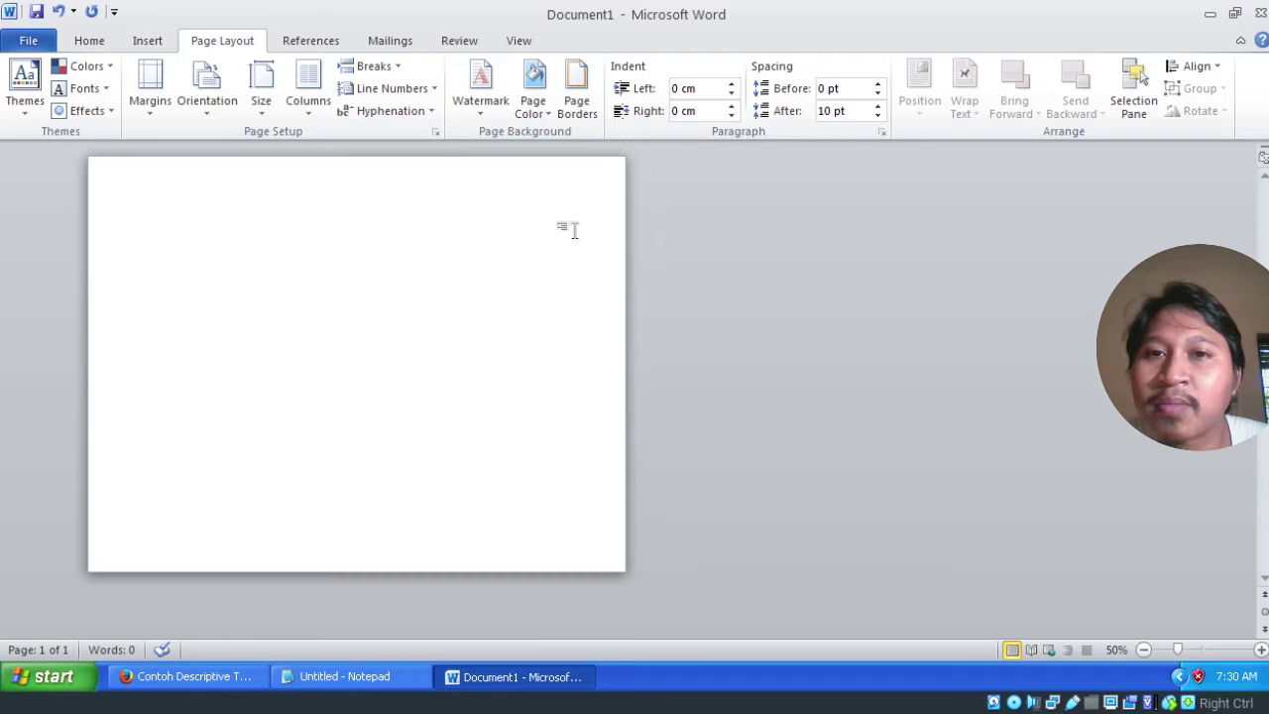
click(217, 110)
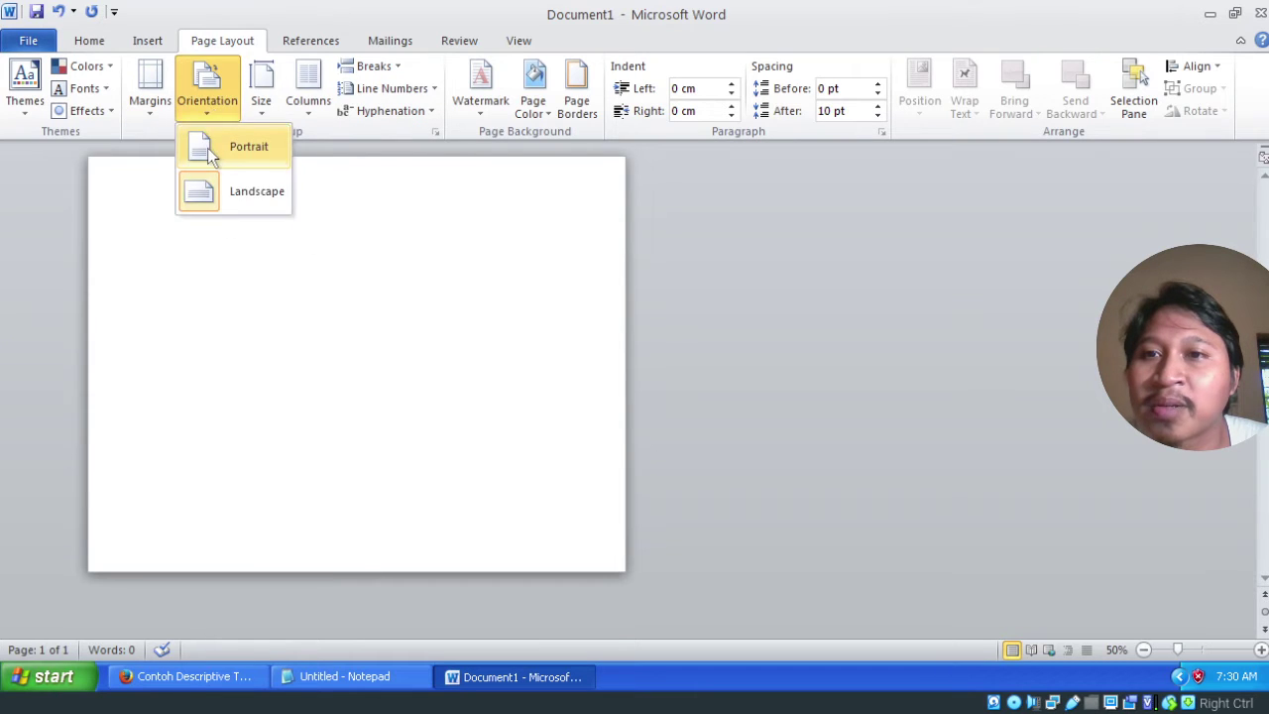
click(207, 148)
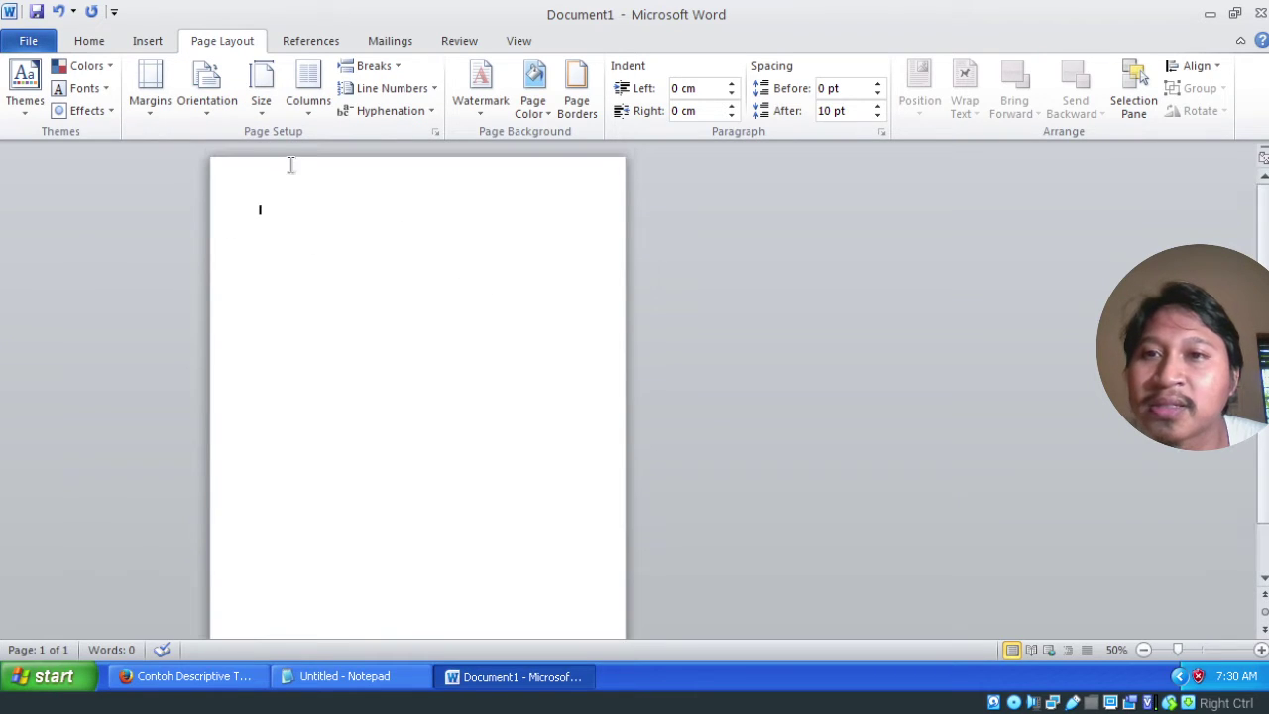
click(267, 109)
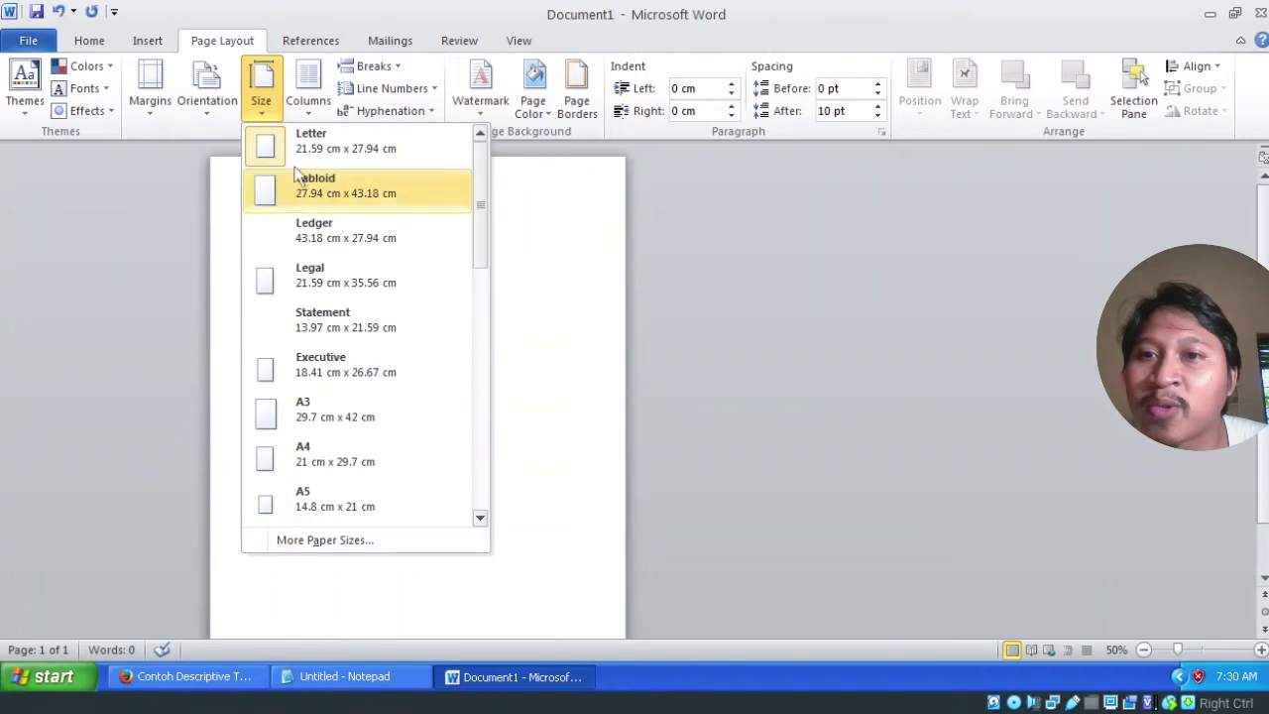
scroll(379, 412, down, 2)
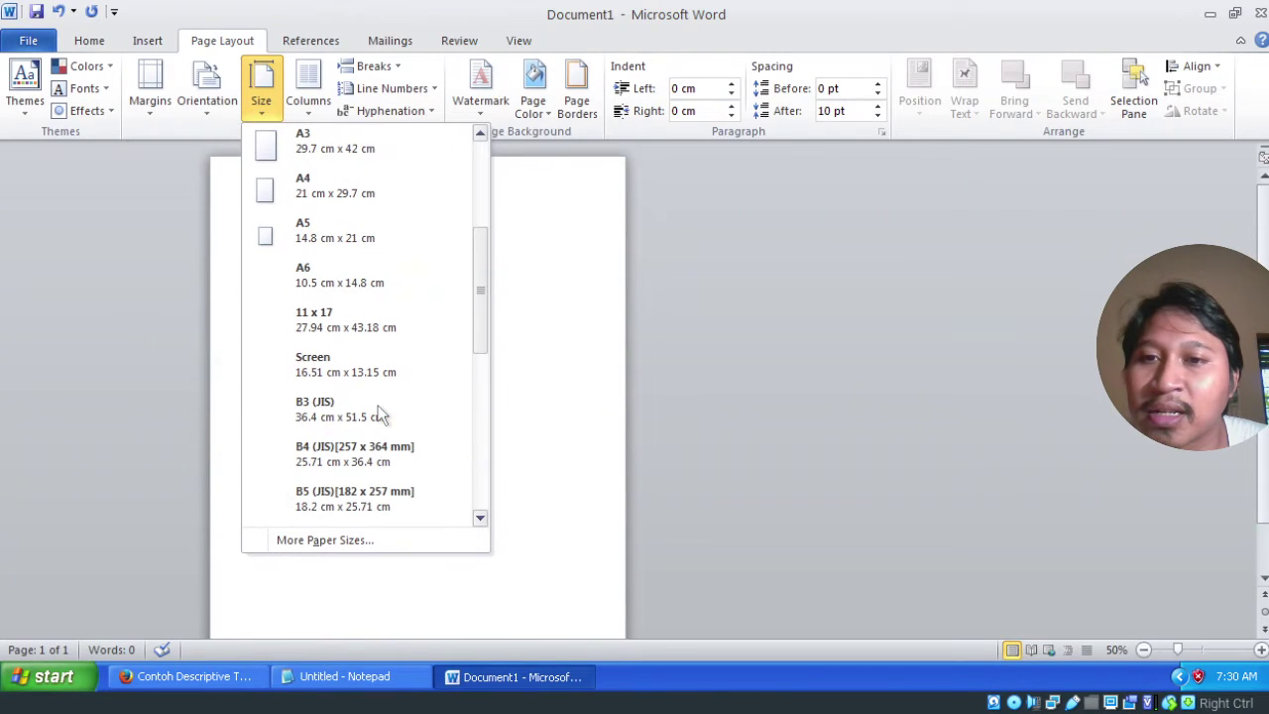
scroll(357, 493, down, 1)
scroll(320, 459, down, 3)
scroll(363, 459, up, 5)
scroll(365, 459, up, 2)
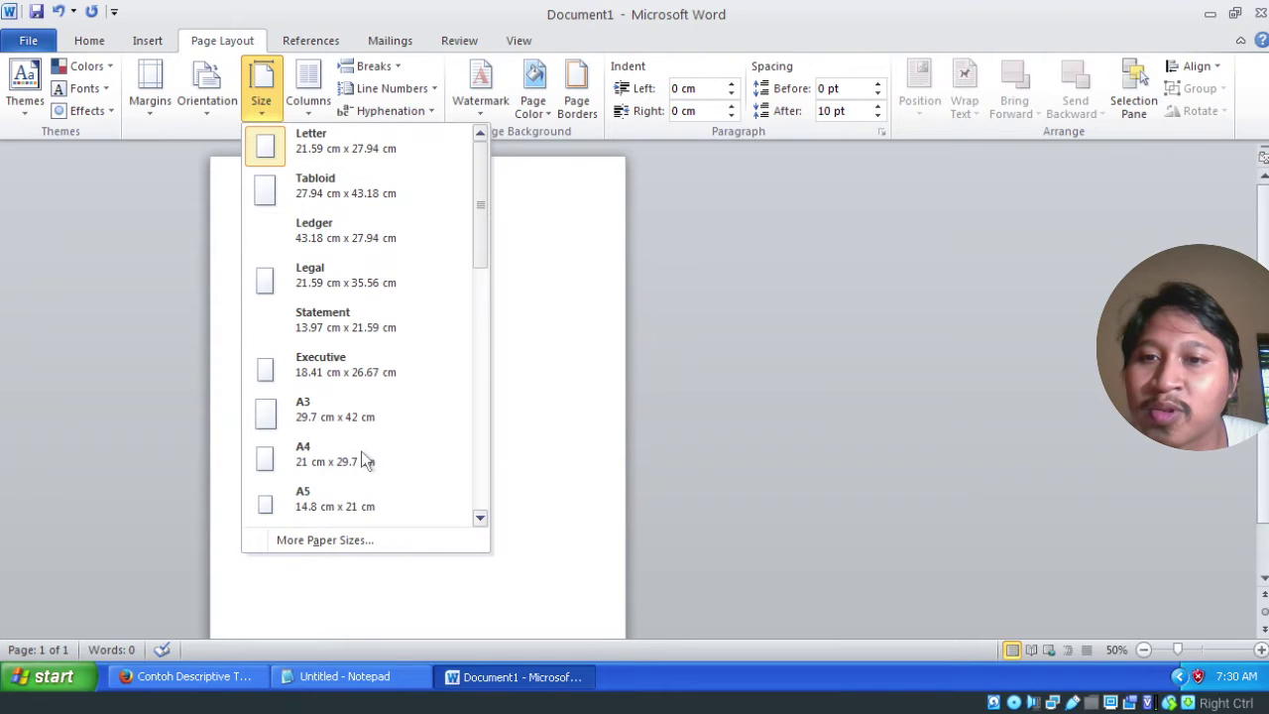
scroll(330, 396, down, 6)
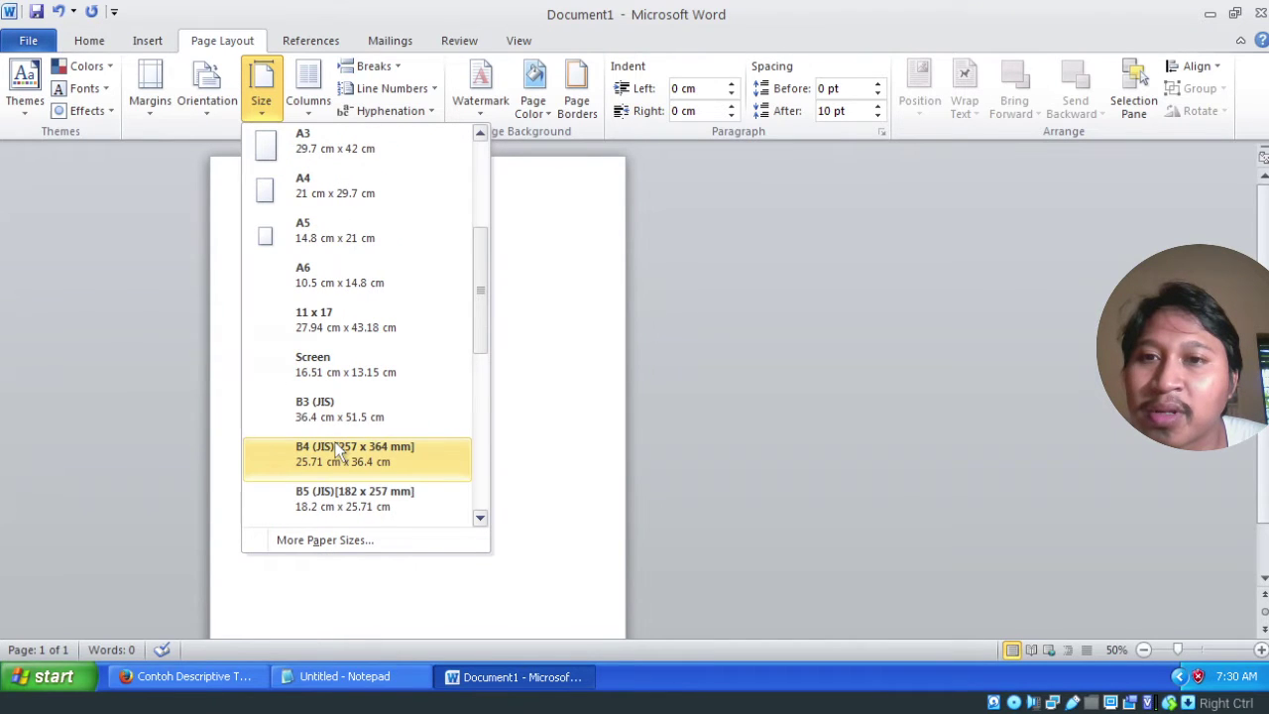
scroll(337, 451, down, 5)
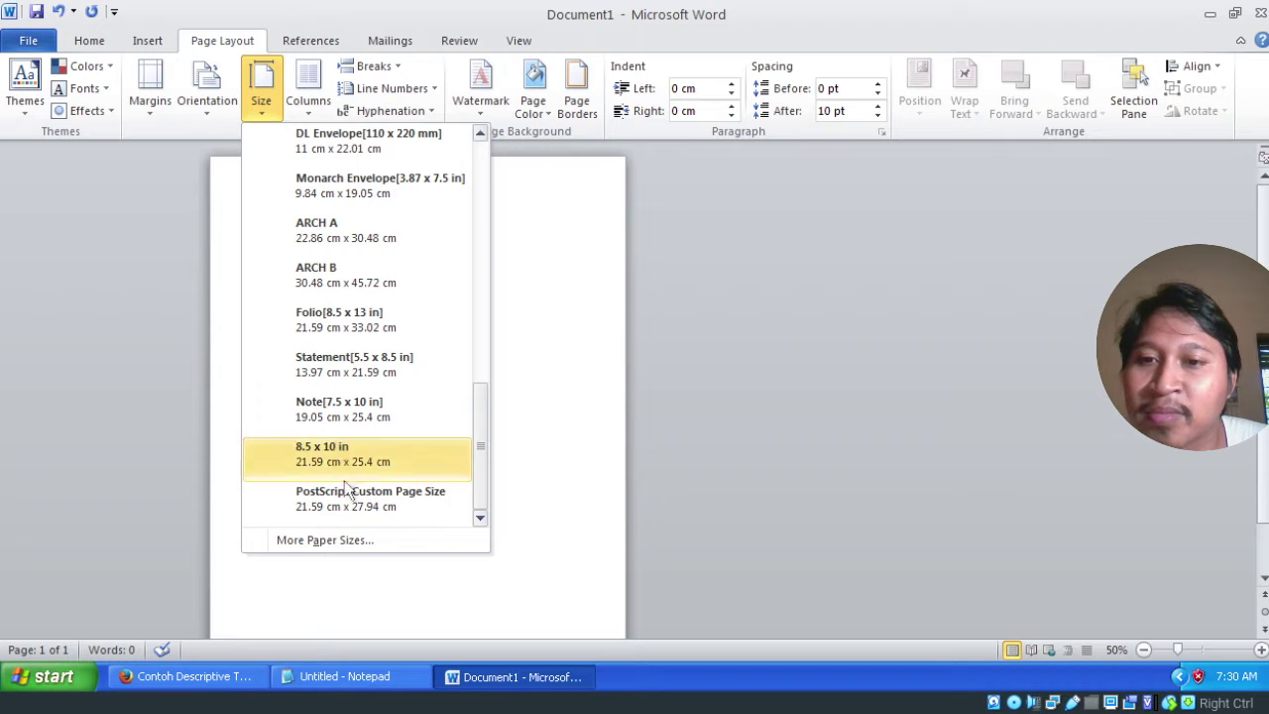
click(344, 541)
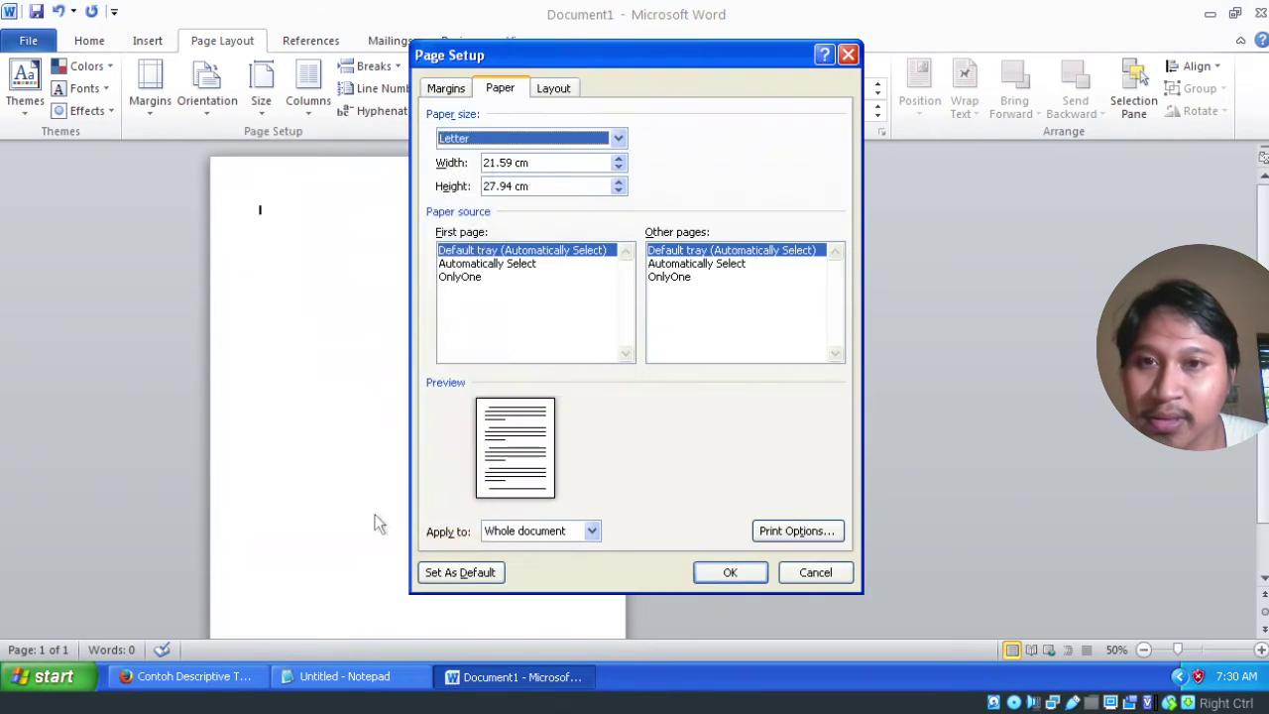
click(520, 163)
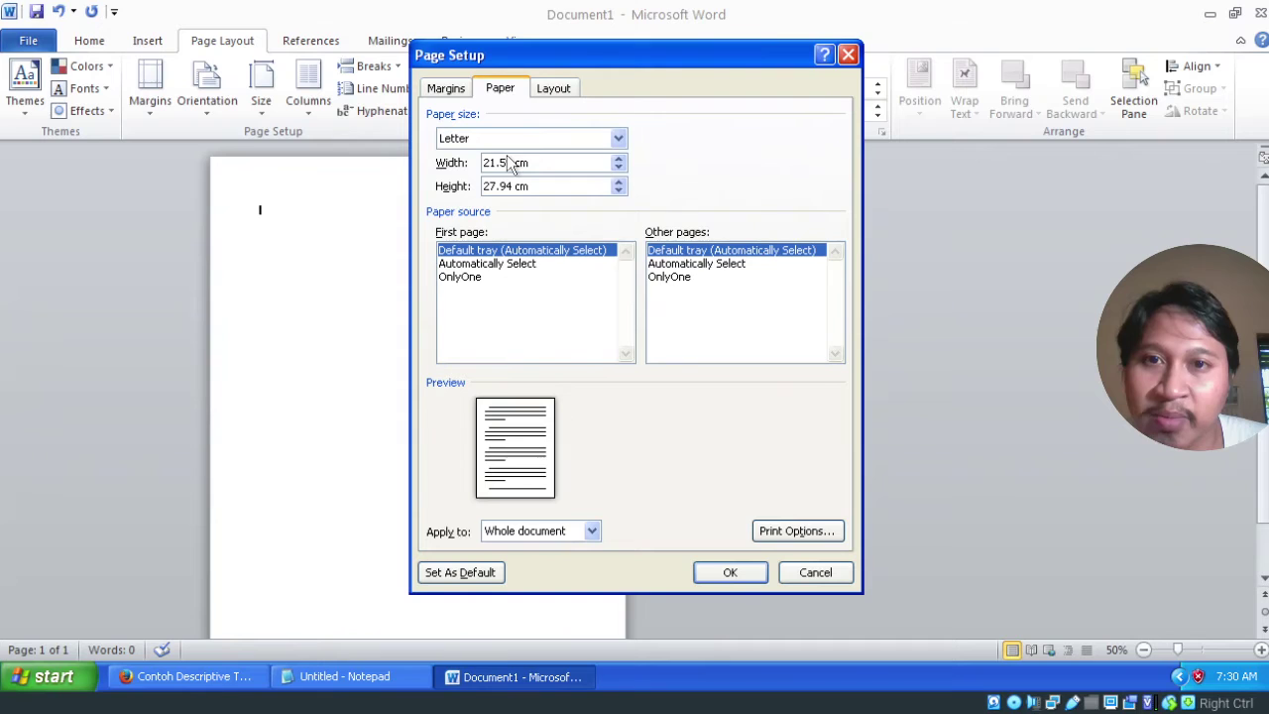
drag(511, 185, 485, 191)
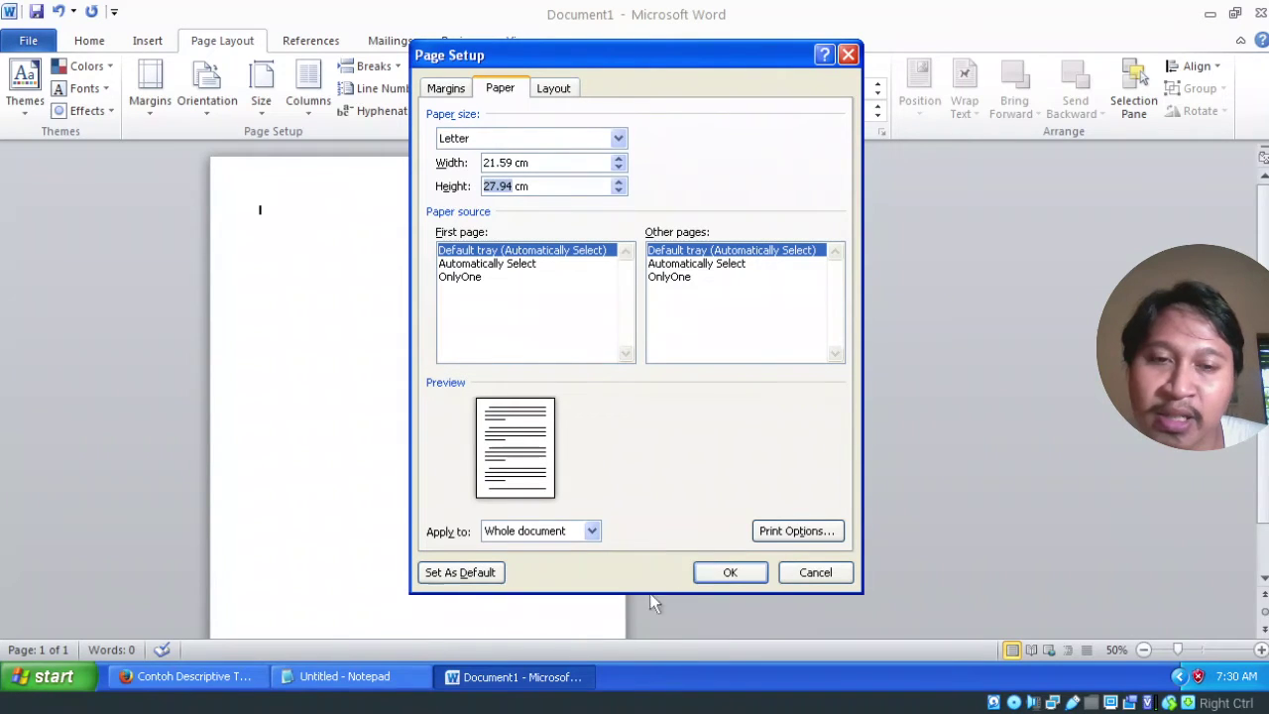
click(825, 579)
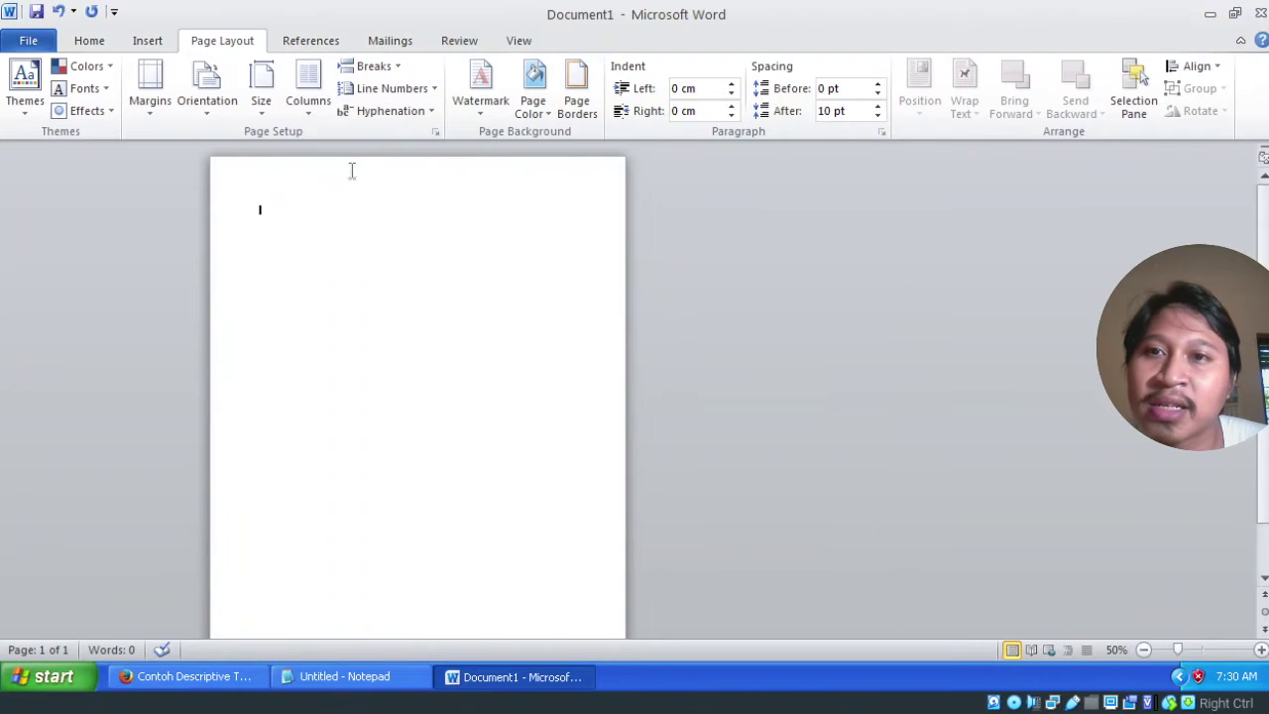
click(264, 107)
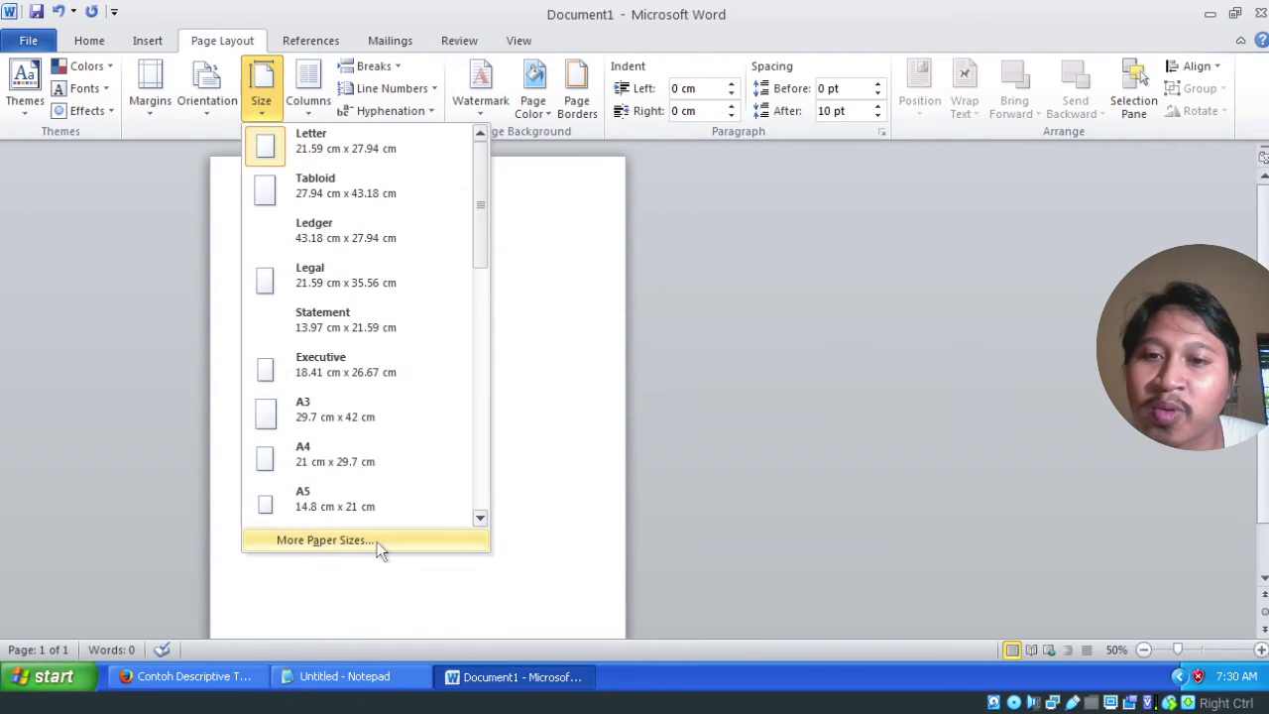
click(128, 338)
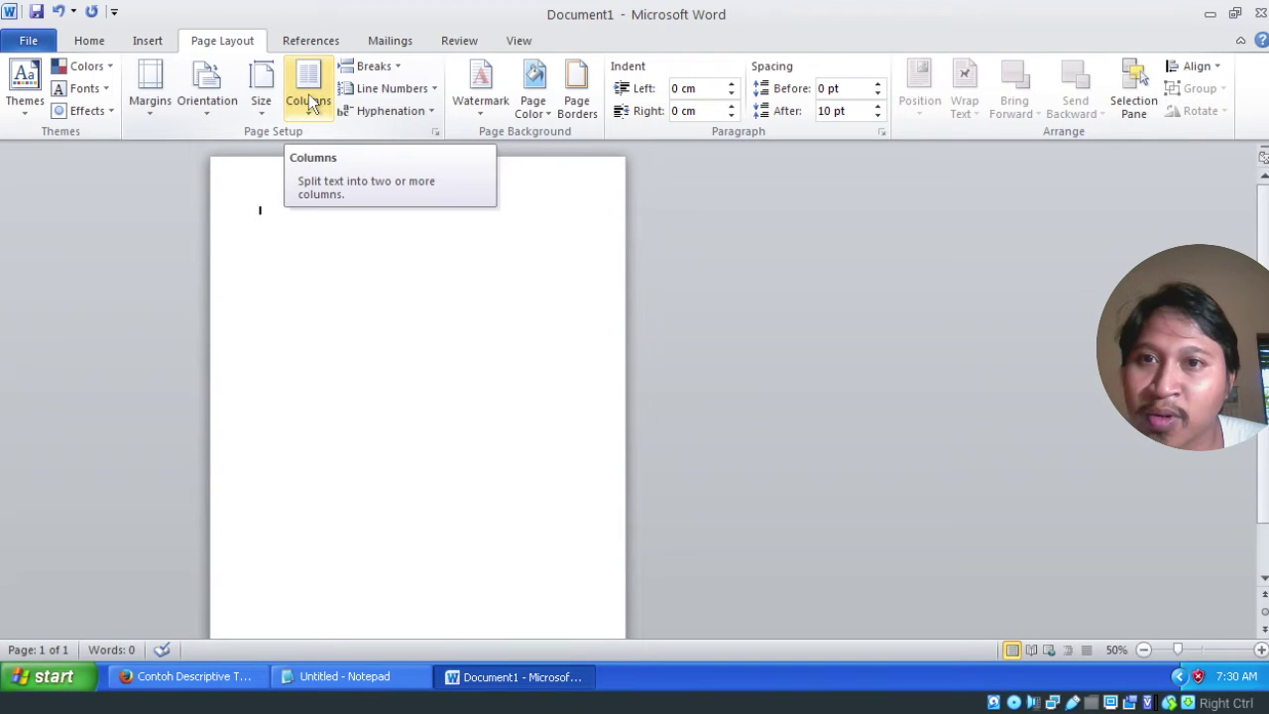
click(383, 79)
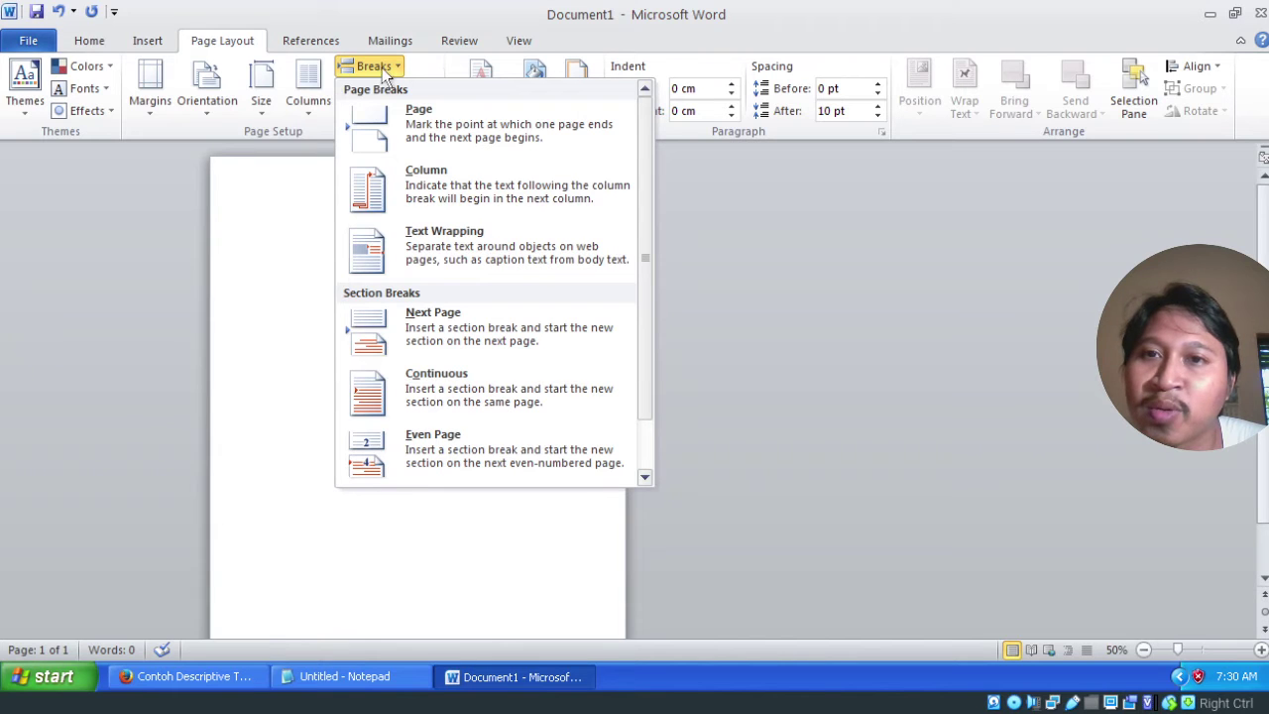
click(386, 79)
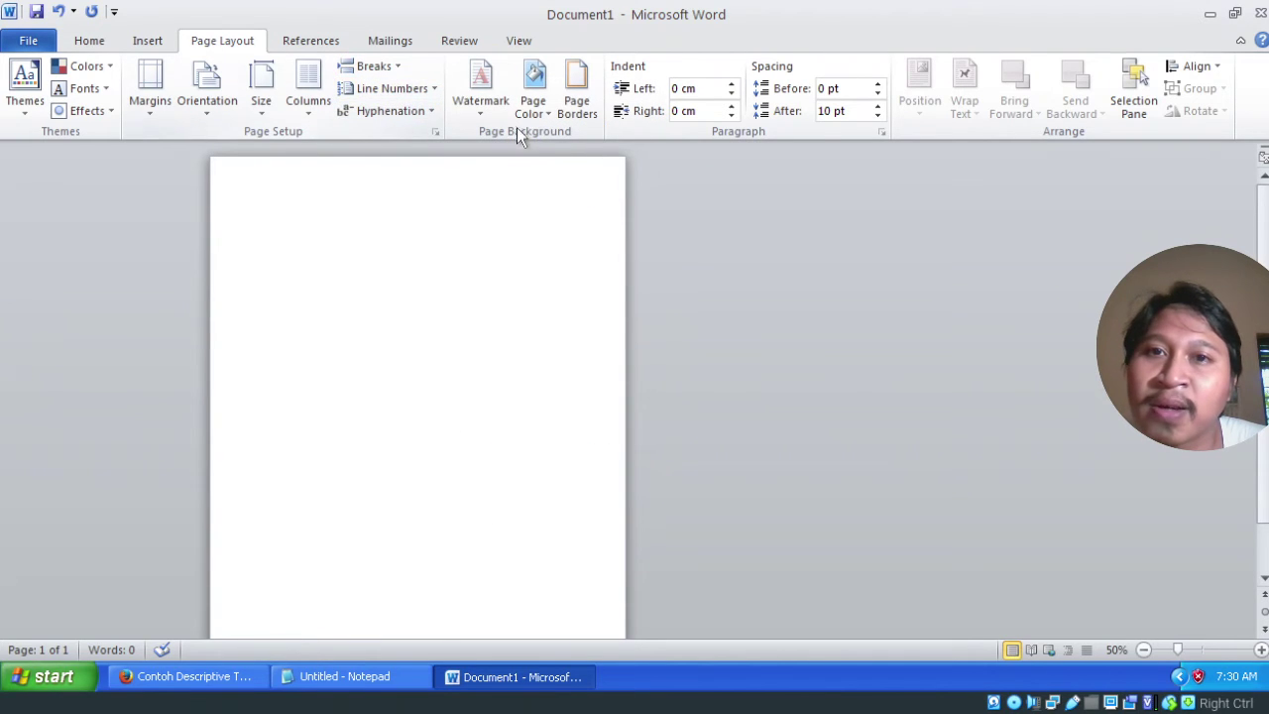
Step: Preview watermarks, turn the page blue then back to white, and open Page Borders
click(481, 116)
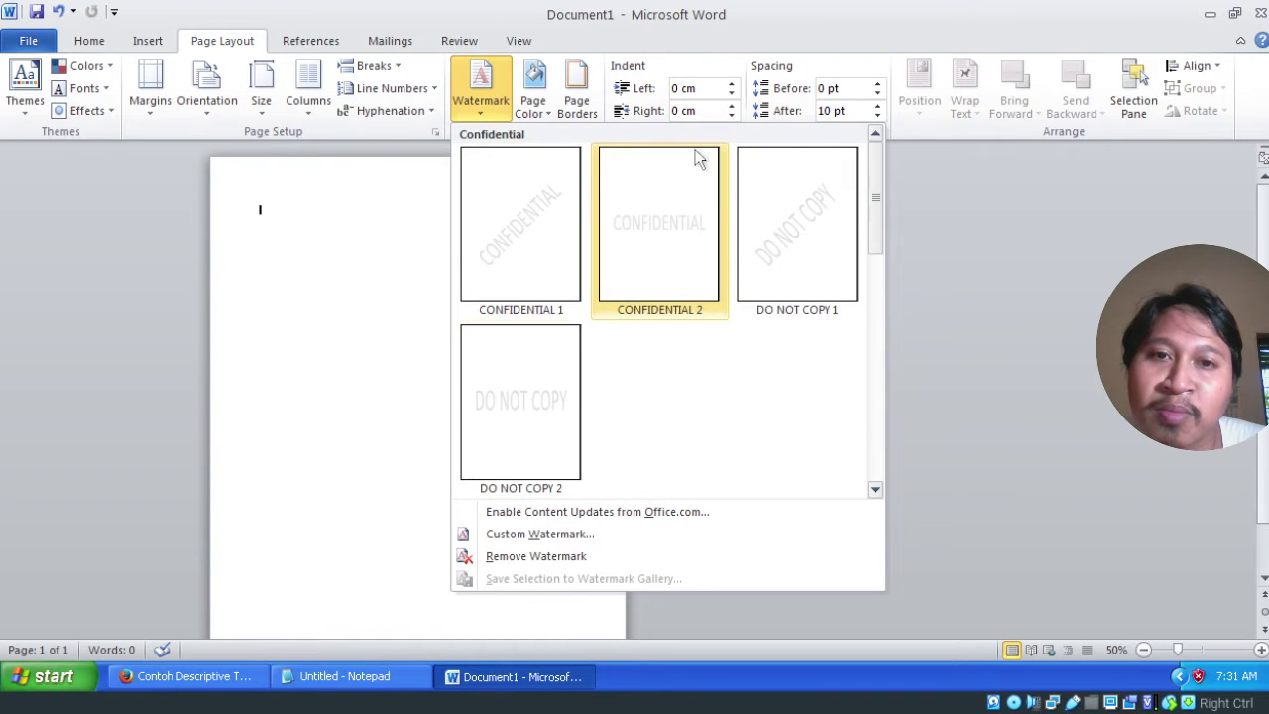
click(382, 283)
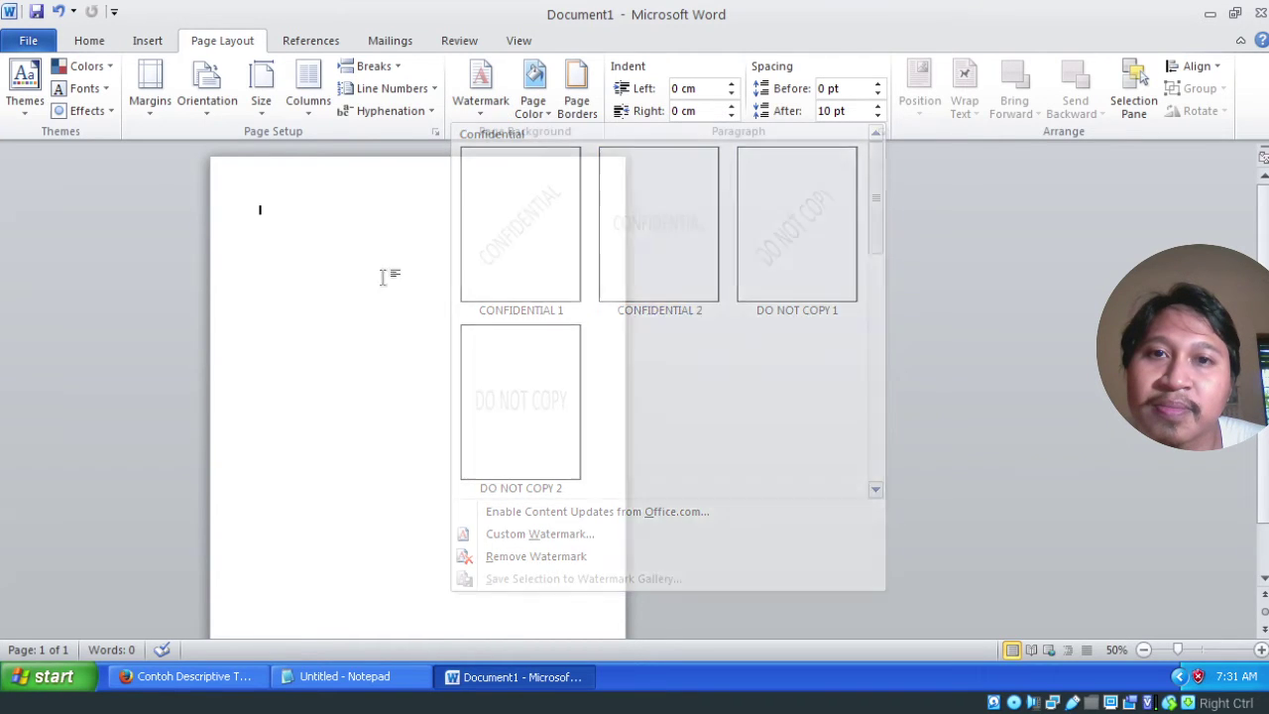
click(536, 115)
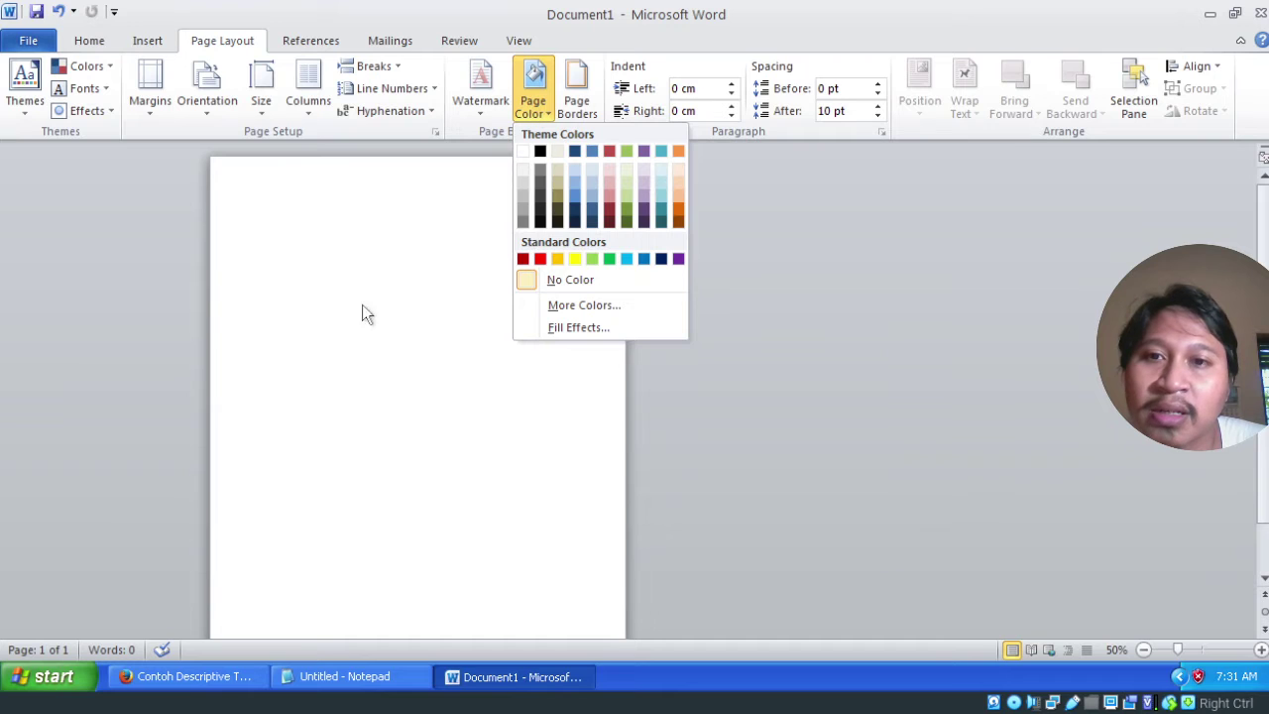
click(575, 197)
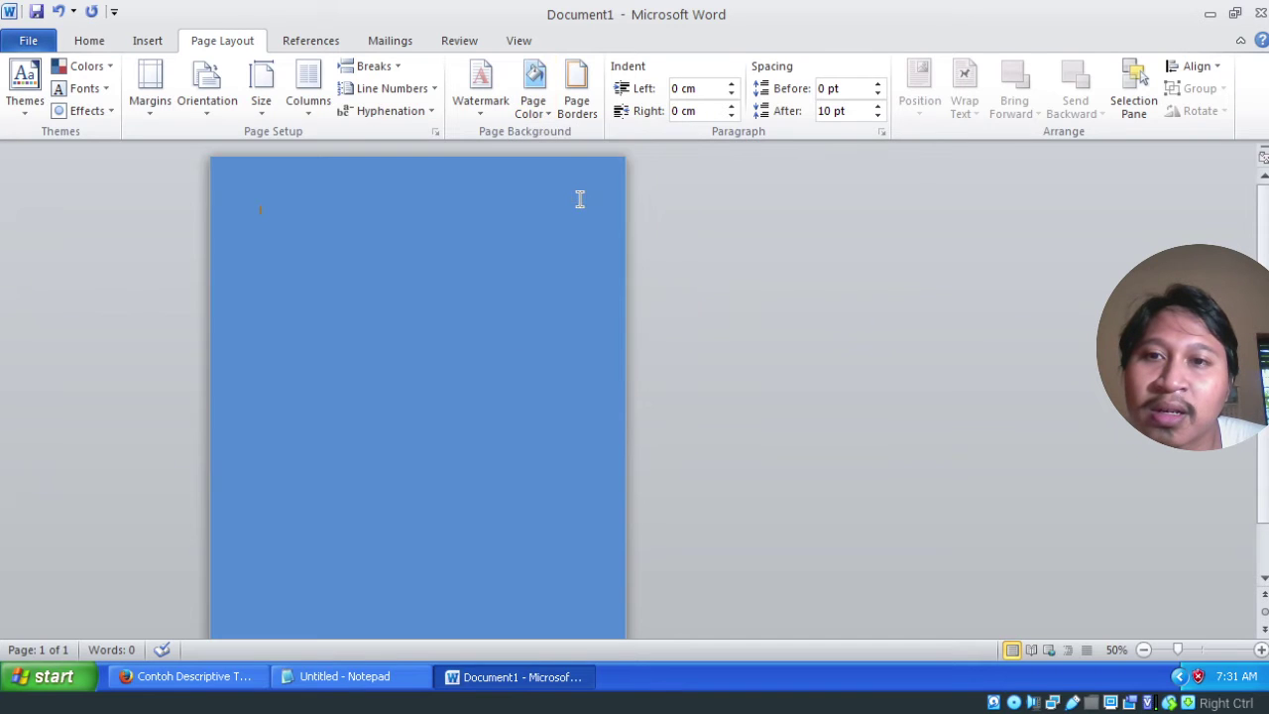
click(534, 107)
click(530, 151)
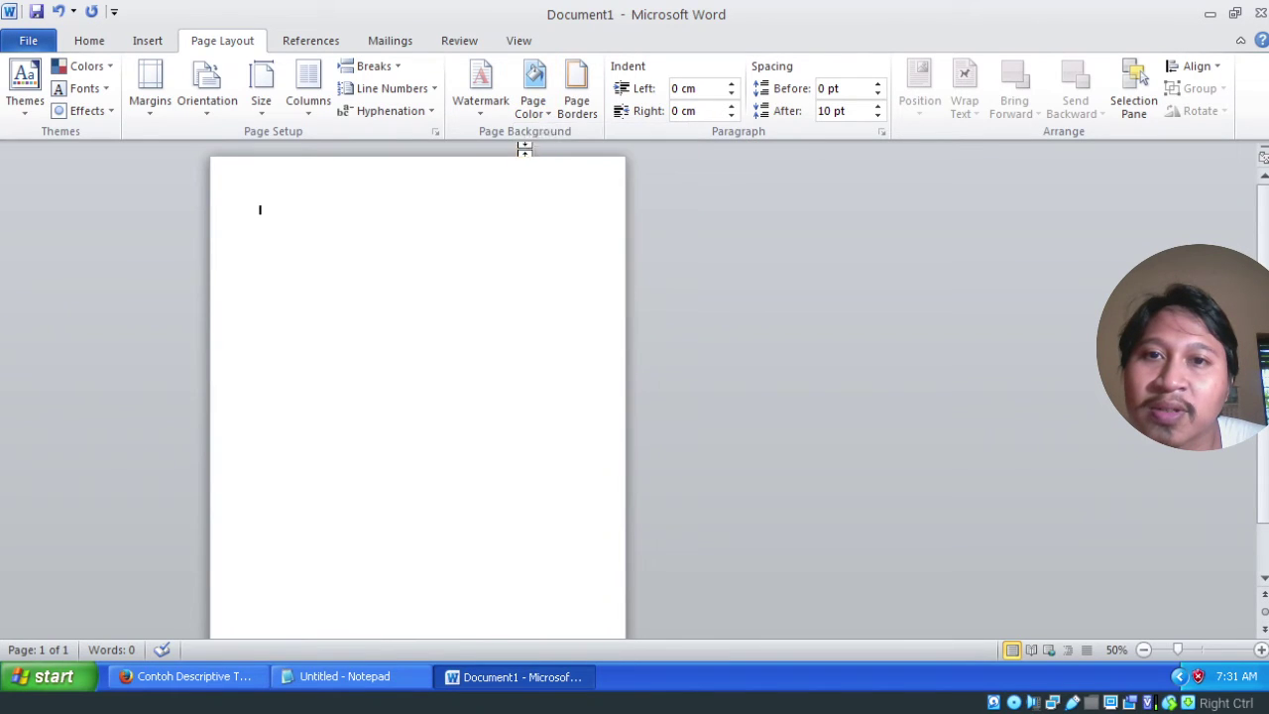
click(581, 101)
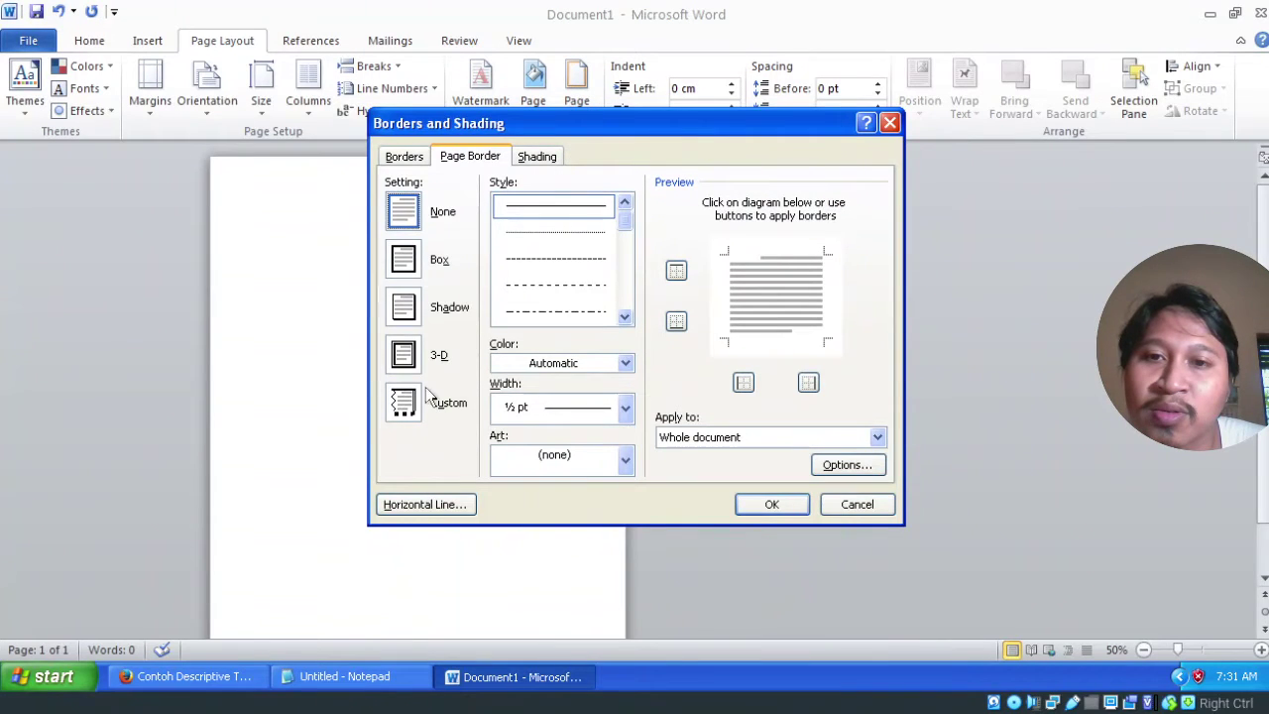
Step: Apply a Box page border and switch the page margins to the Moderate preset
click(414, 266)
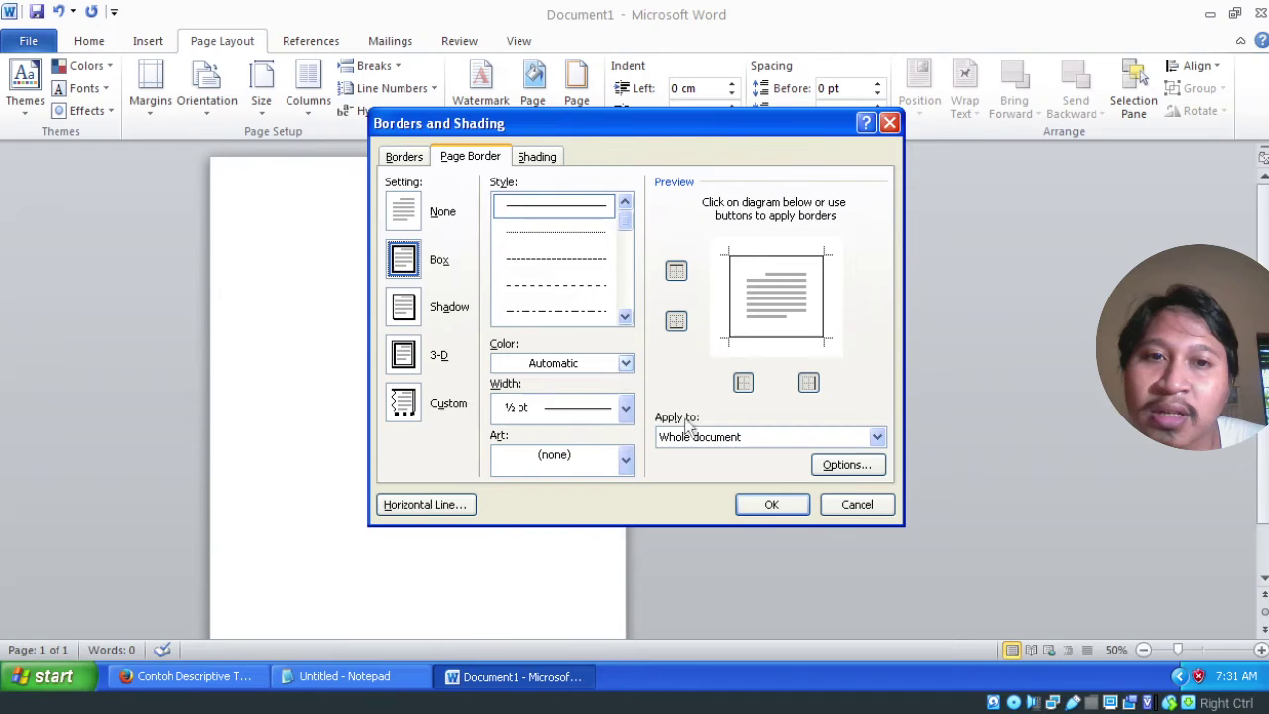
click(761, 508)
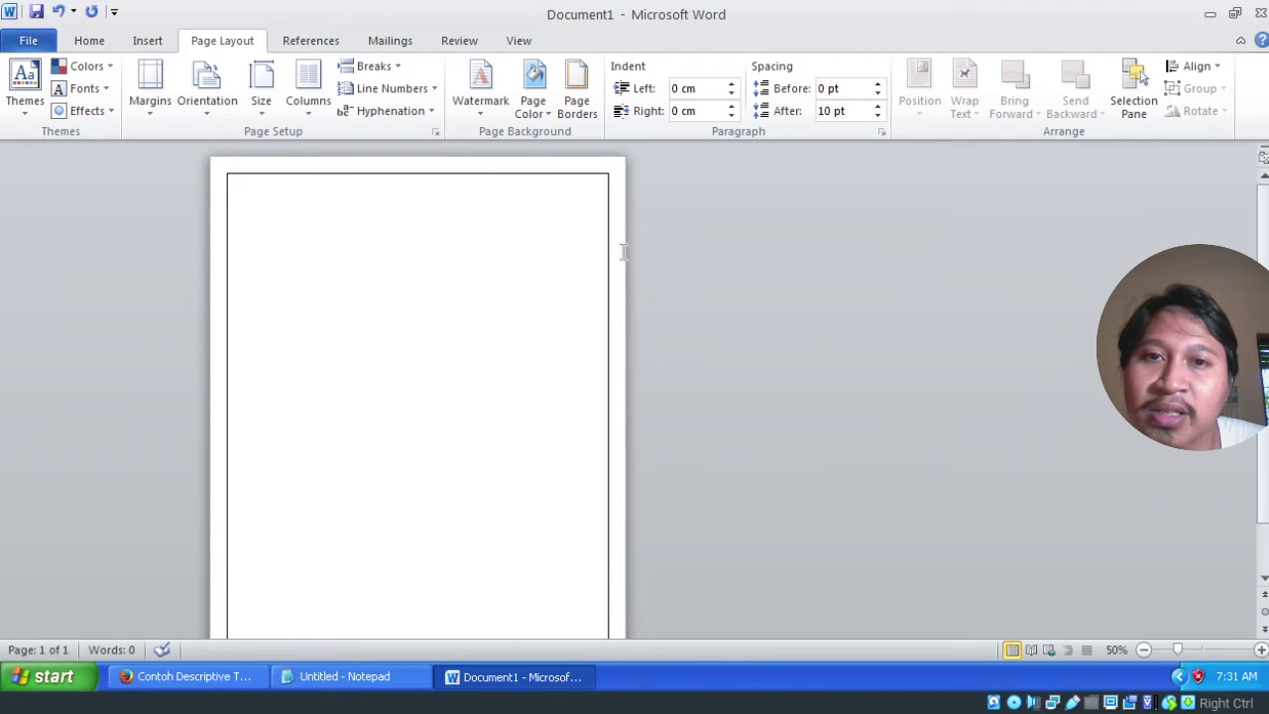
click(149, 104)
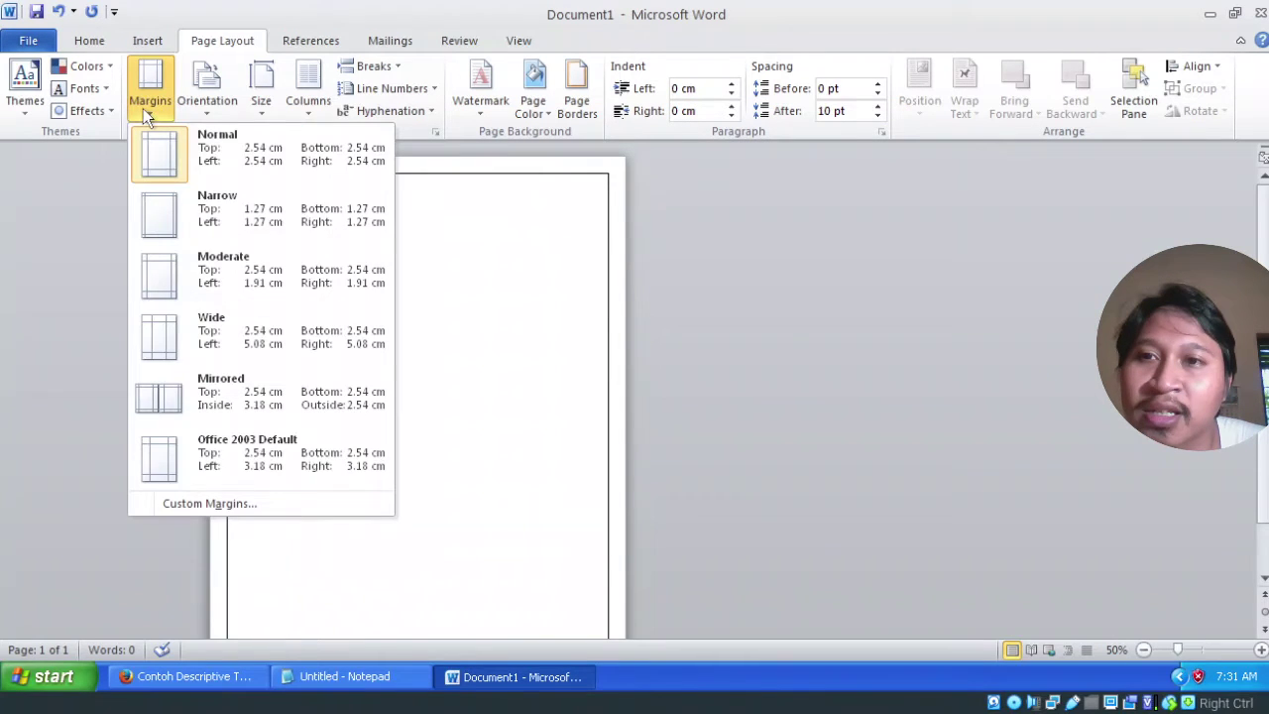
click(230, 271)
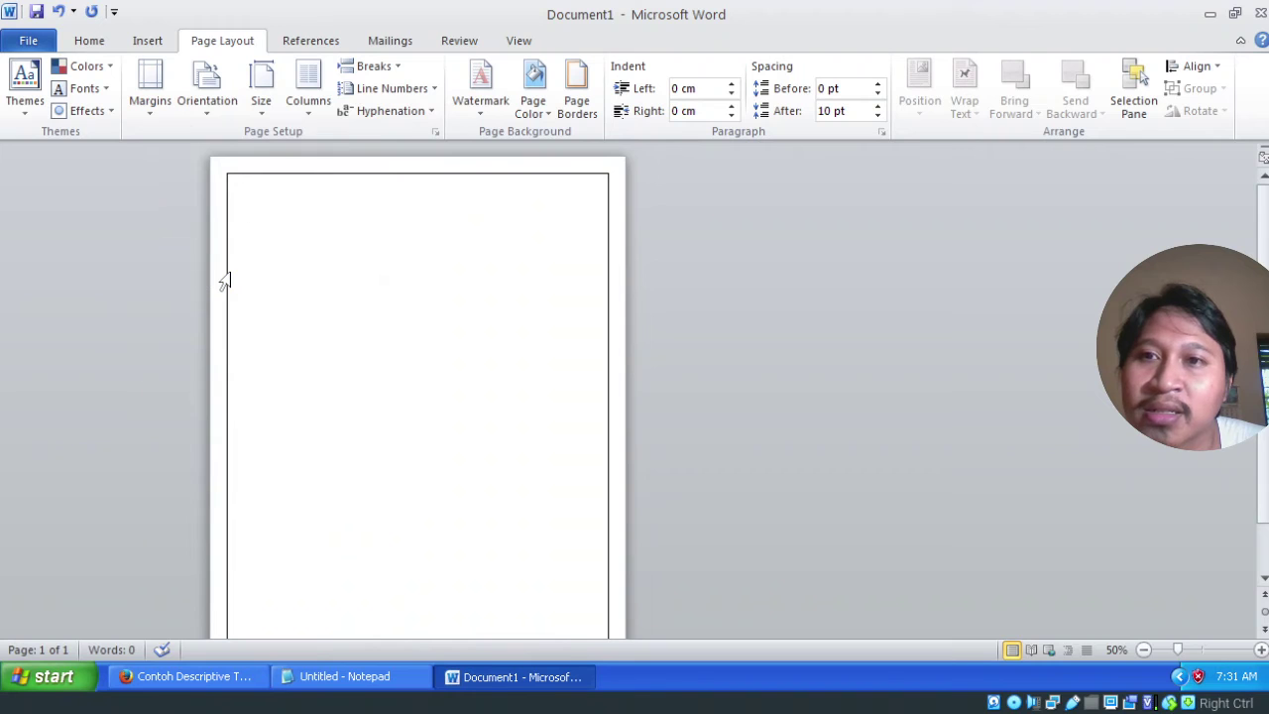
click(579, 109)
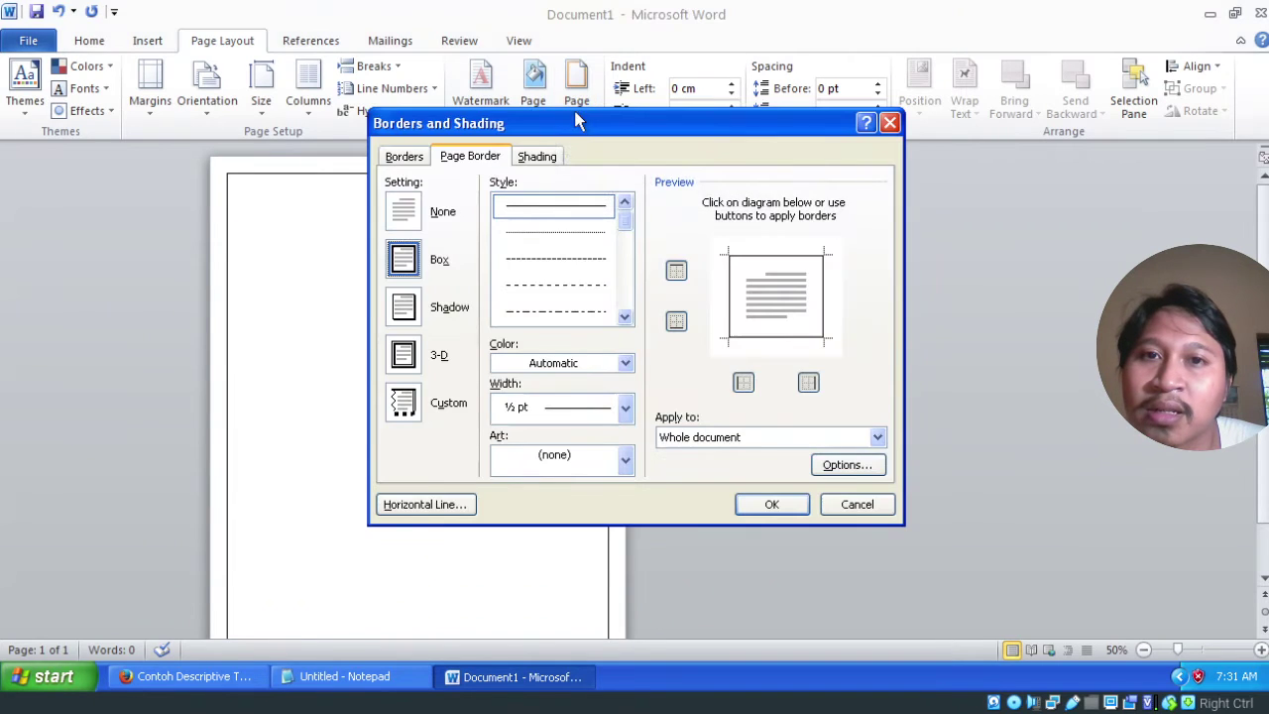
click(760, 504)
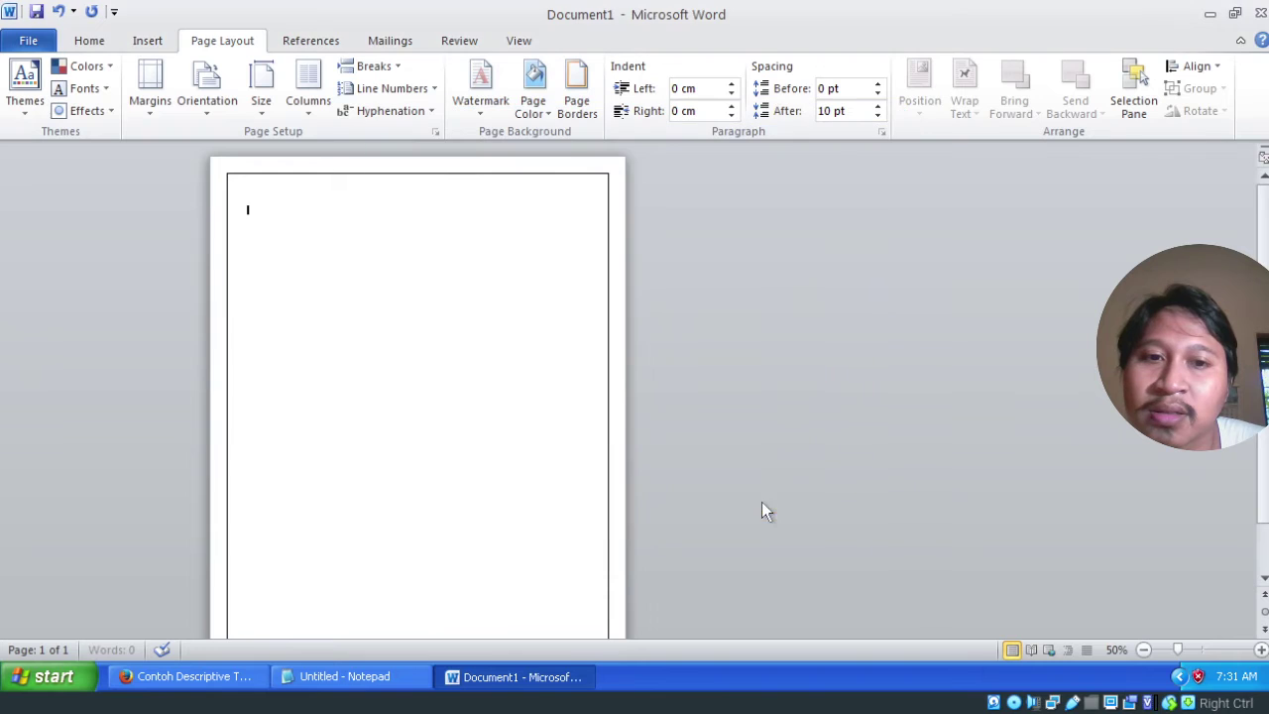
Step: Reset the margins to Normal and remove the page border again
click(146, 101)
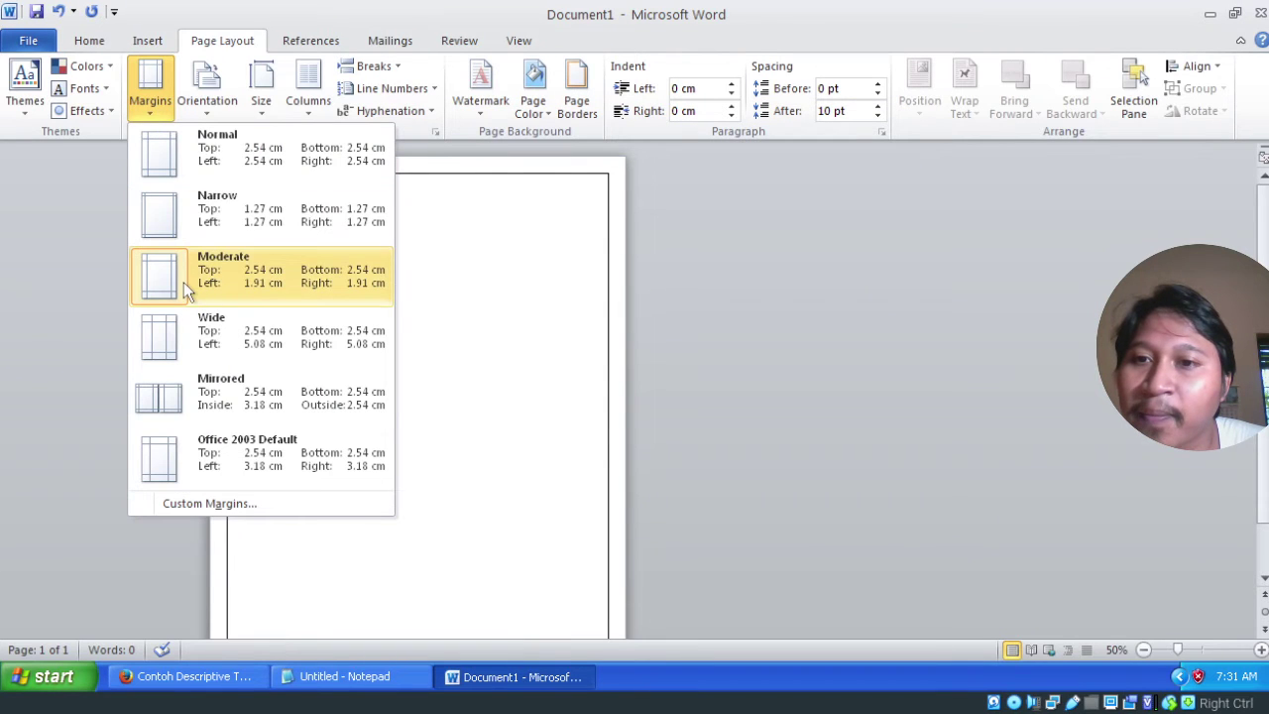
click(245, 139)
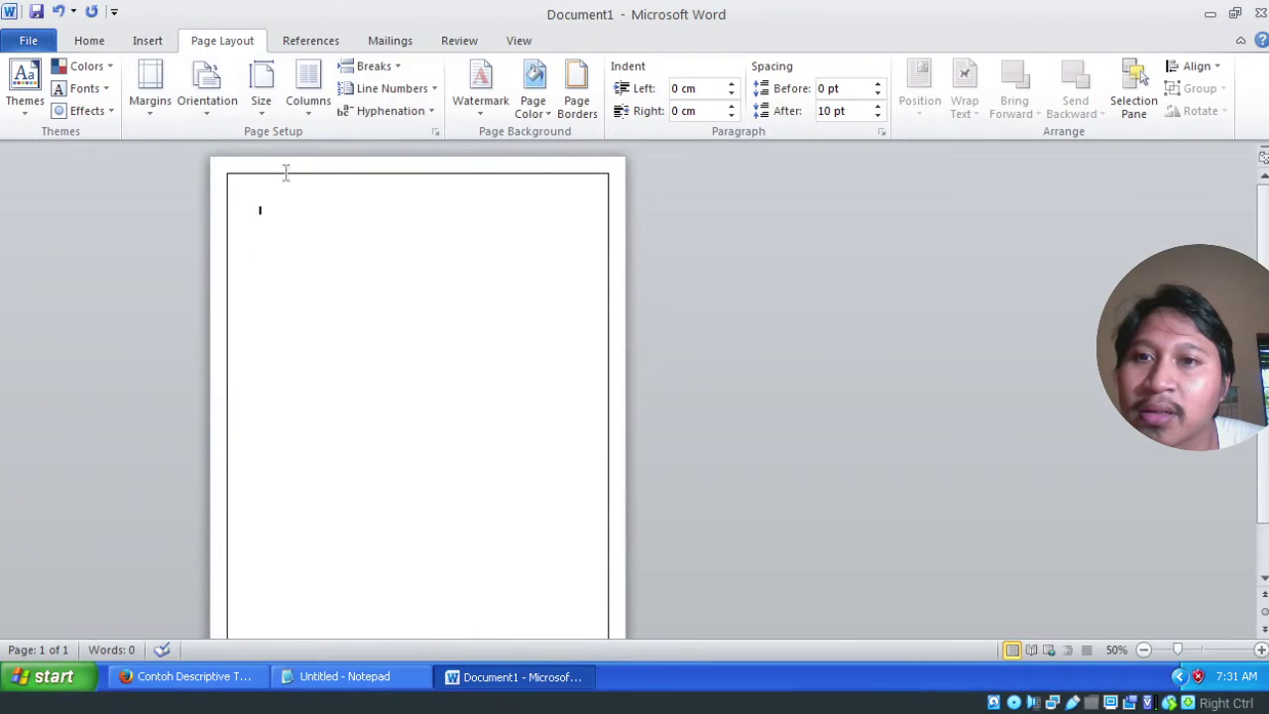
click(577, 99)
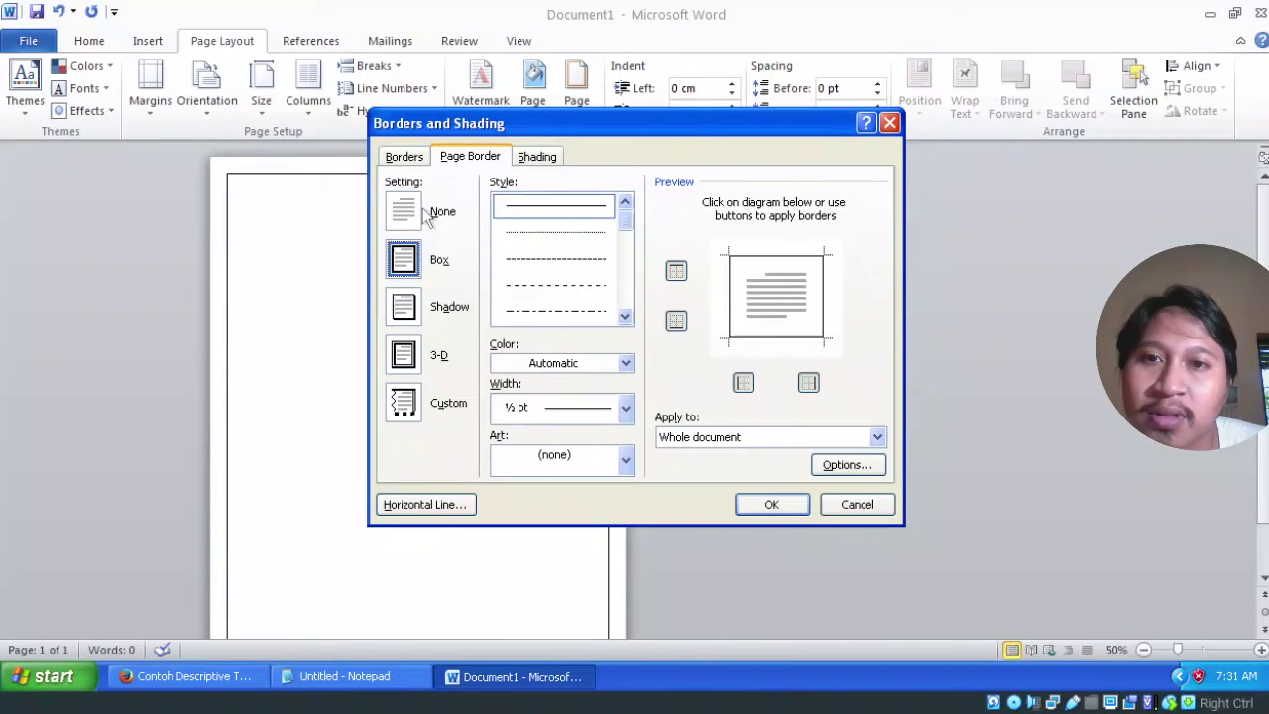
click(397, 220)
click(753, 503)
click(537, 111)
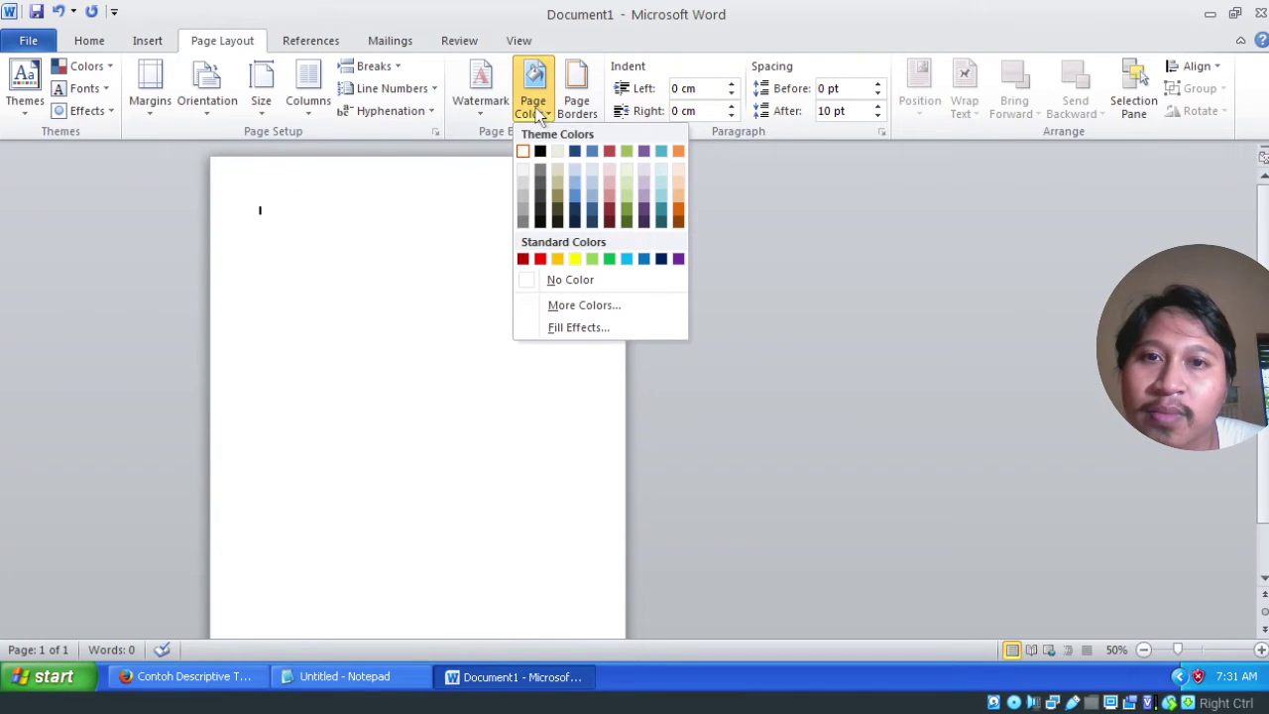
click(577, 99)
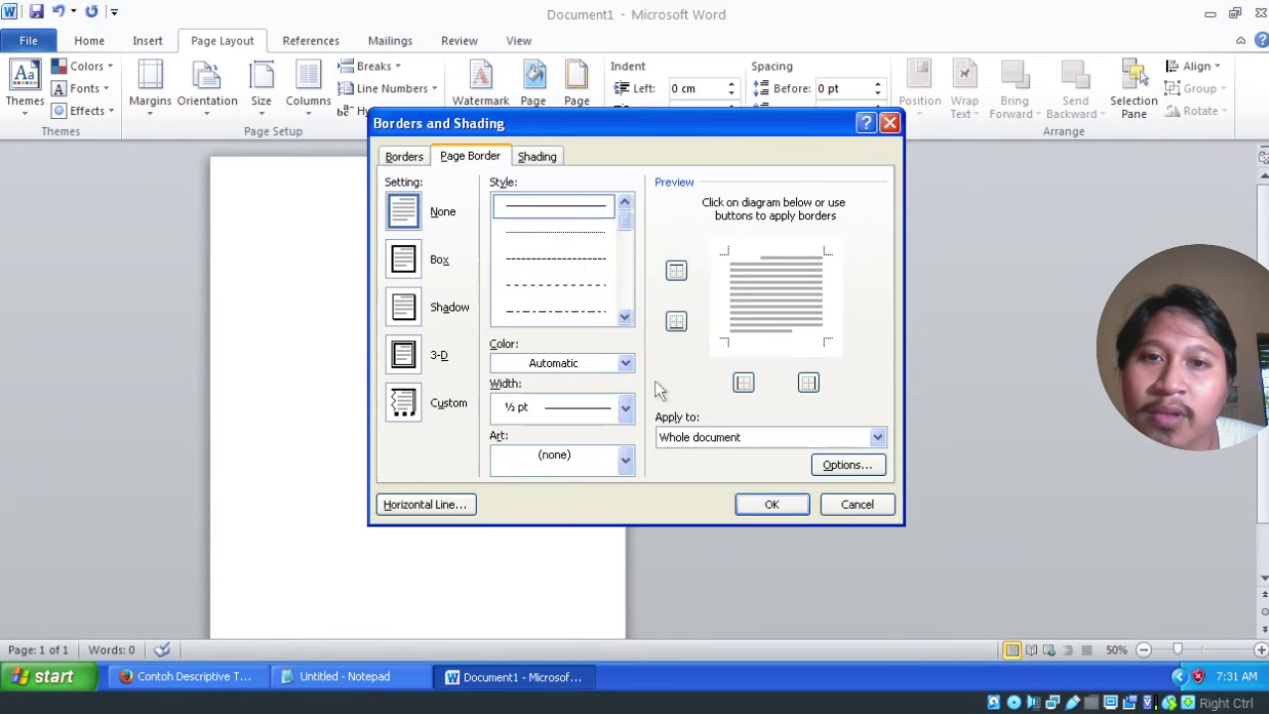
click(755, 502)
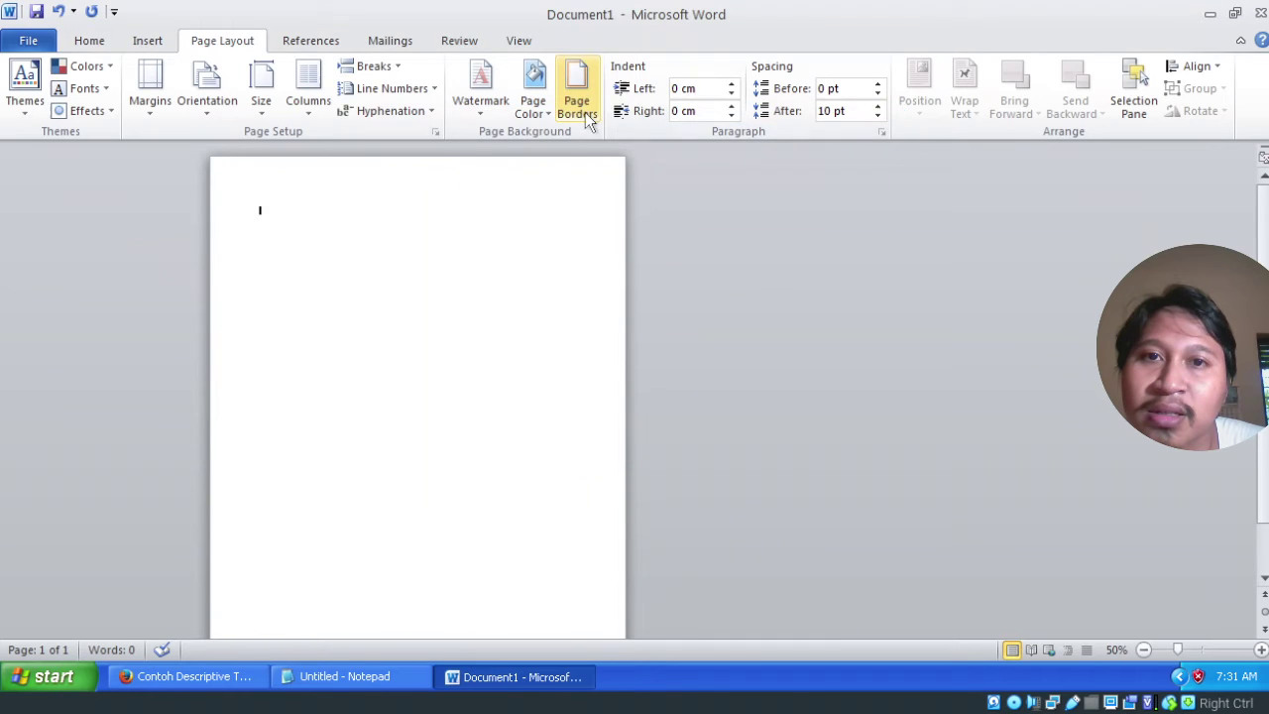
Step: Reapply a solid single-line Box border around the whole page
click(577, 99)
click(575, 211)
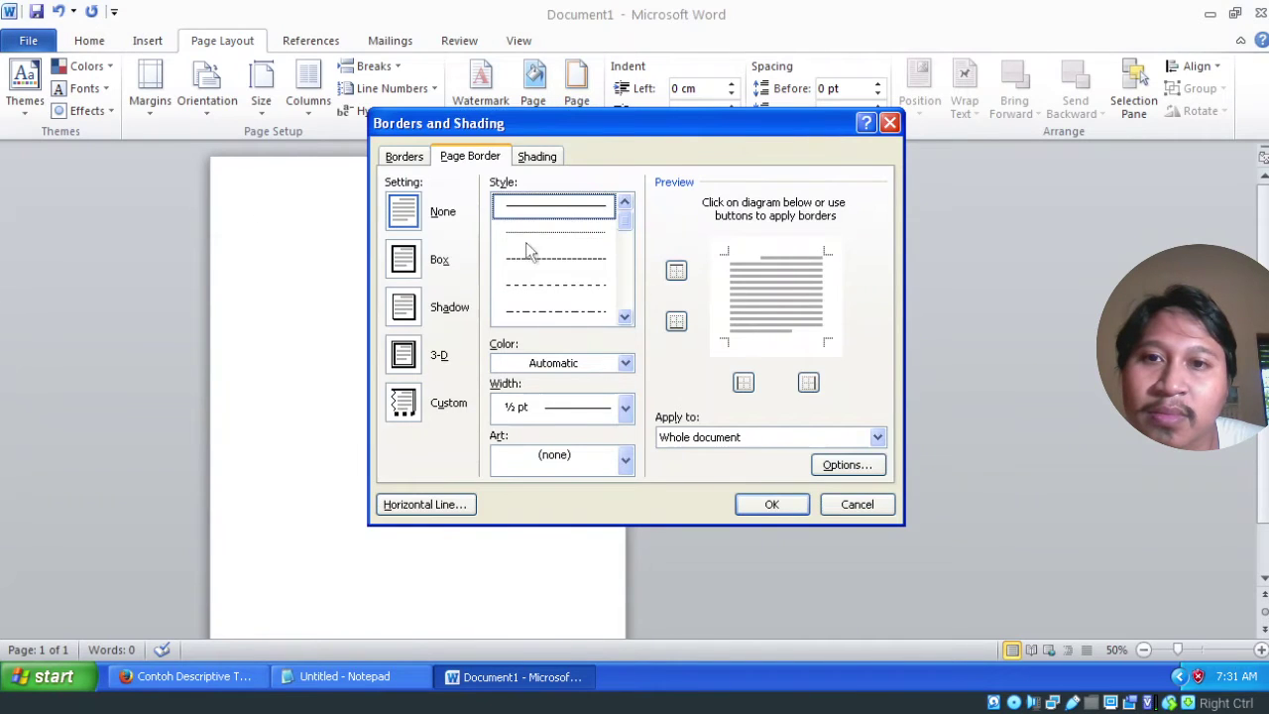
click(417, 268)
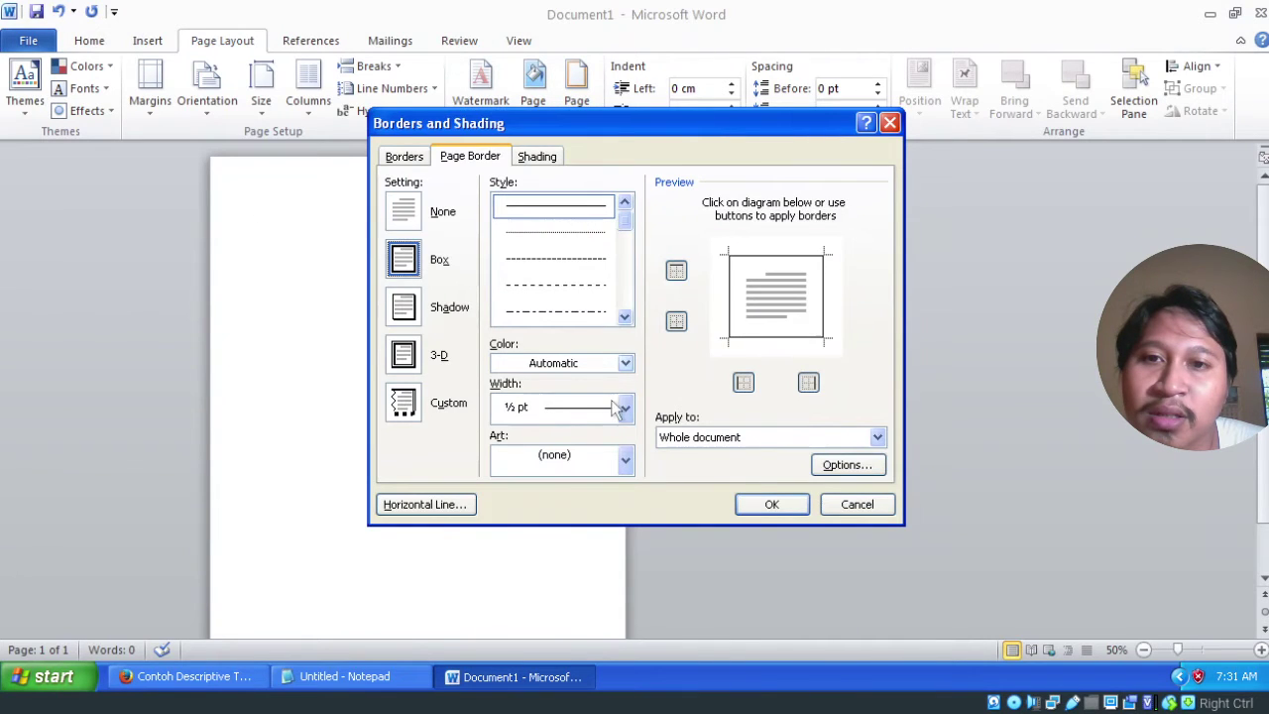
click(773, 504)
scroll(405, 288, down, 1)
scroll(405, 287, up, 1)
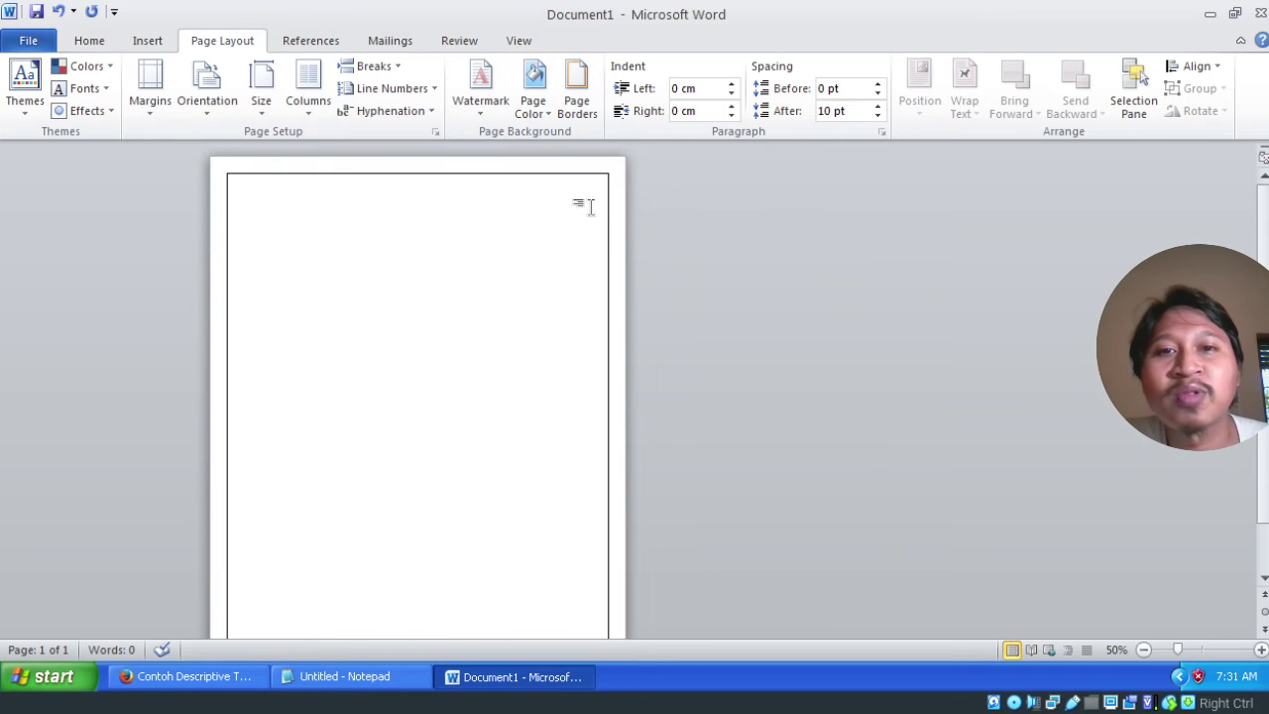
Step: Browse the References, Home, Mailings and Page Layout tabs, finishing on the Review tab
click(318, 47)
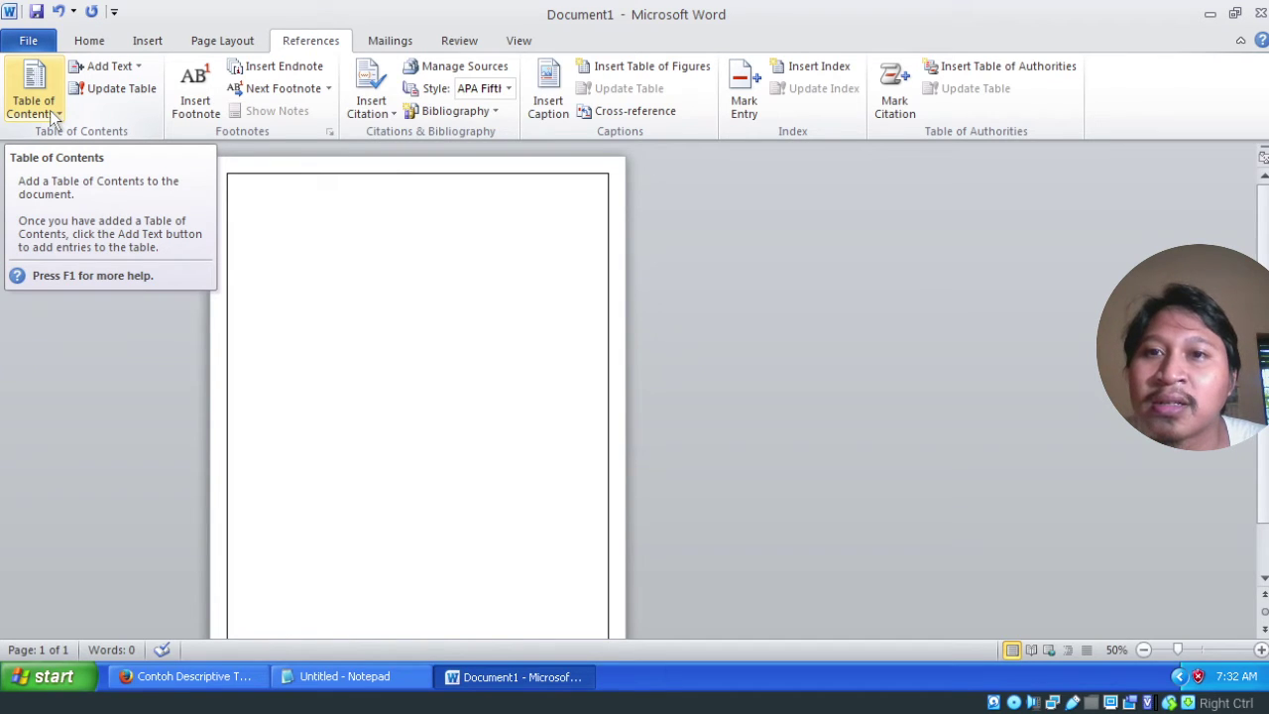
click(89, 41)
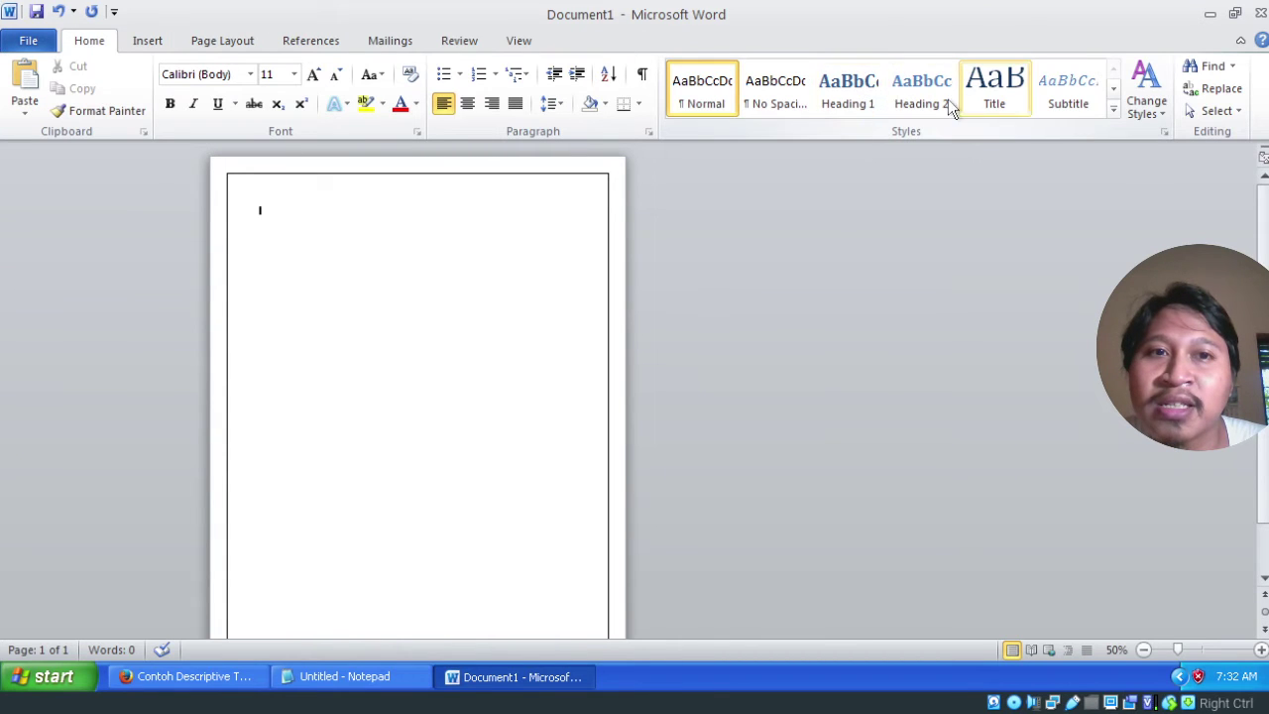
click(315, 44)
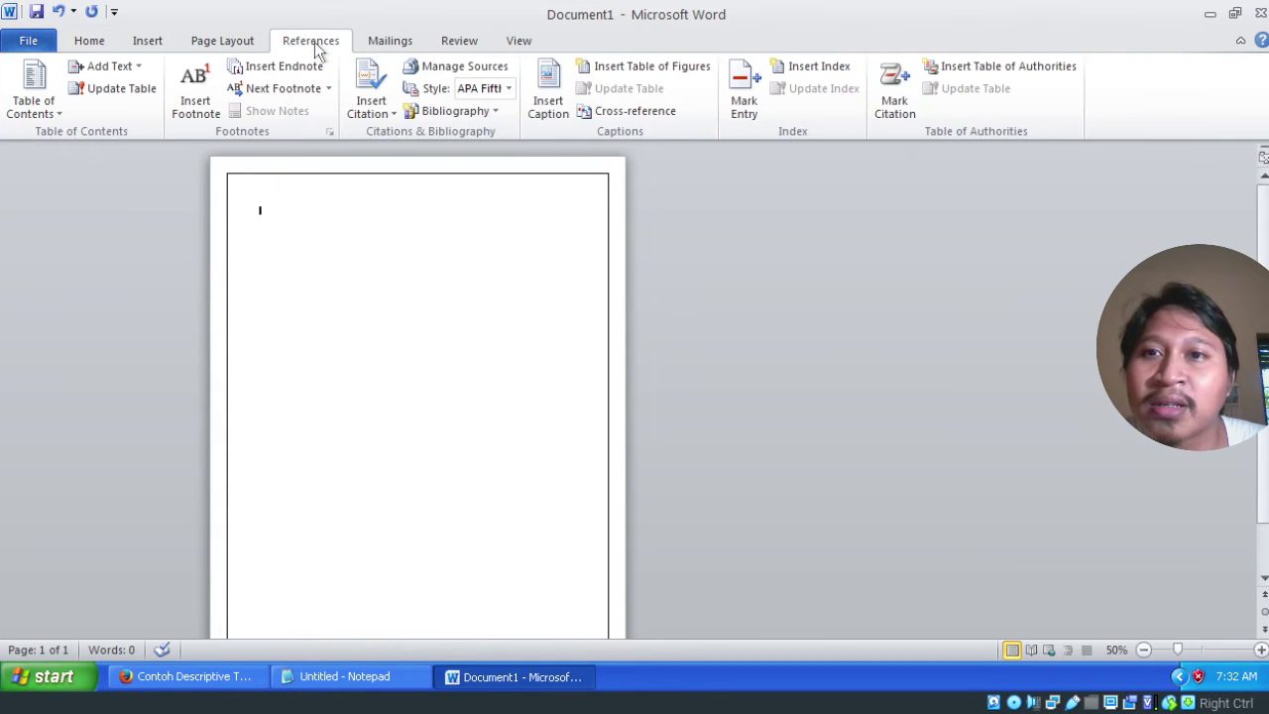
click(394, 45)
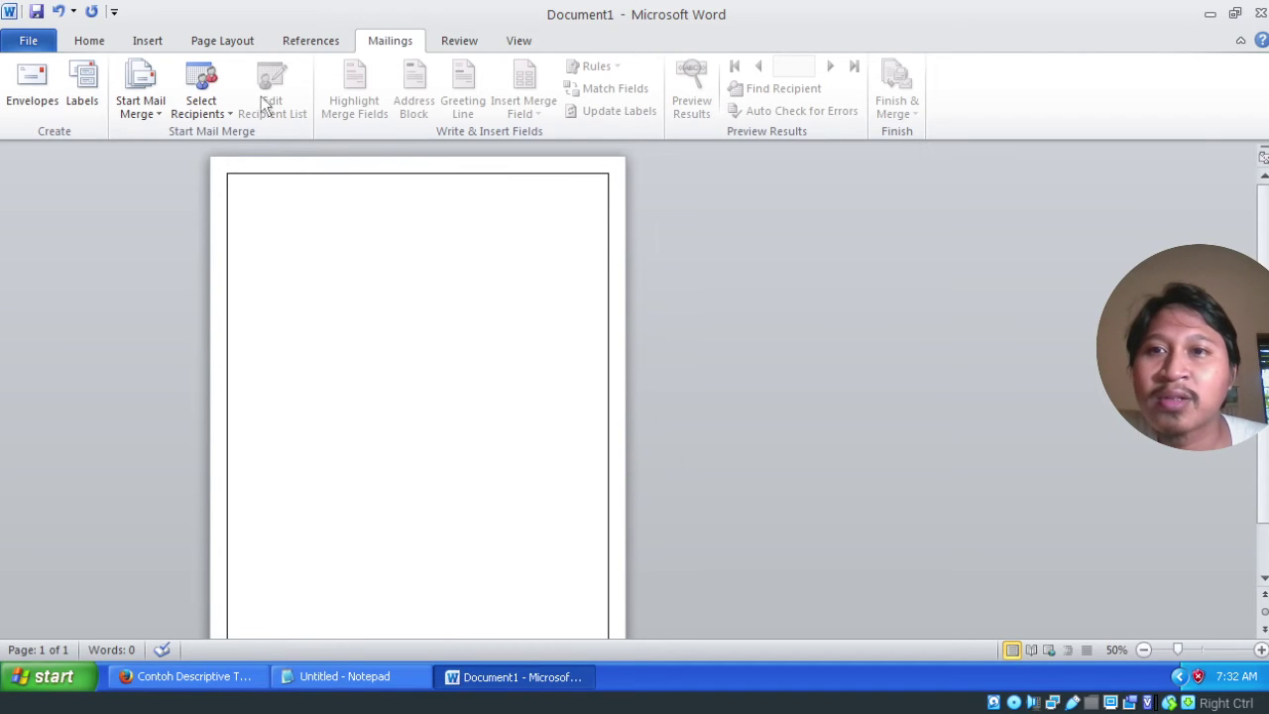
click(213, 44)
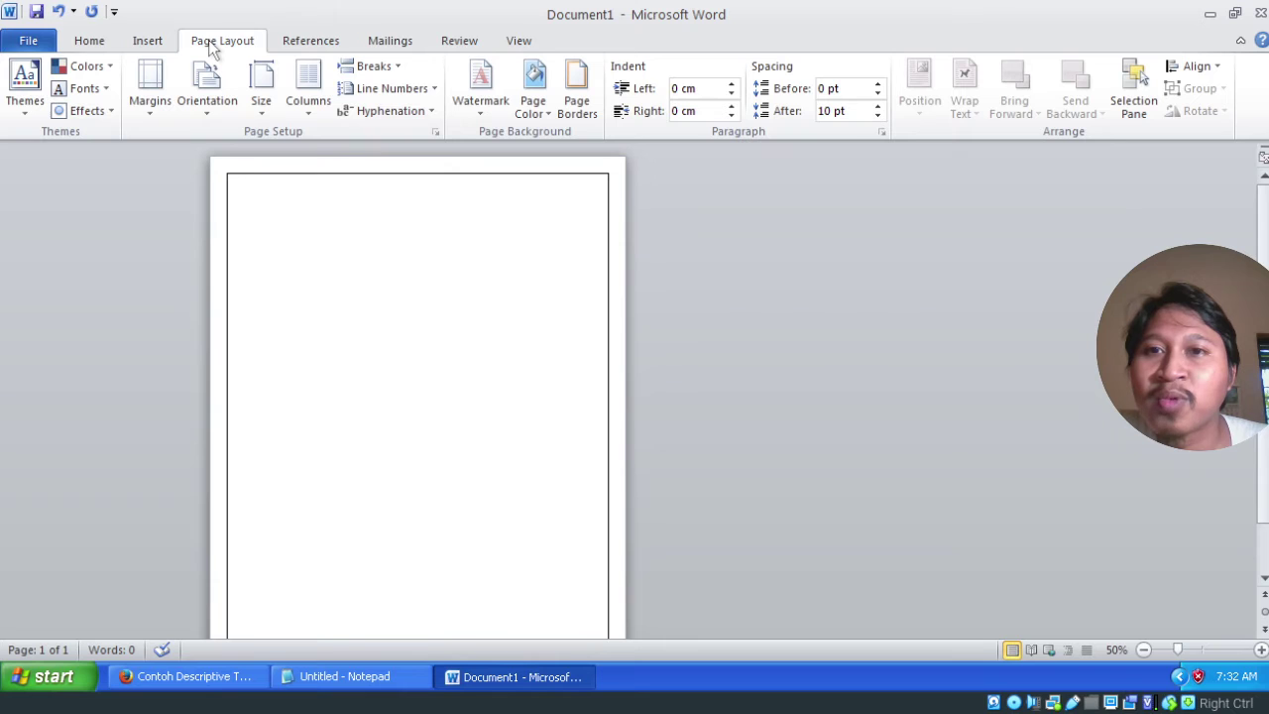
click(402, 40)
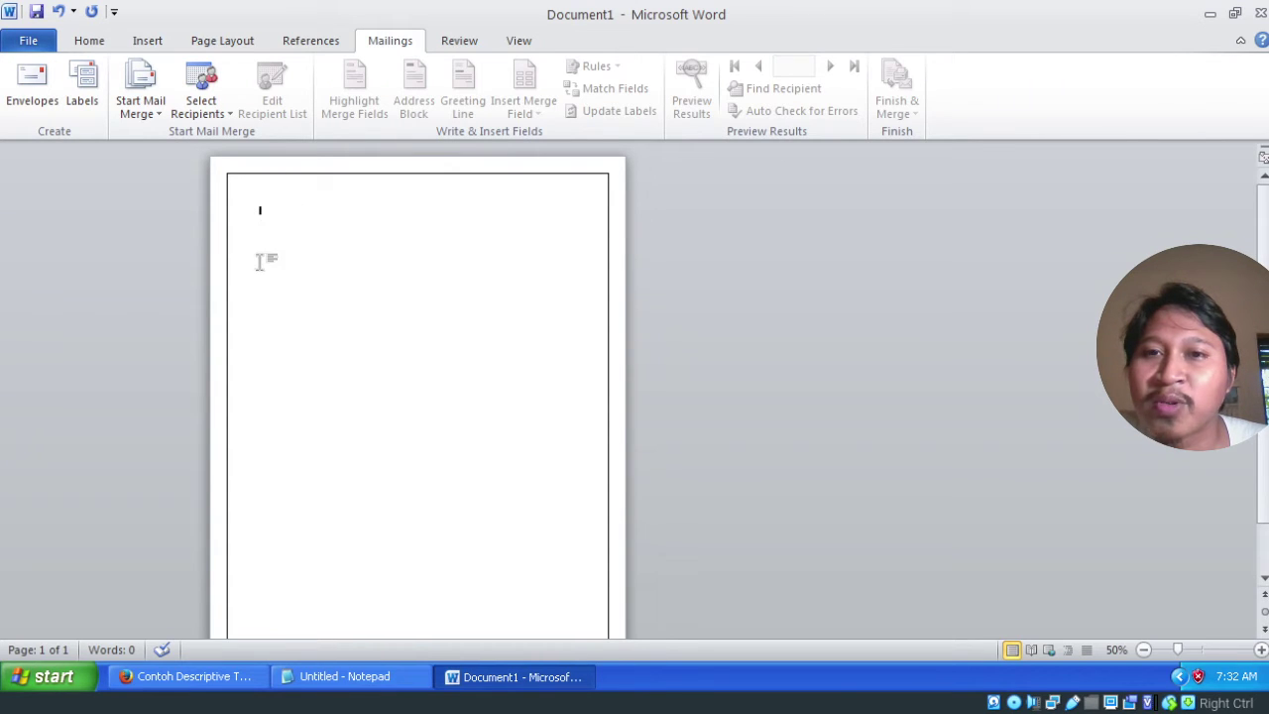
scroll(334, 452, down, 1)
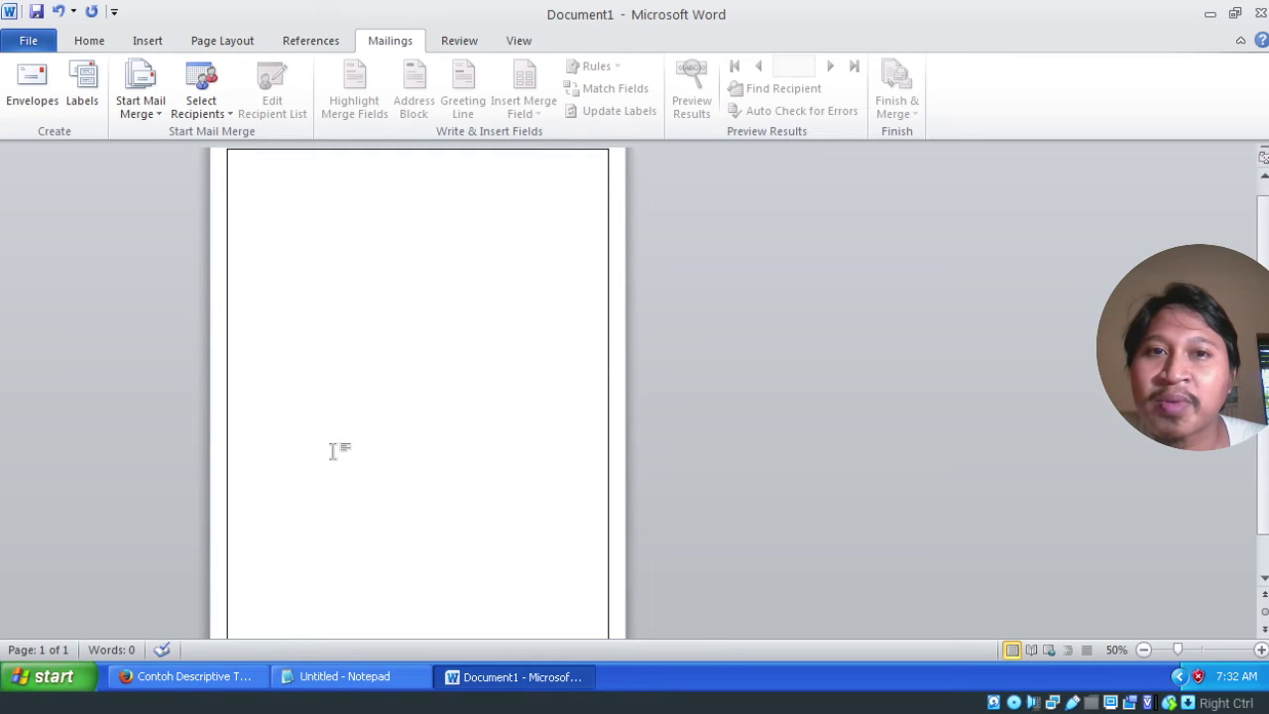
scroll(334, 451, up, 1)
scroll(335, 451, down, 1)
scroll(334, 451, up, 1)
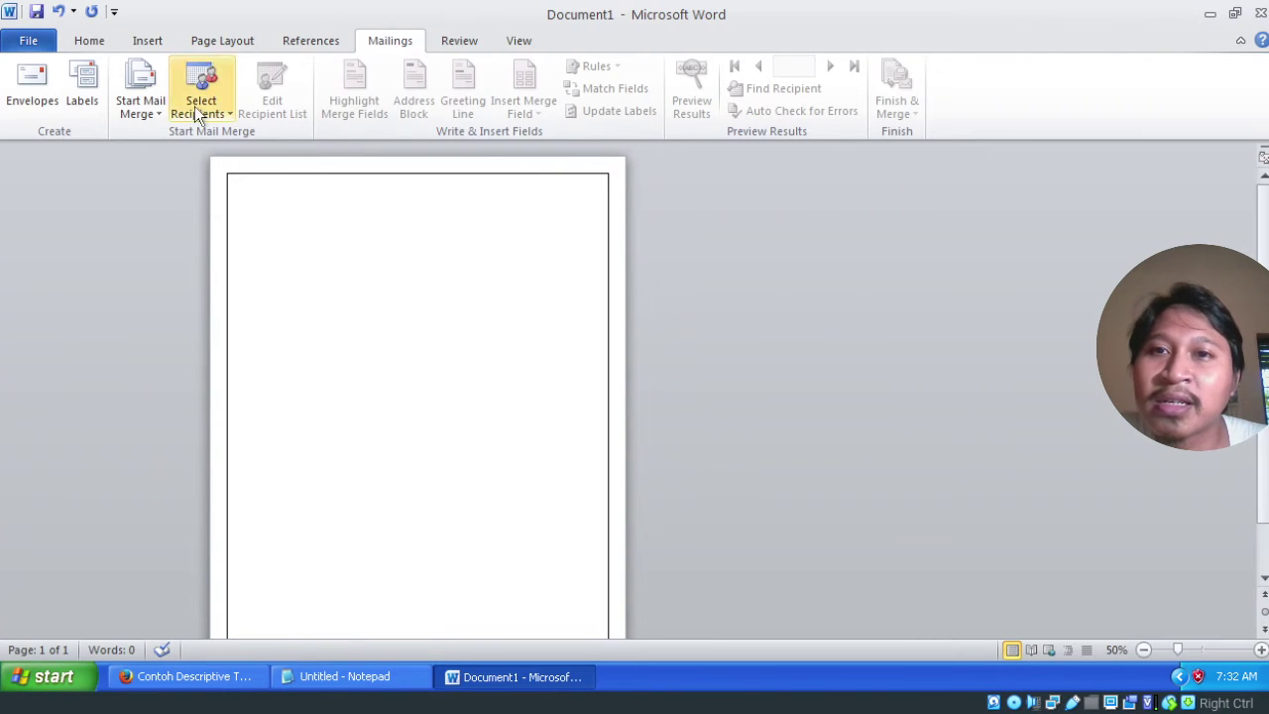
click(464, 45)
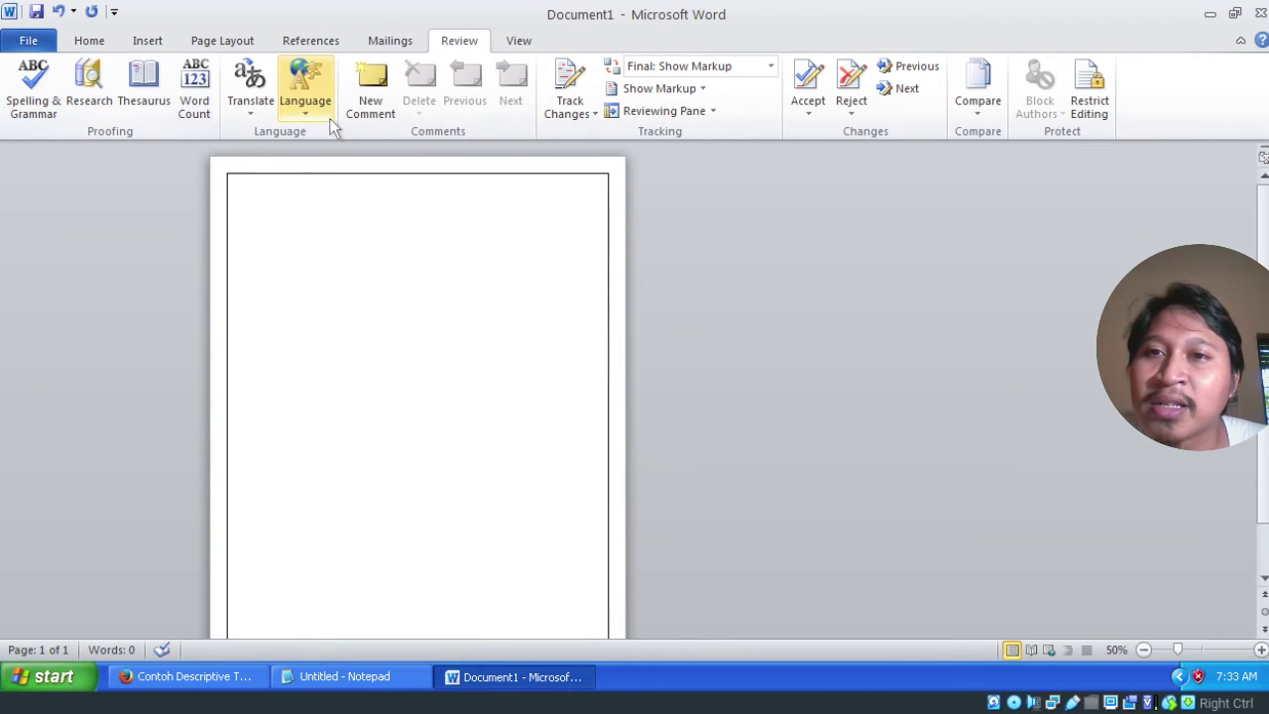
Step: Turn on Track Changes after checking the Language menu, then show the View tab
click(302, 114)
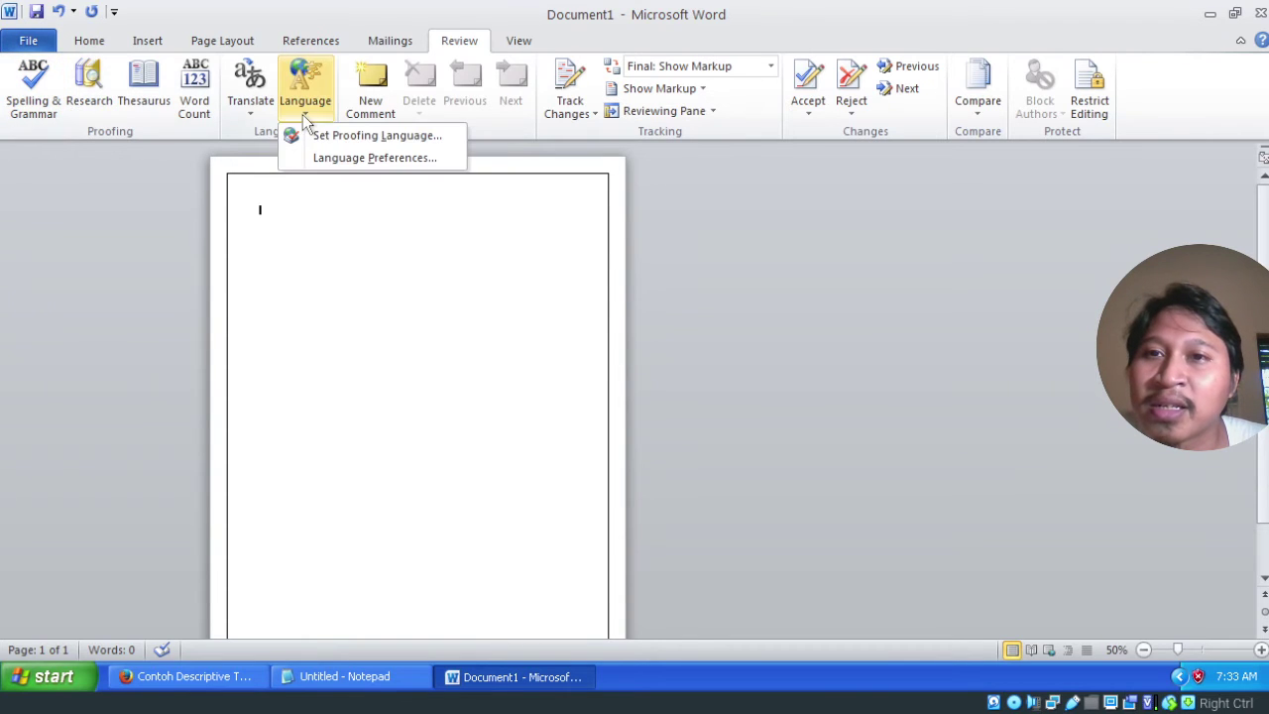
click(240, 144)
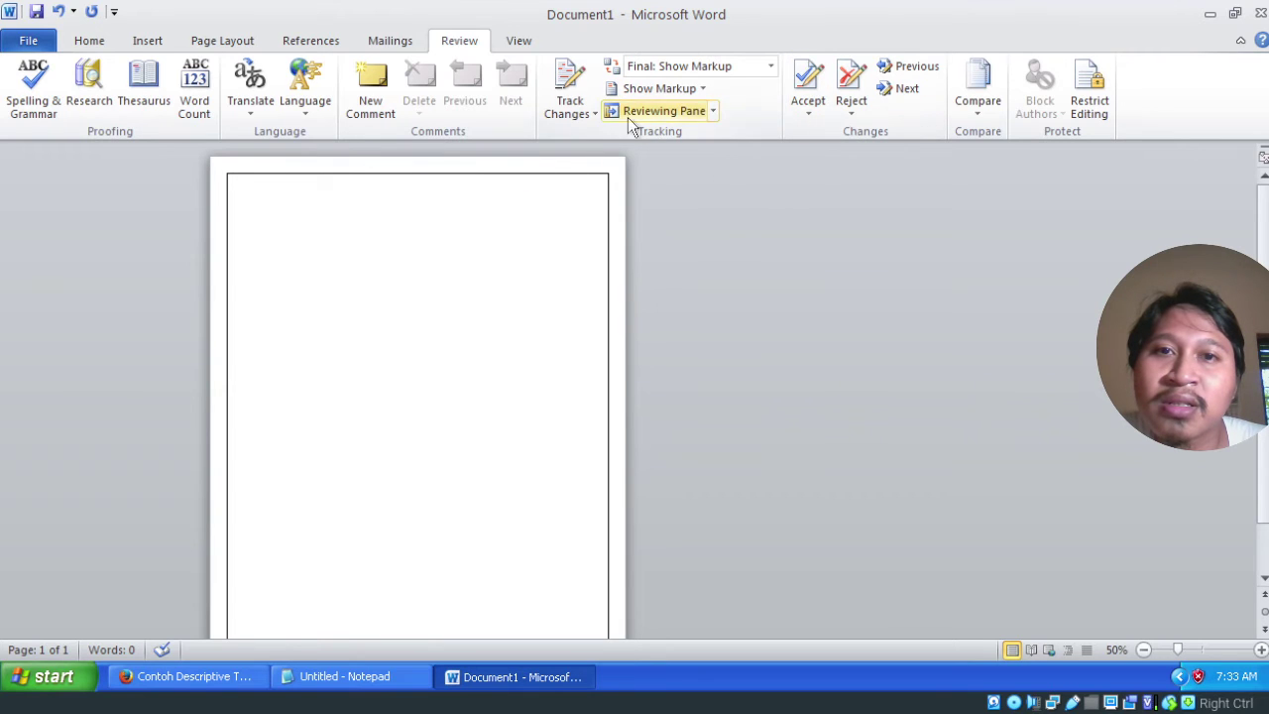
click(589, 116)
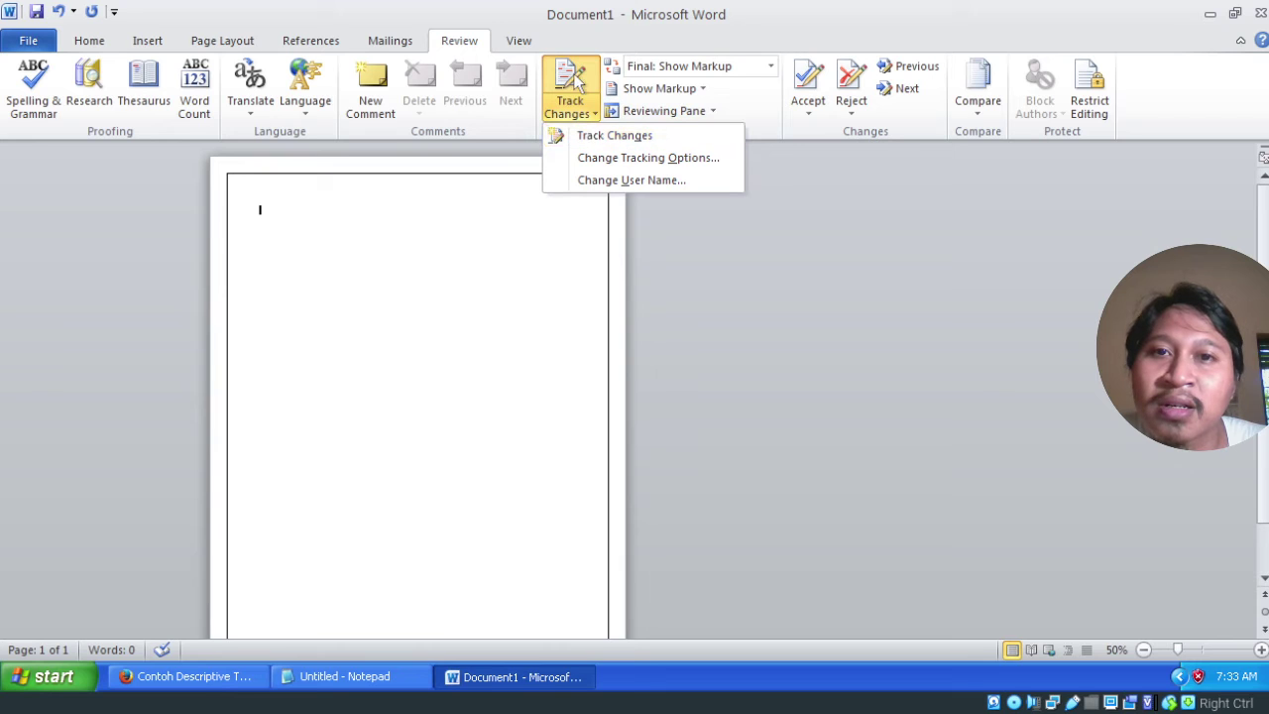
click(585, 91)
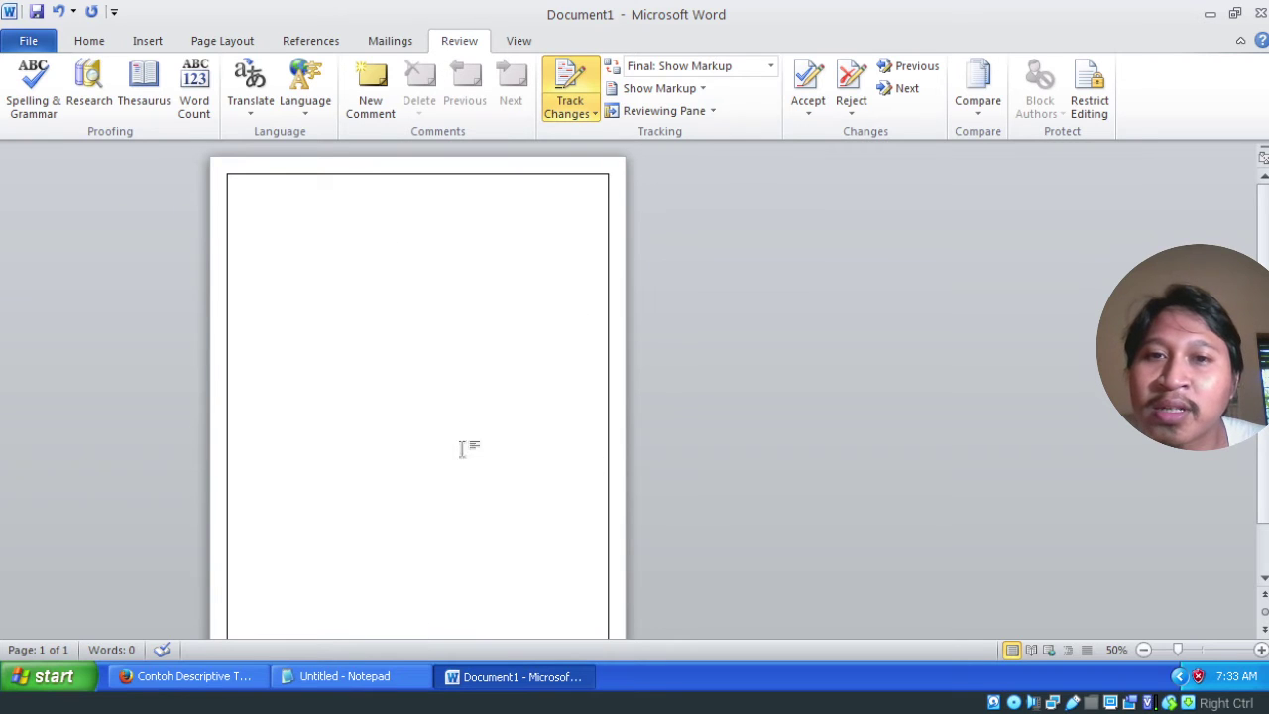
click(520, 42)
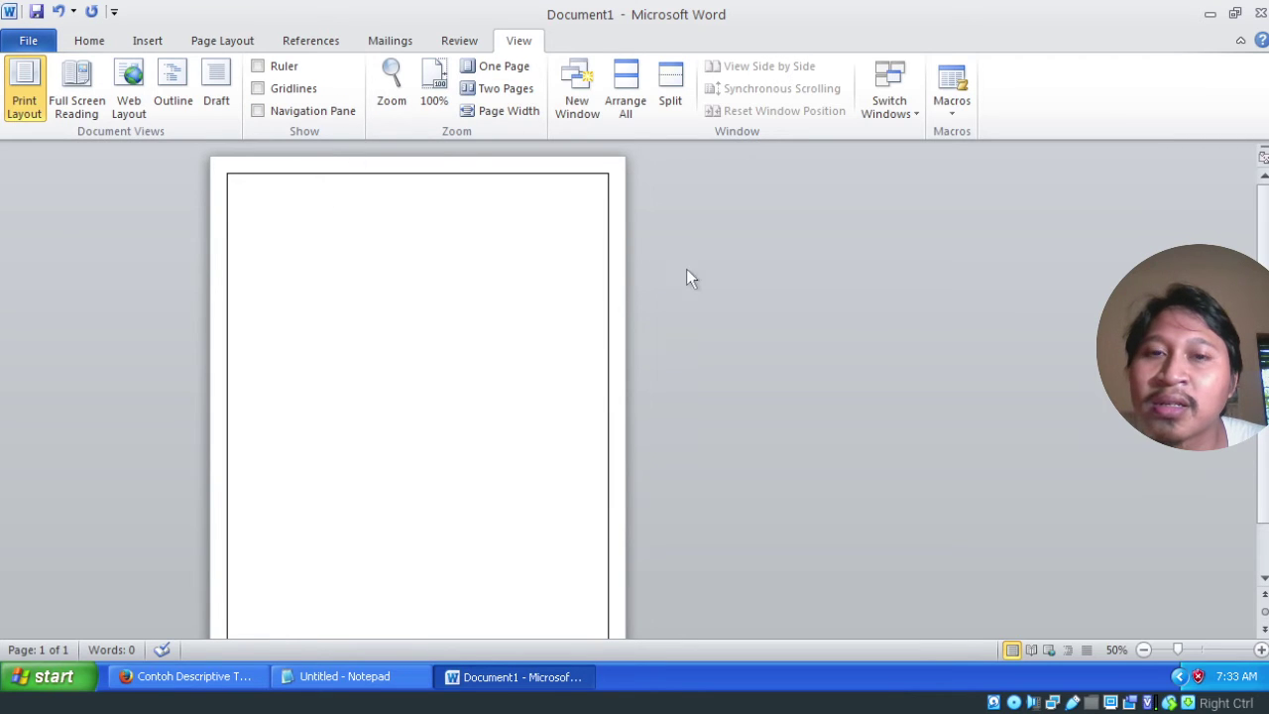
Step: Preview the page in Full Screen Reading, then zoom the page in to 80%
click(75, 100)
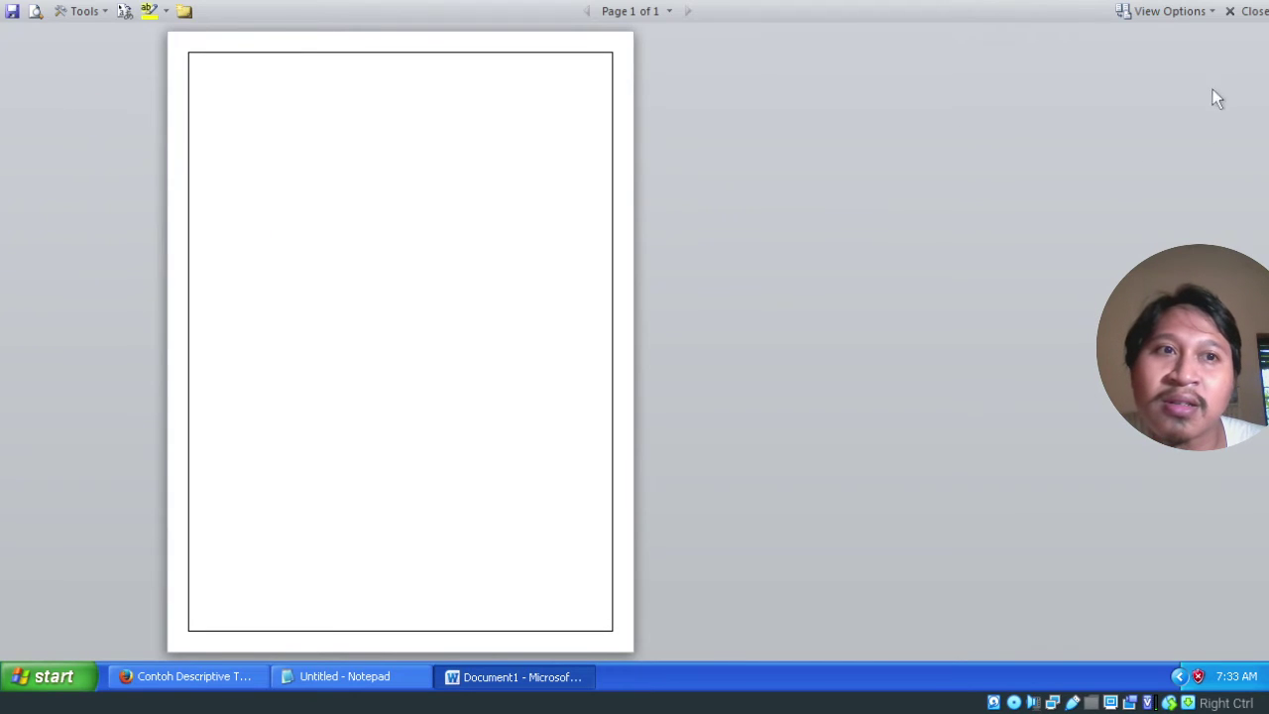
click(1247, 11)
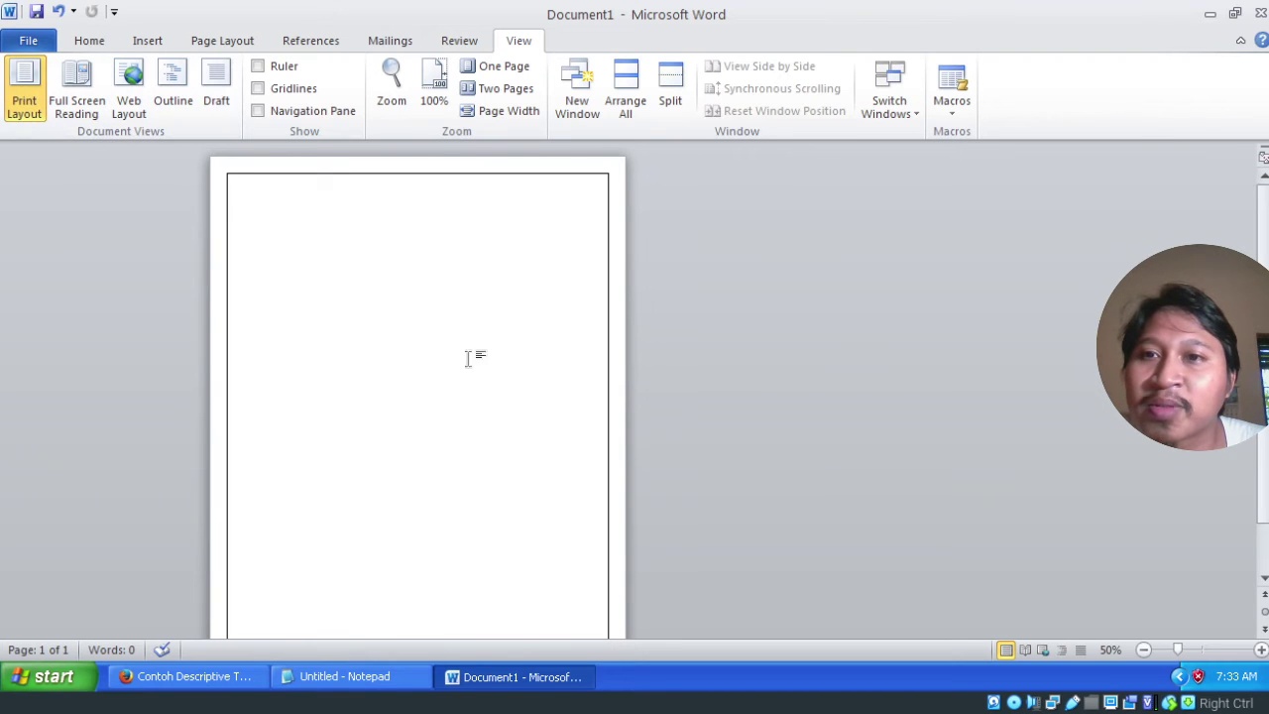
click(1261, 649)
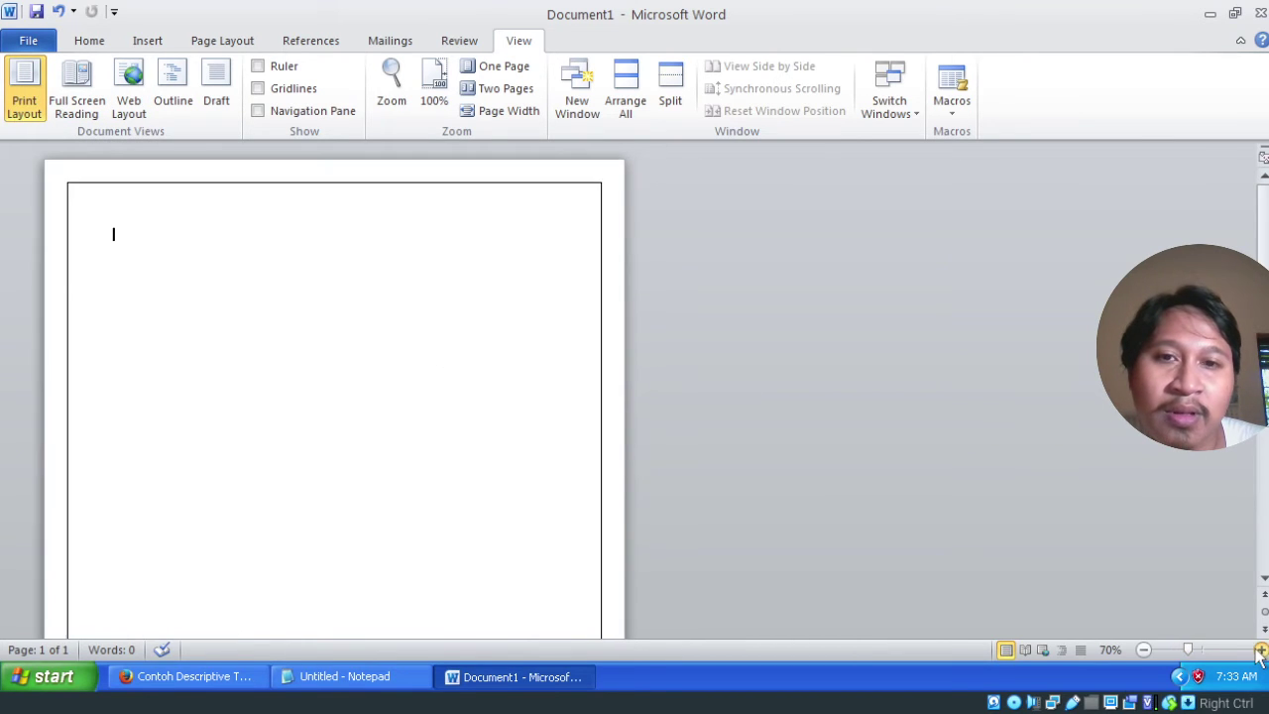
click(1260, 649)
click(1261, 649)
scroll(416, 357, down, 1)
scroll(453, 410, up, 1)
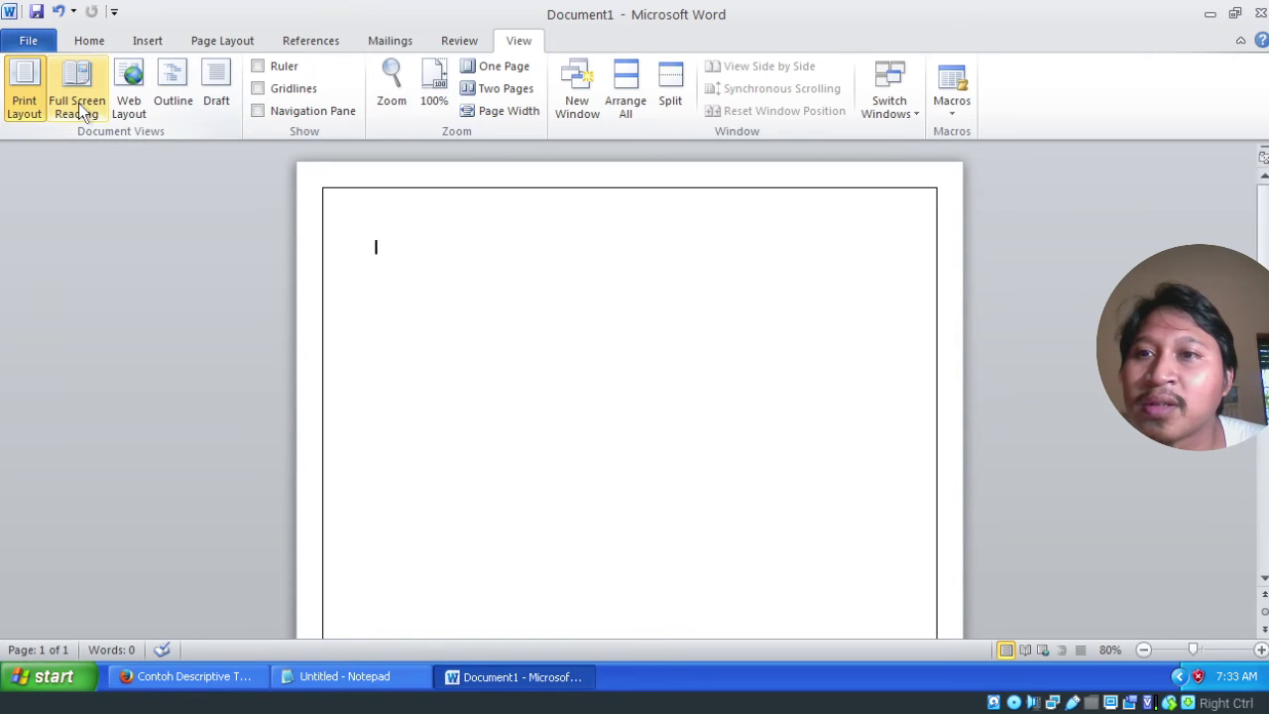
Step: Try Full Screen Reading, Web Layout and Outline views, then return to Print Layout without the Navigation Pane
click(78, 104)
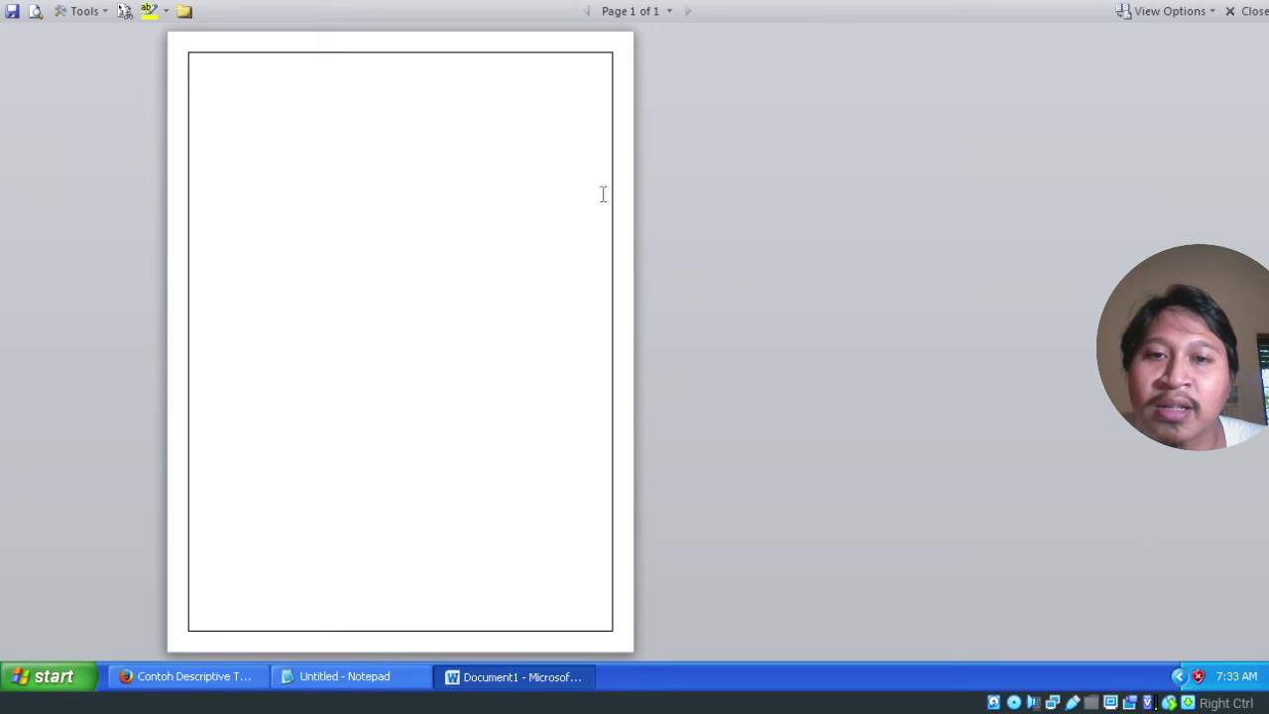
click(1241, 14)
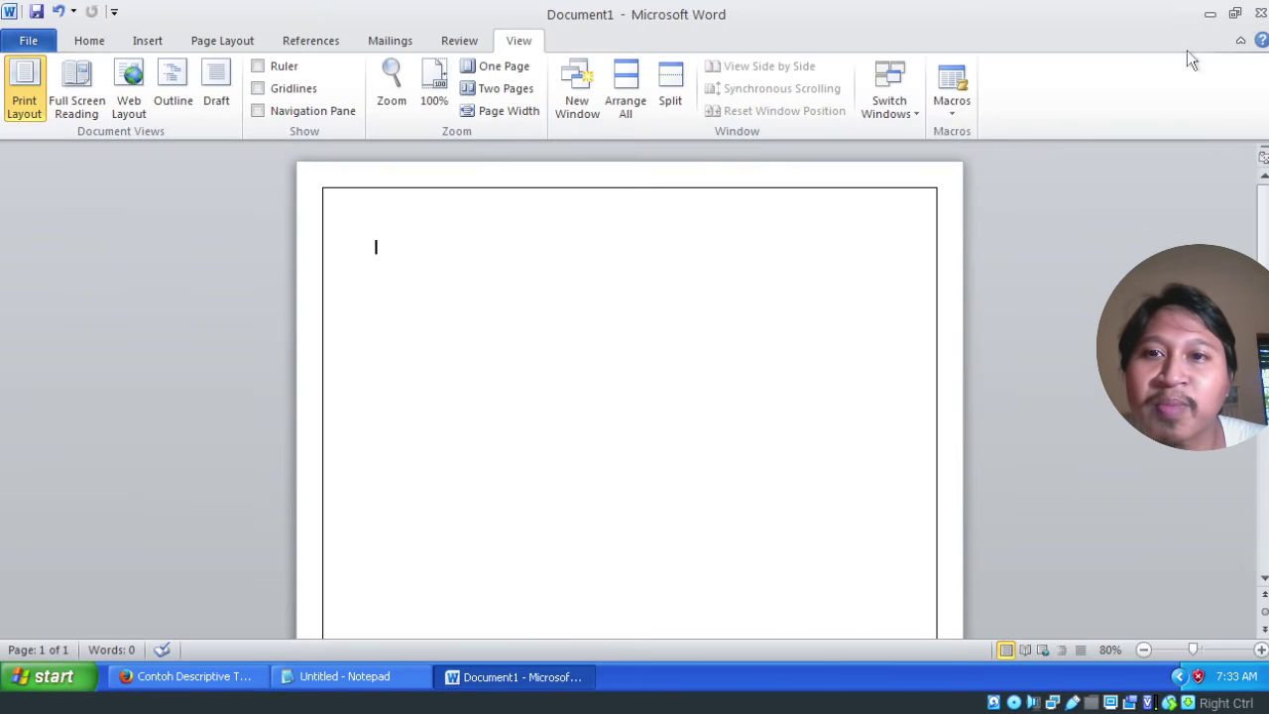
click(129, 99)
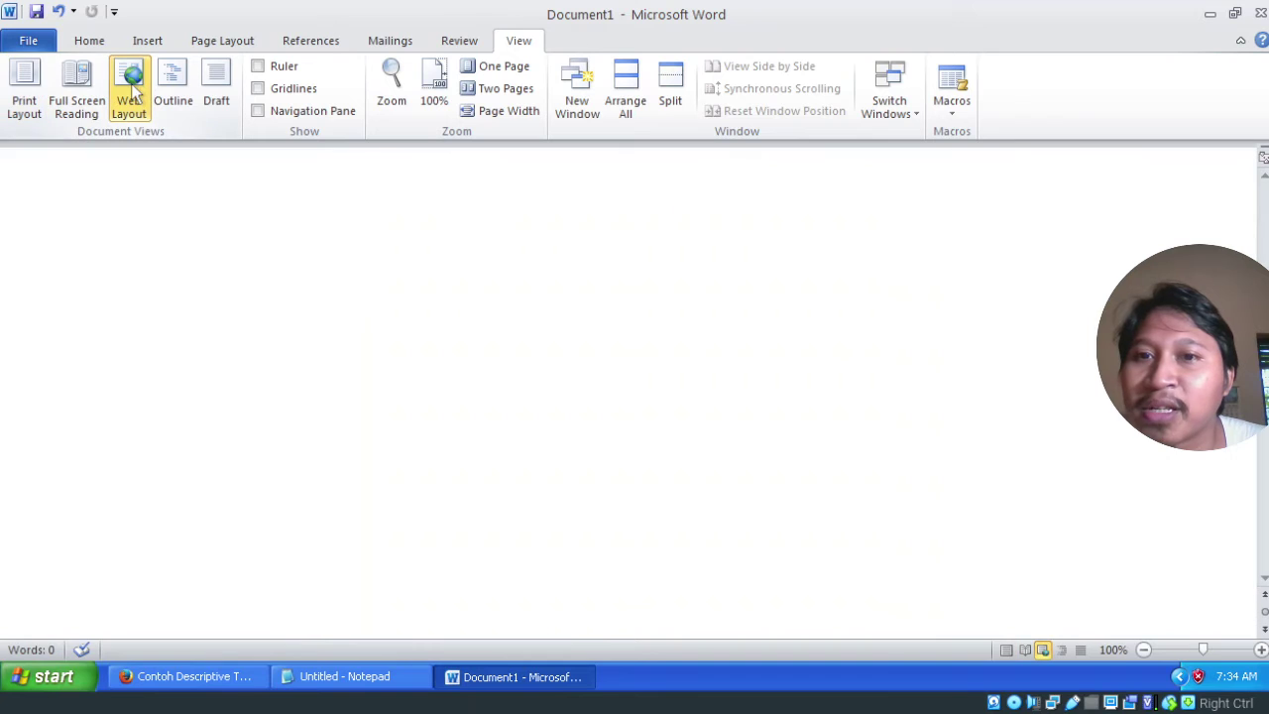
click(164, 97)
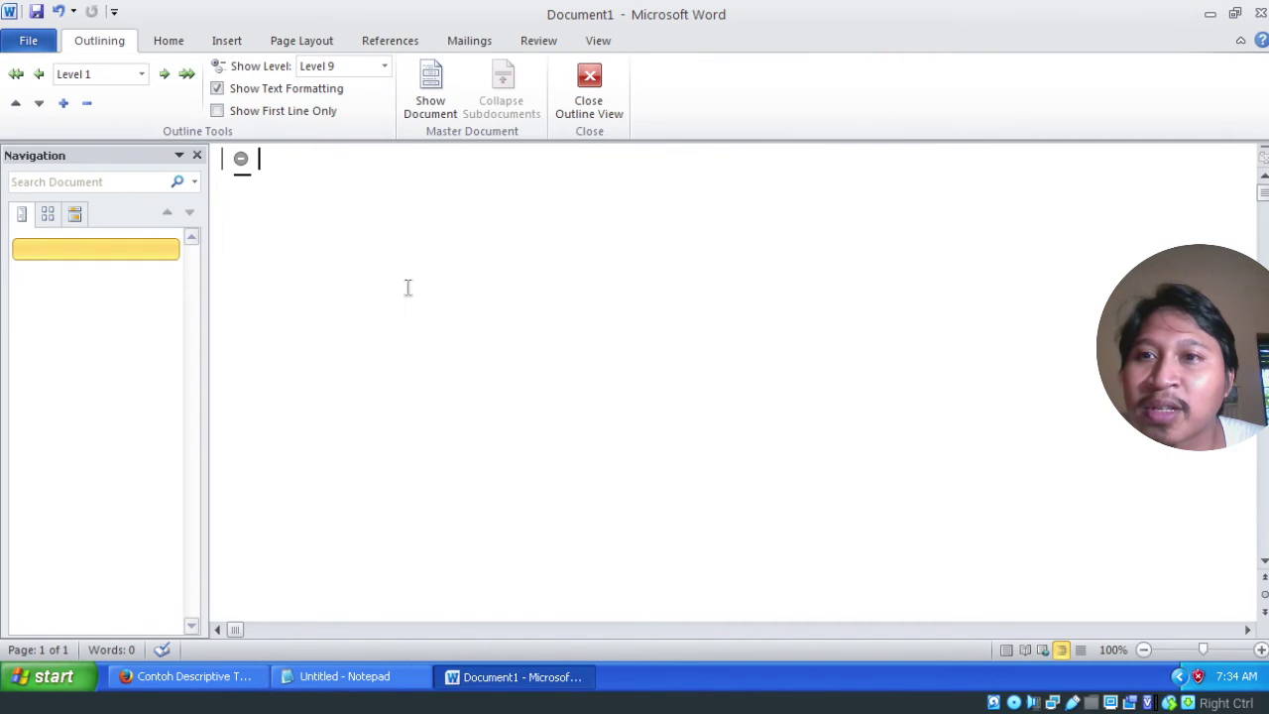
click(595, 87)
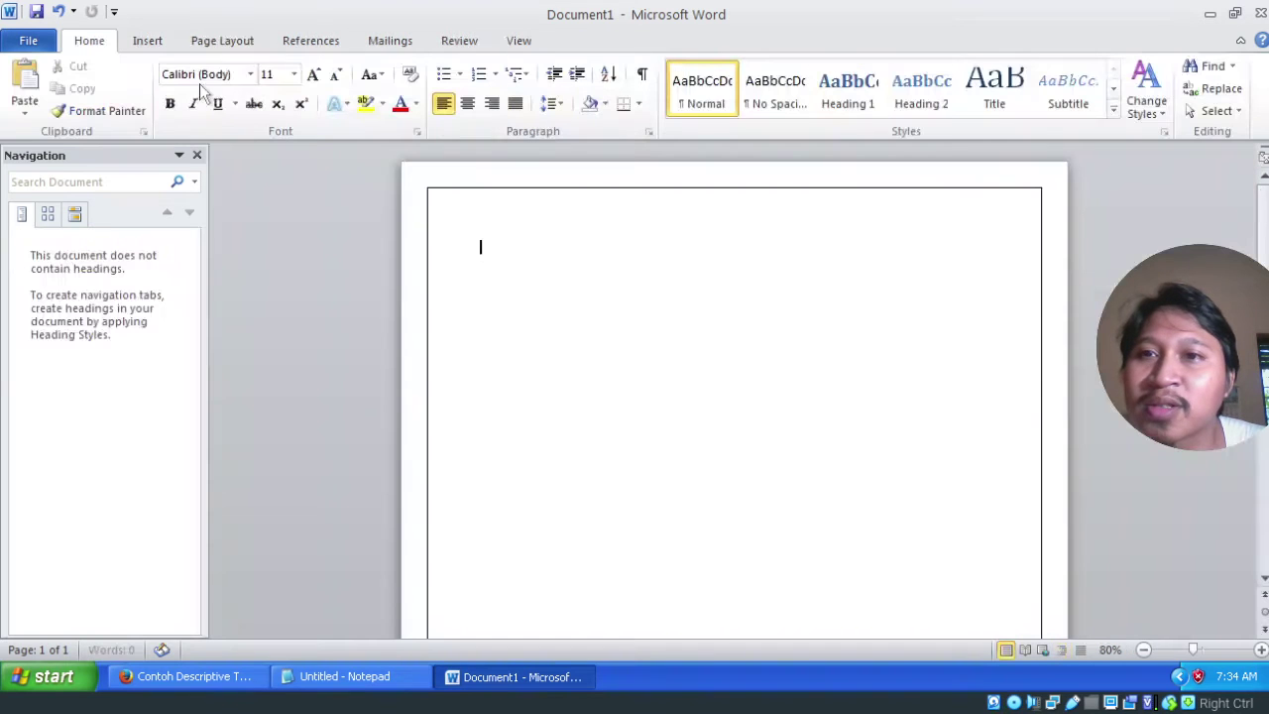
click(510, 45)
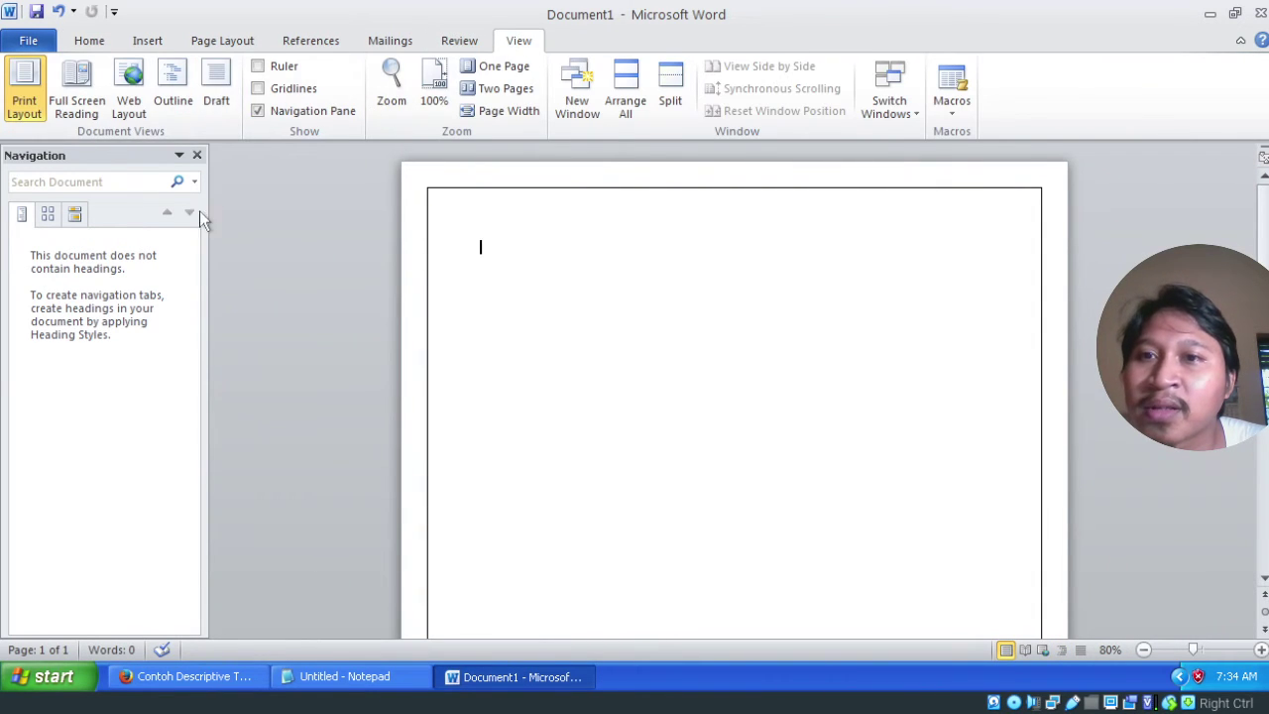
click(196, 155)
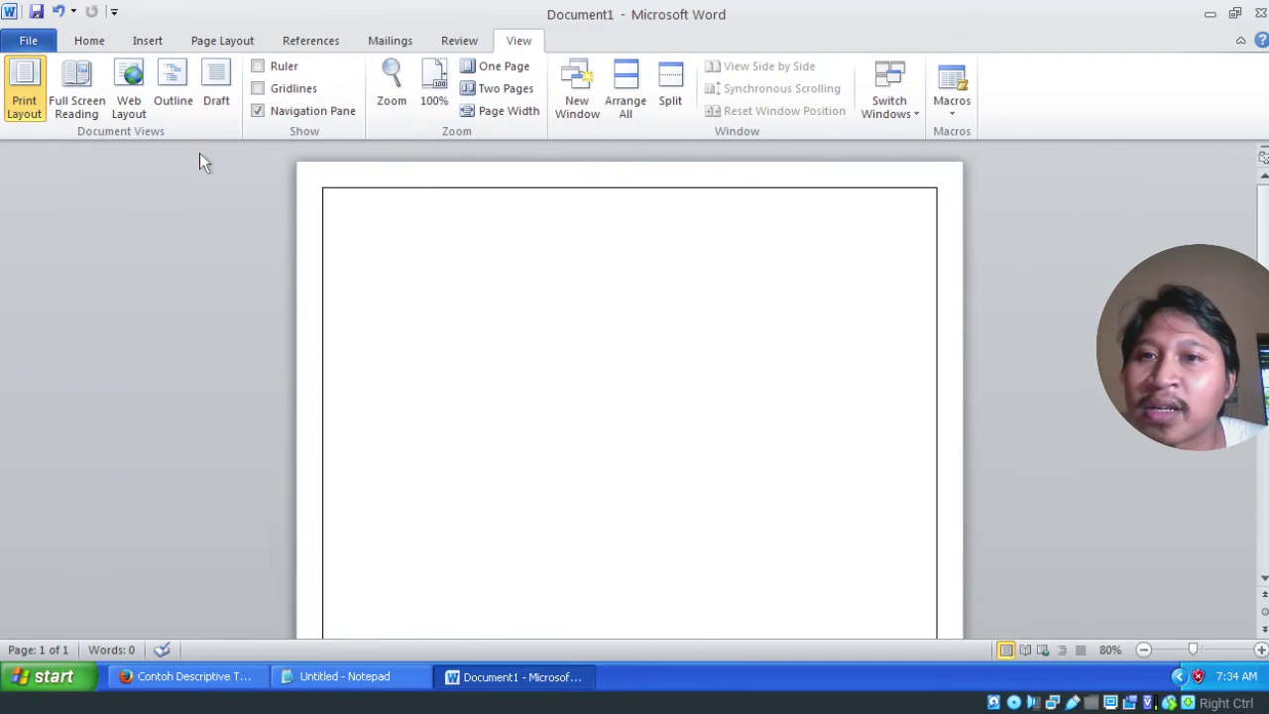
Step: Toggle the ruler and drag the left indent to 2.75 cm and back to 0
click(276, 76)
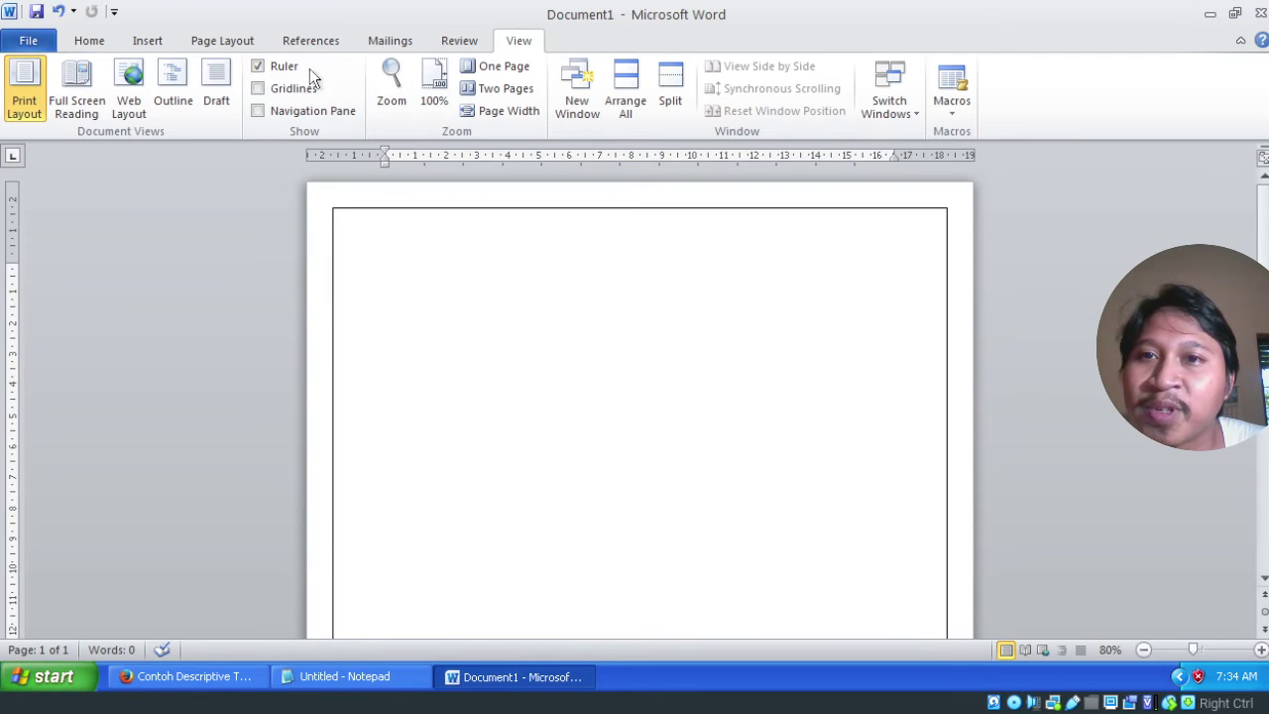
click(259, 68)
click(259, 67)
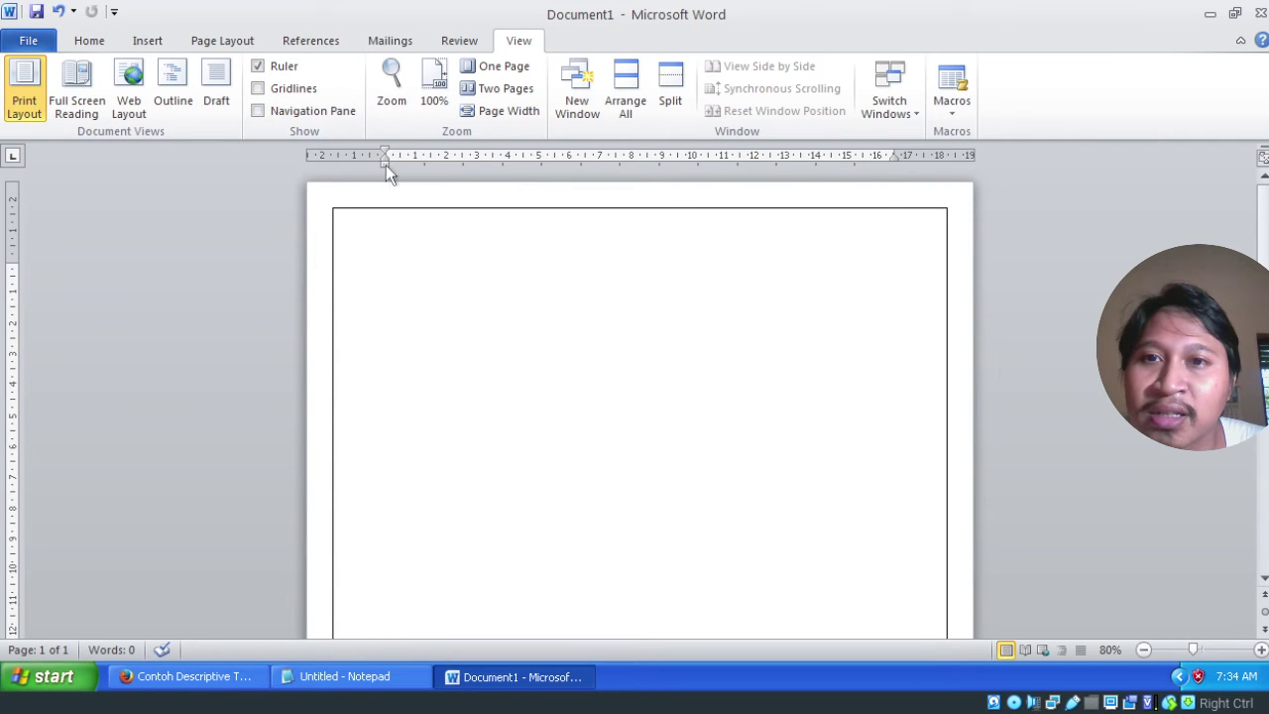
drag(386, 165, 469, 162)
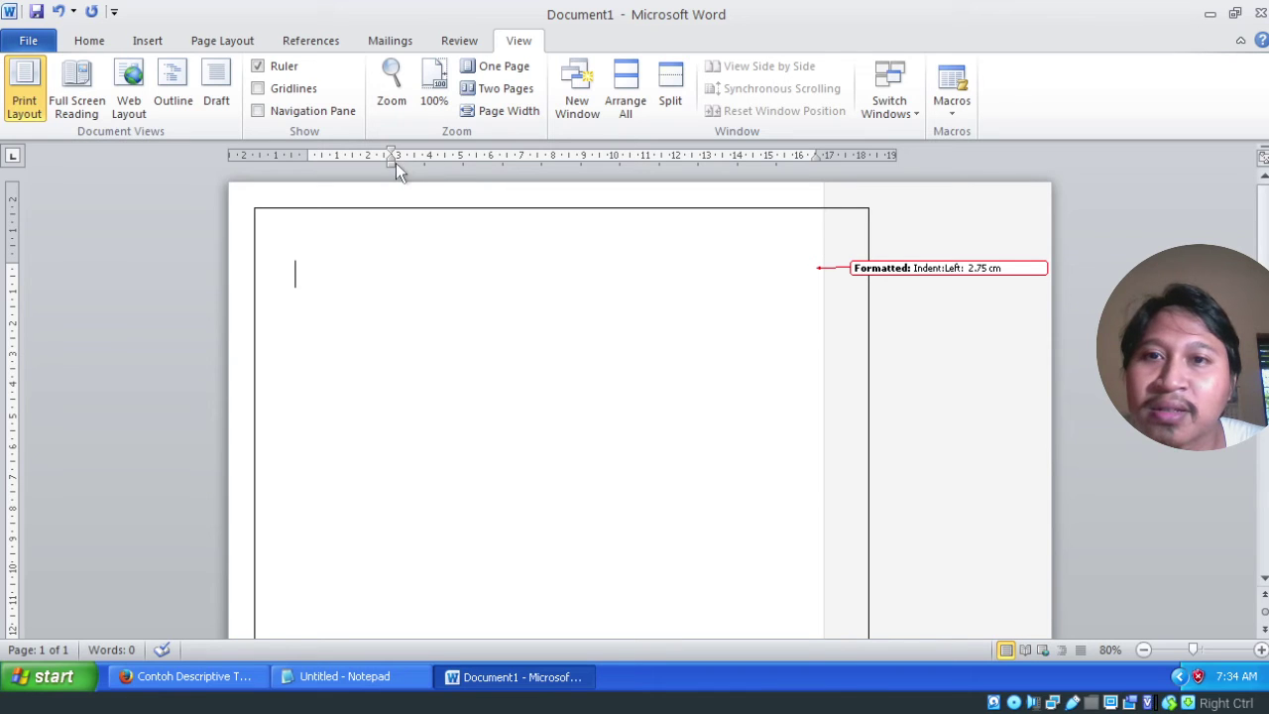
drag(390, 165, 308, 184)
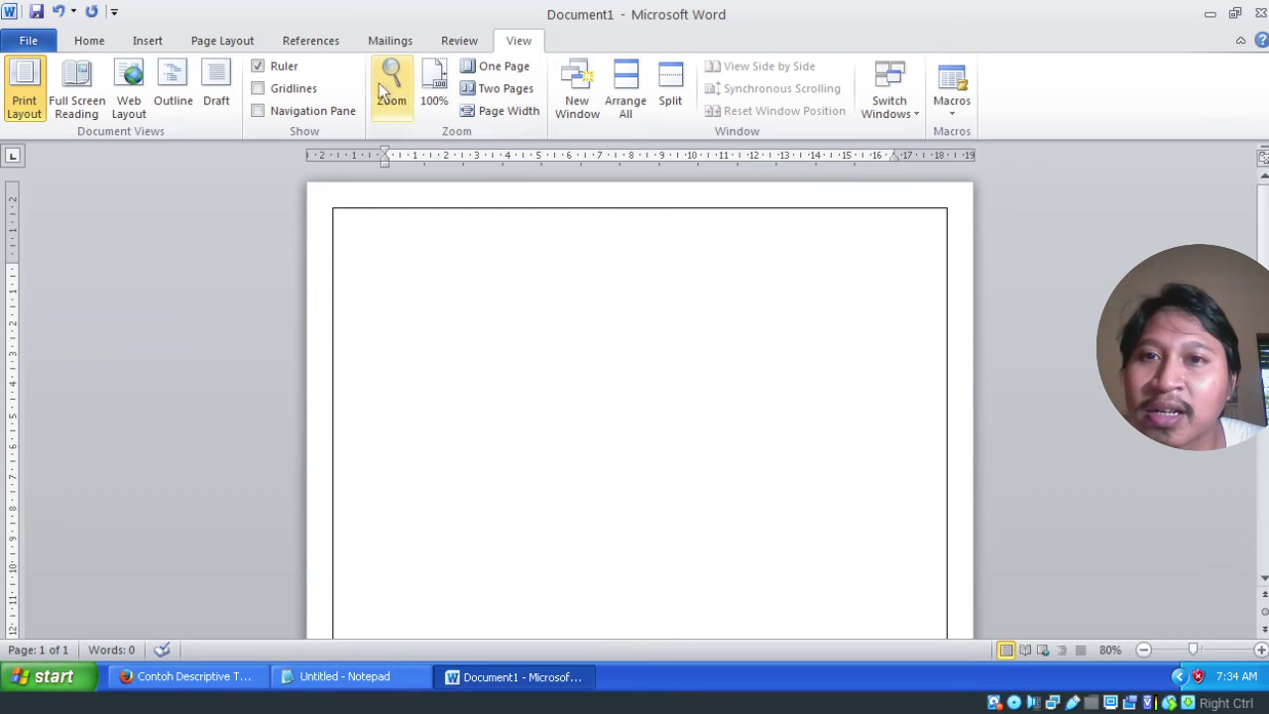
click(258, 68)
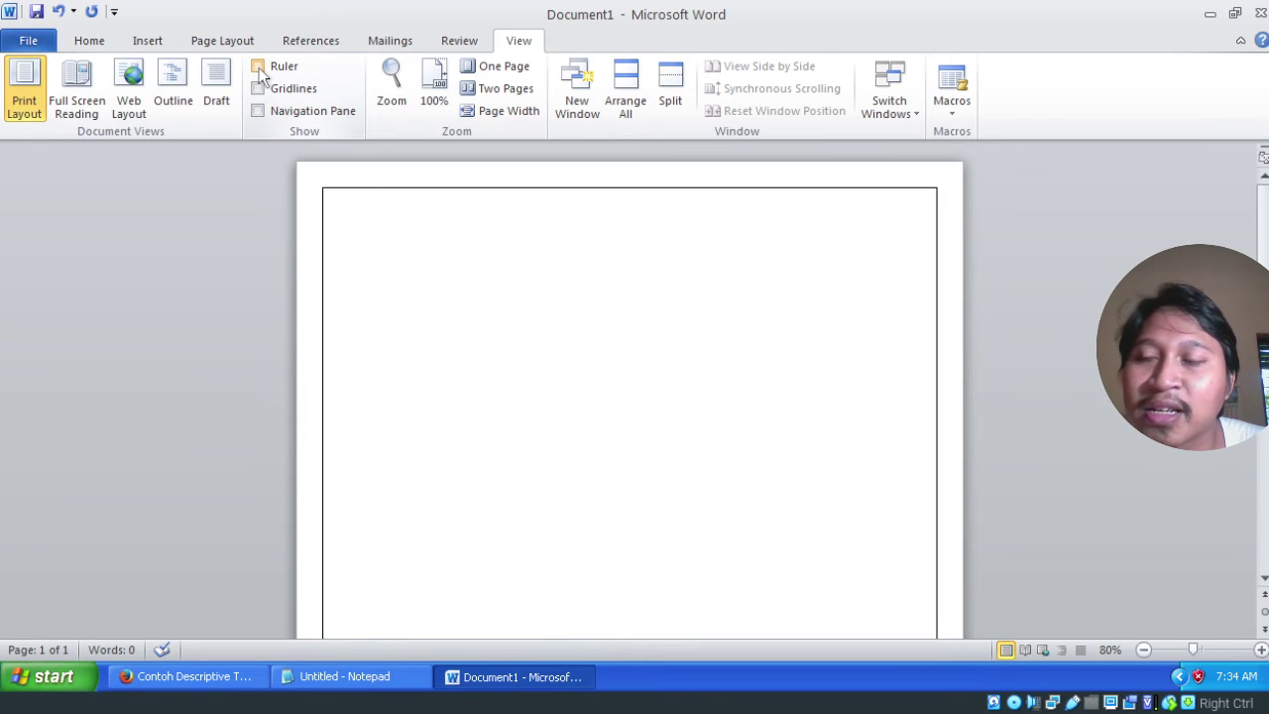
click(259, 67)
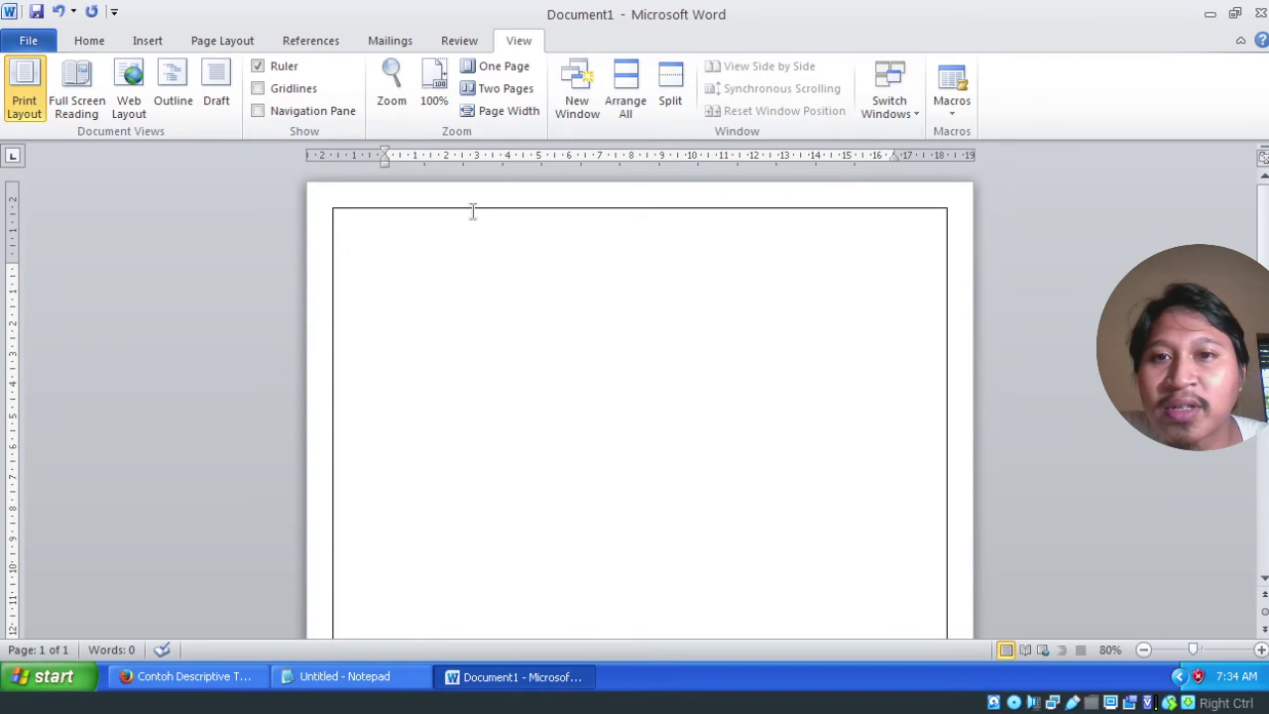
click(449, 44)
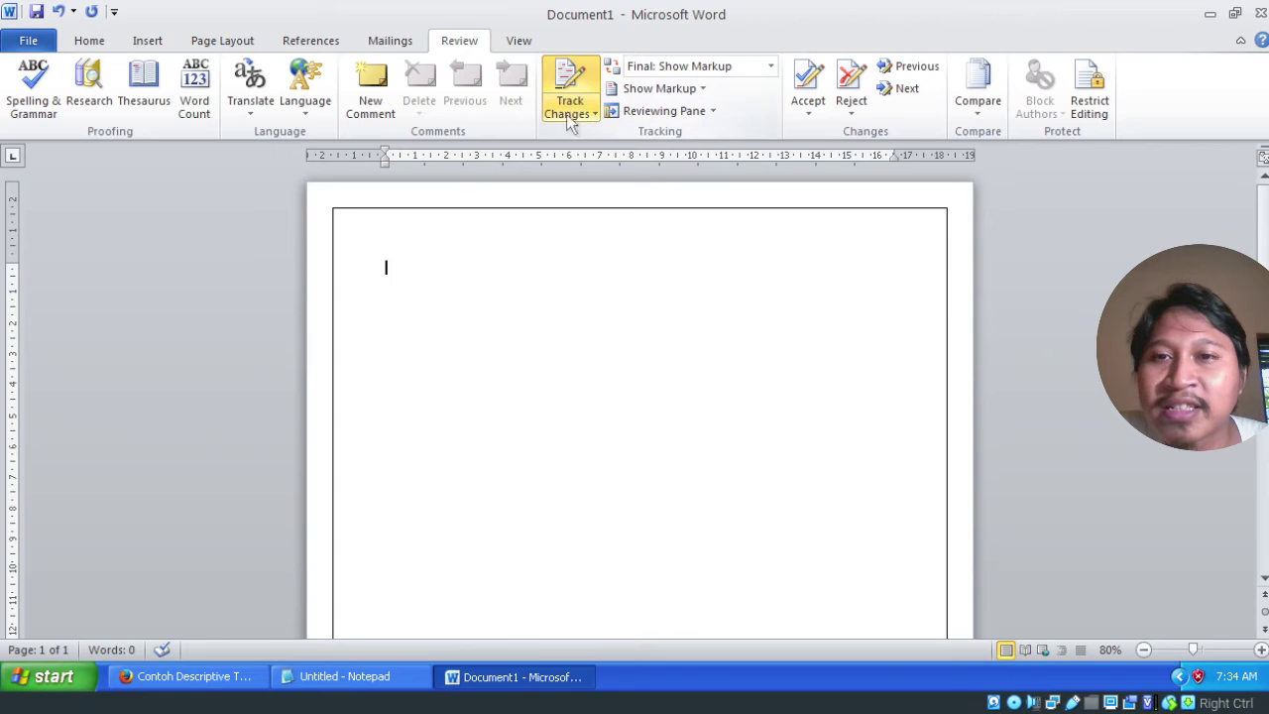
text(hjhsdfjhj )
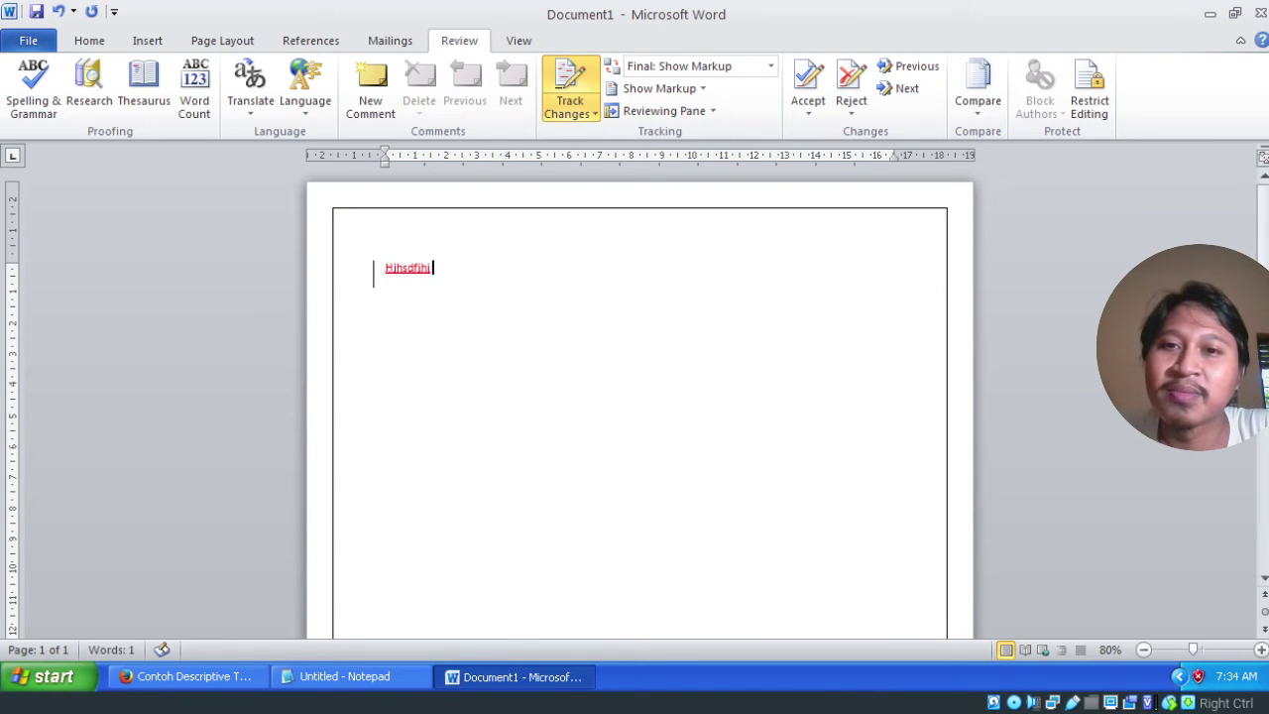
text(j)
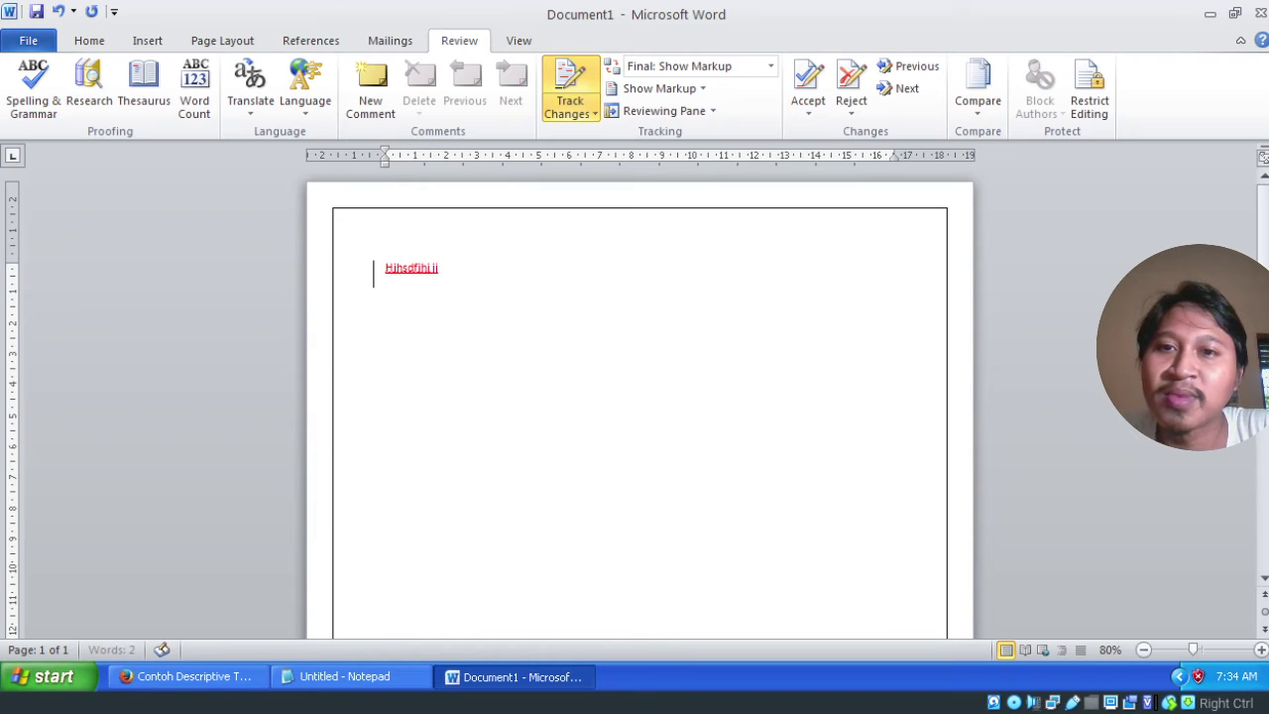
text(isisi)
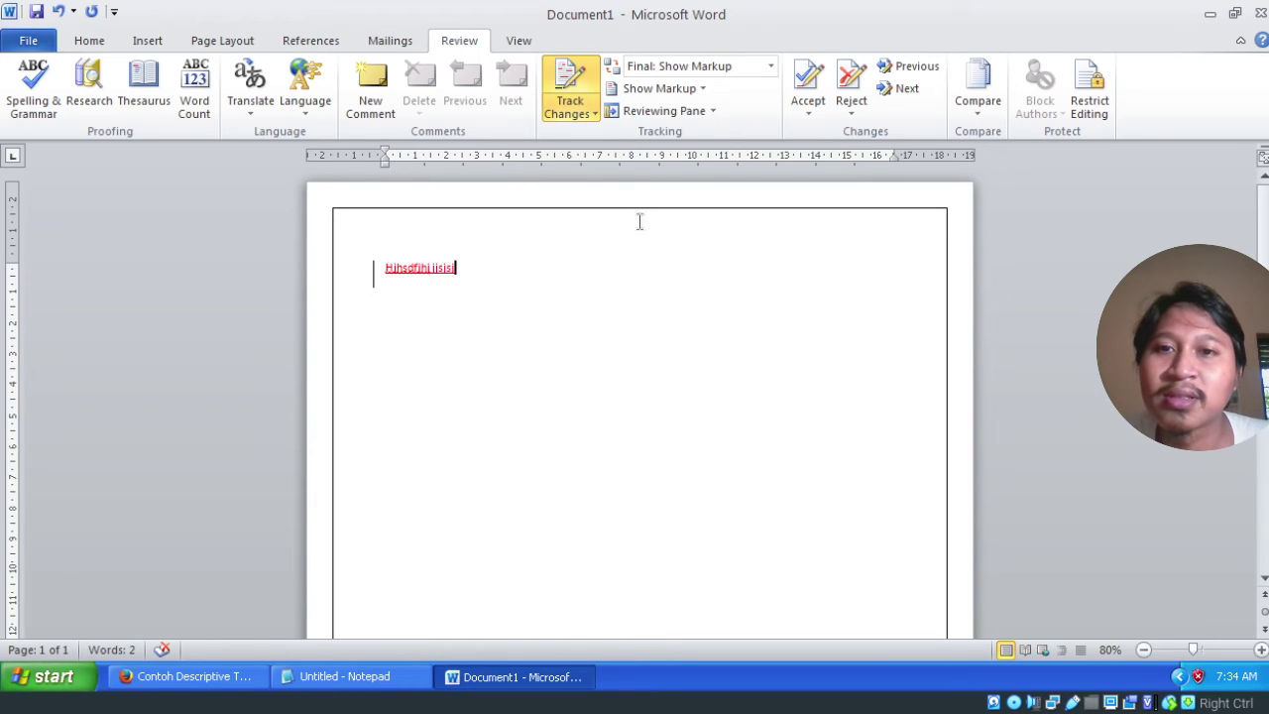
key(BackSpace)
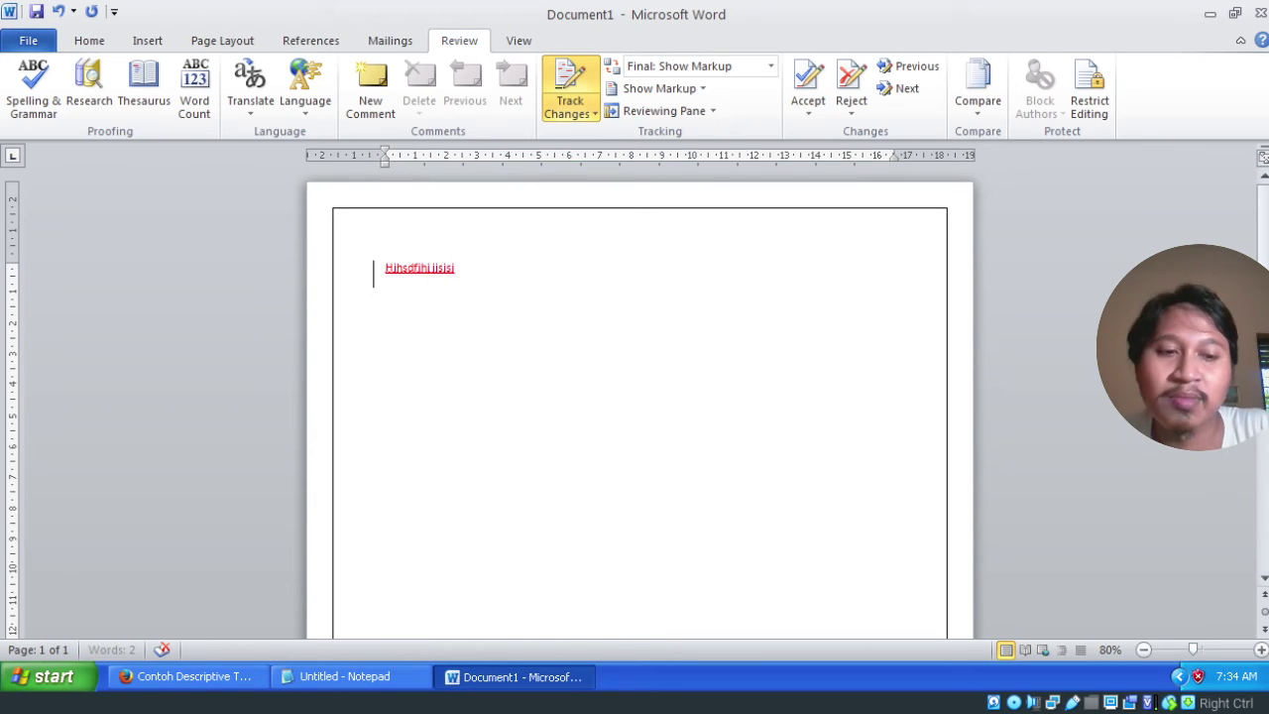
key(BackSpace)
key(BackSpace)
key(BackSpace)
key(BackSpace)
key(BackSpace)
key(BackSpace)
key(BackSpace)
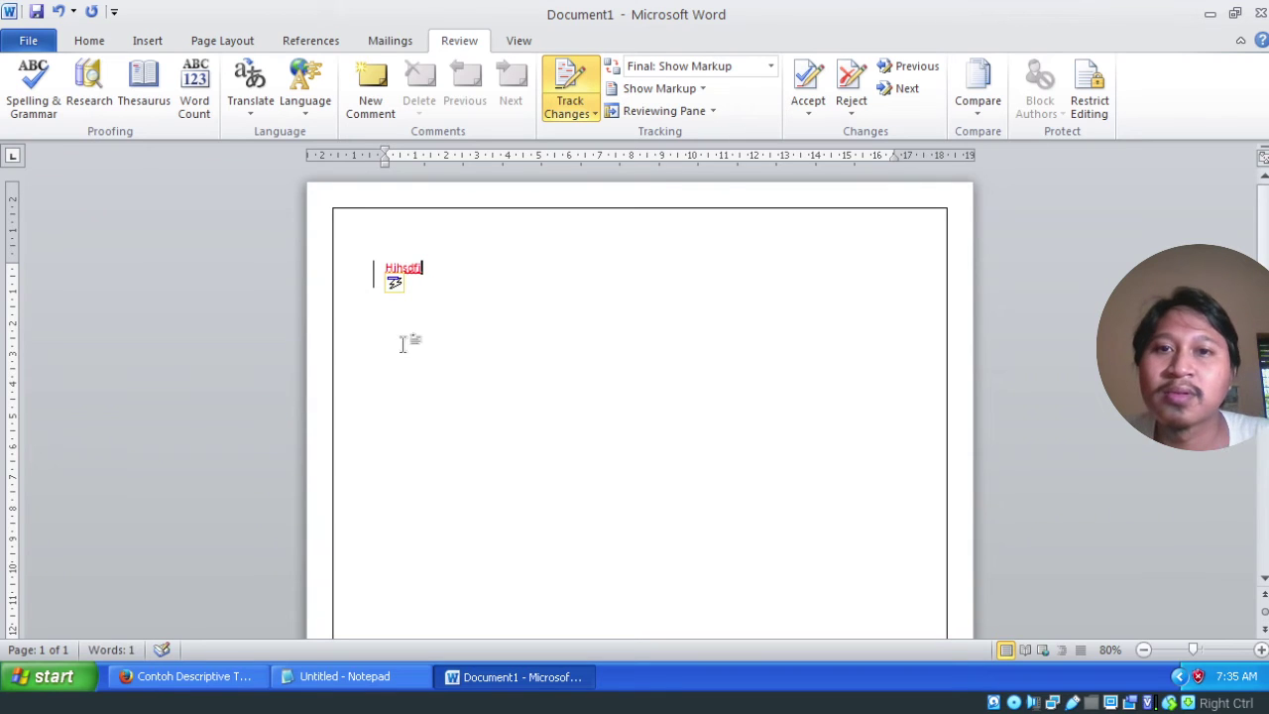
click(585, 95)
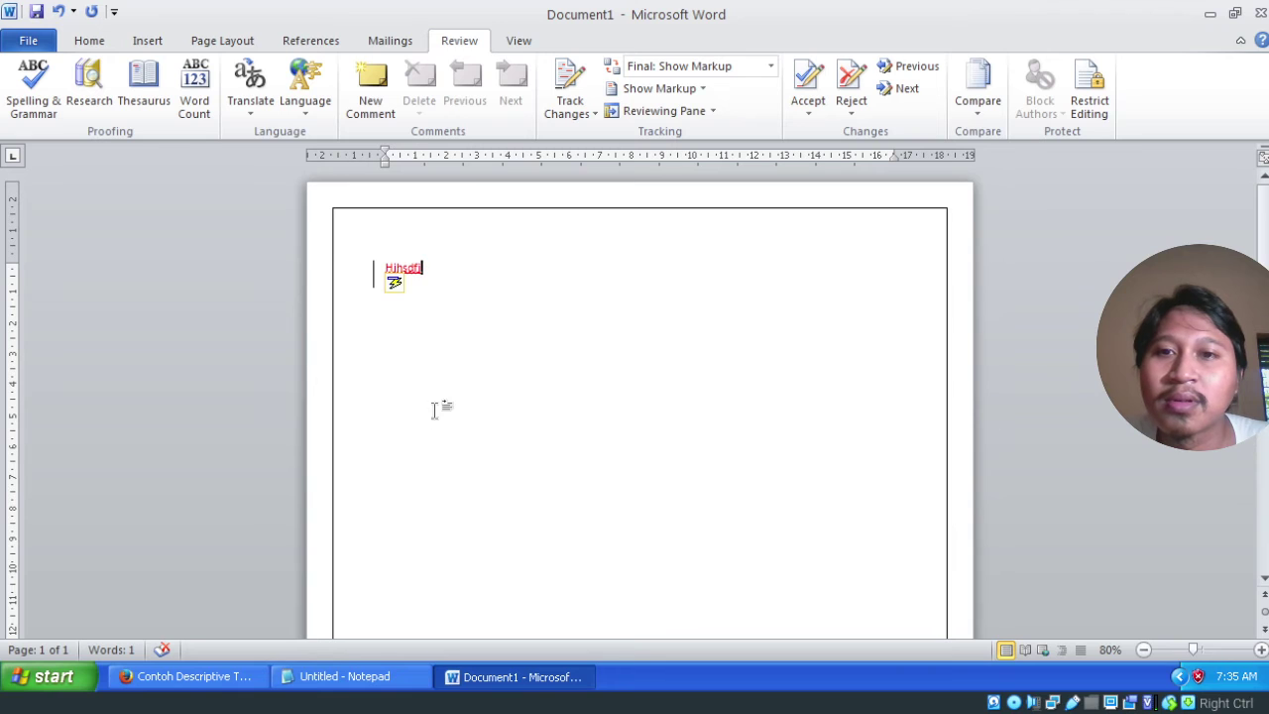
click(560, 86)
drag(385, 165, 469, 164)
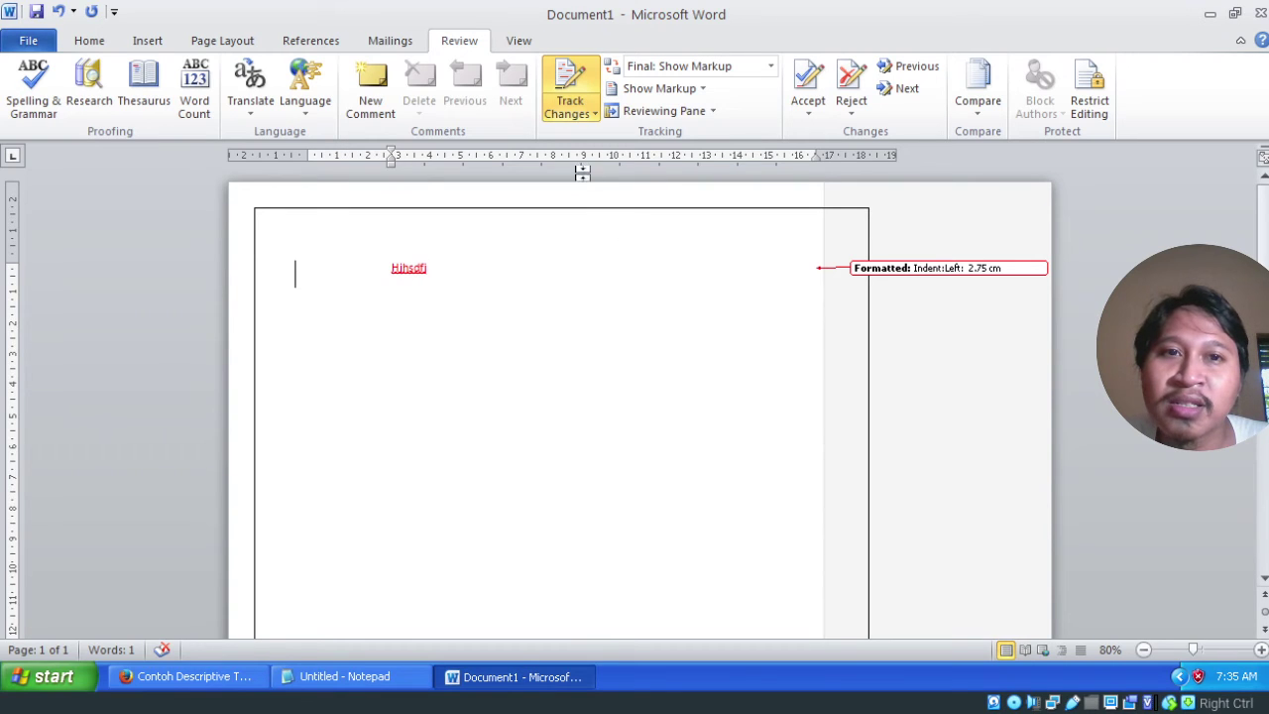
click(570, 82)
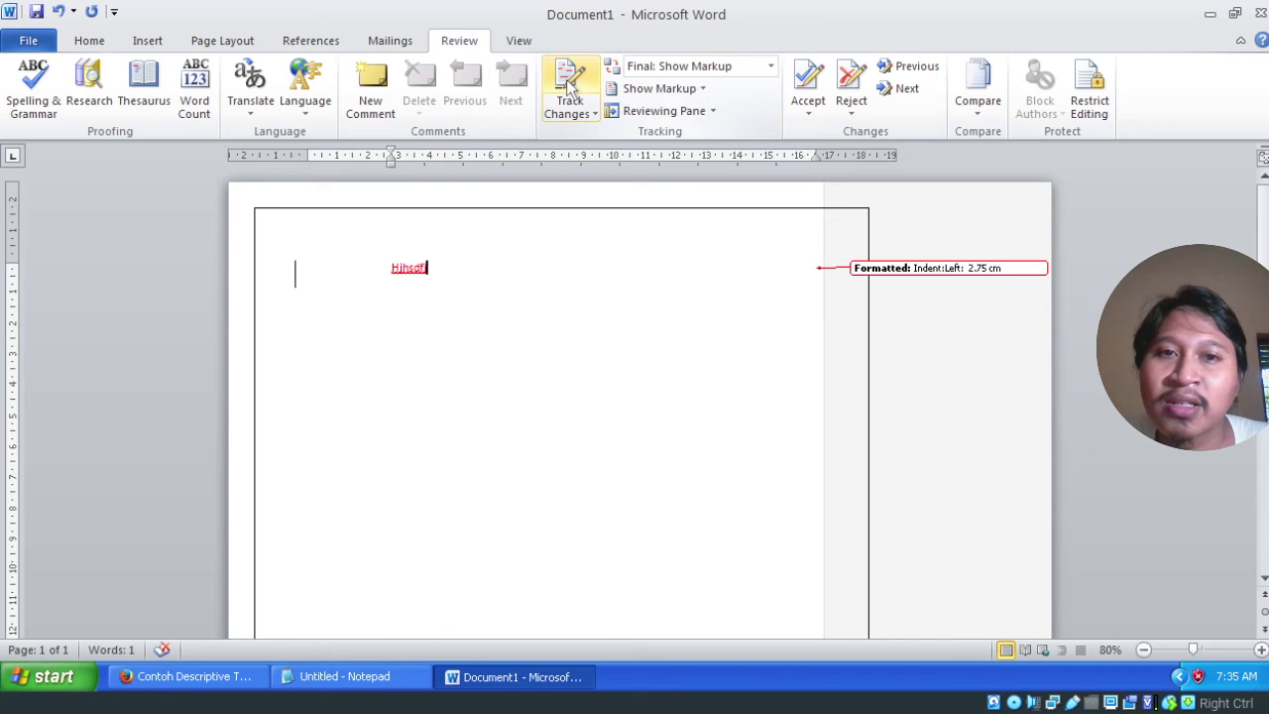
mouse_move(409, 268)
key(ctrl+z)
key(ctrl+z)
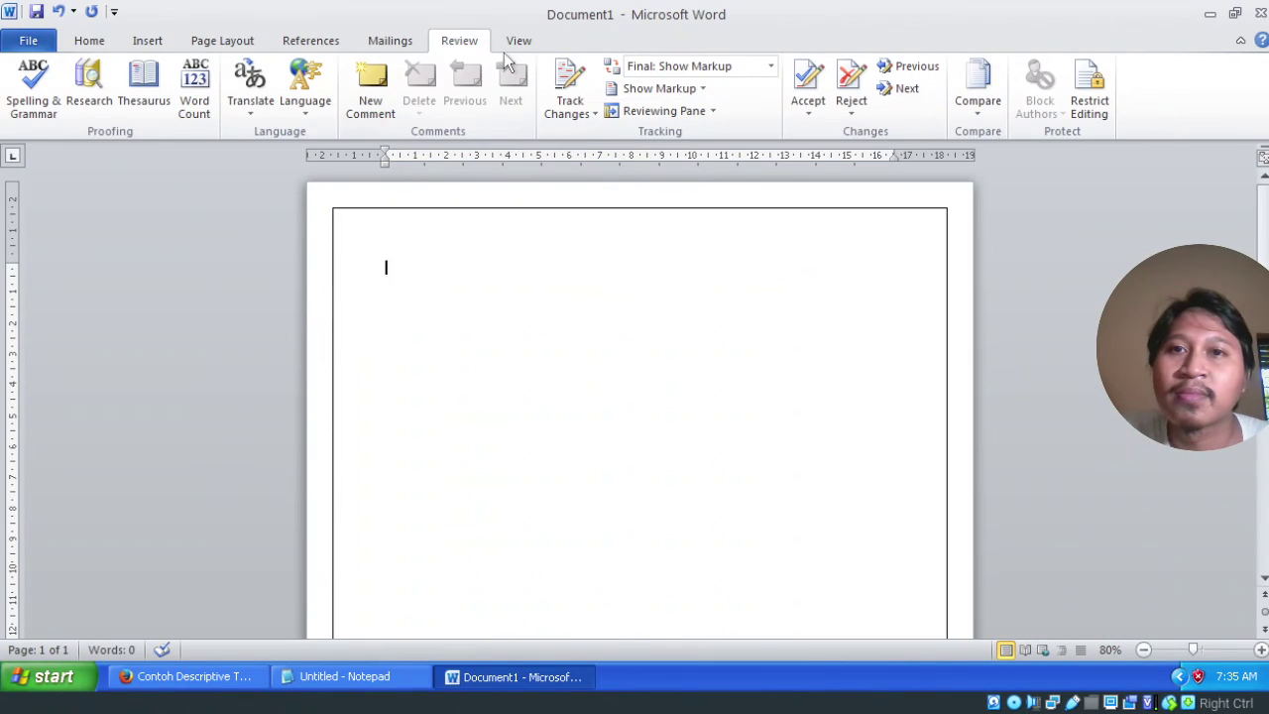
click(516, 40)
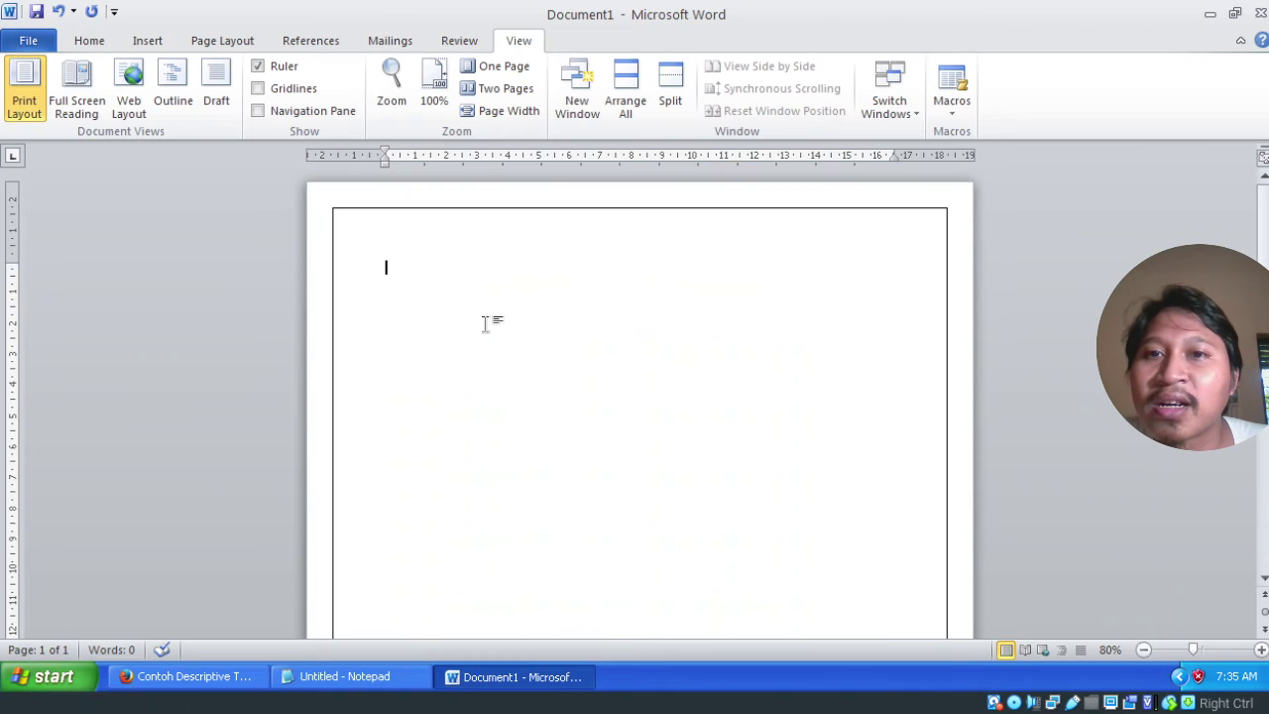
Step: Select and copy all of the Singapore text in Notepad, then return to Word
click(223, 40)
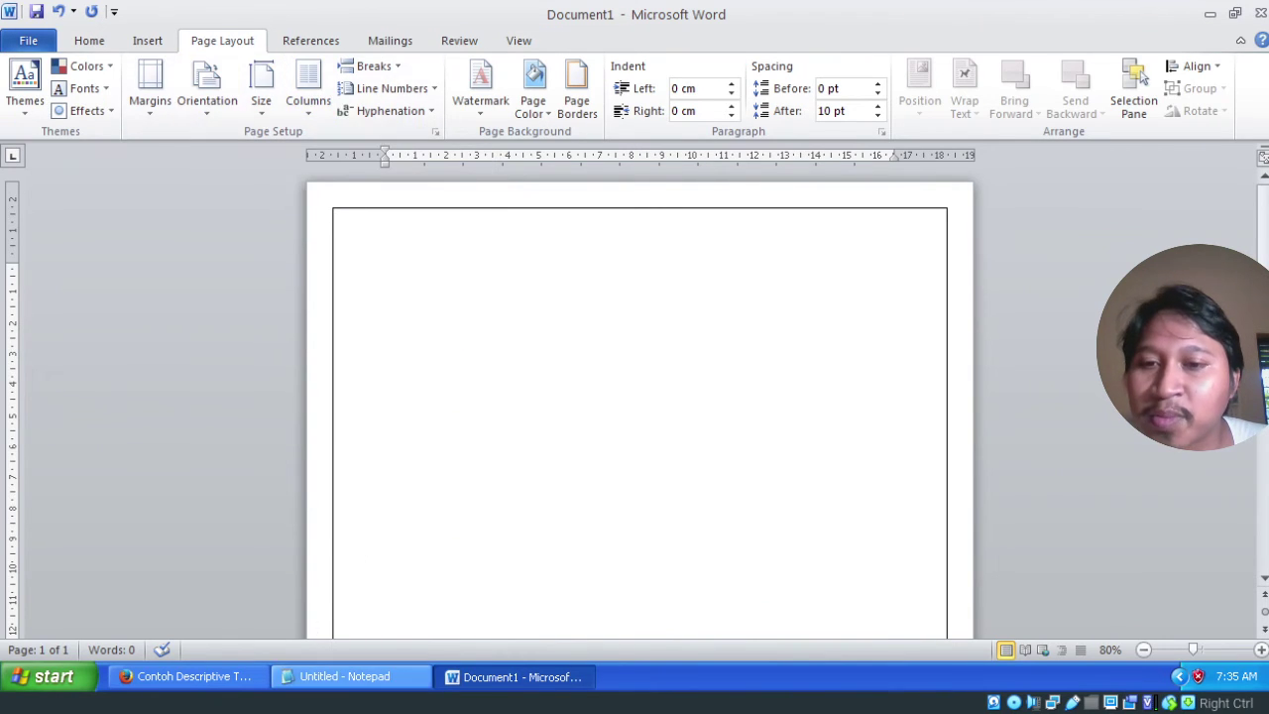
click(367, 679)
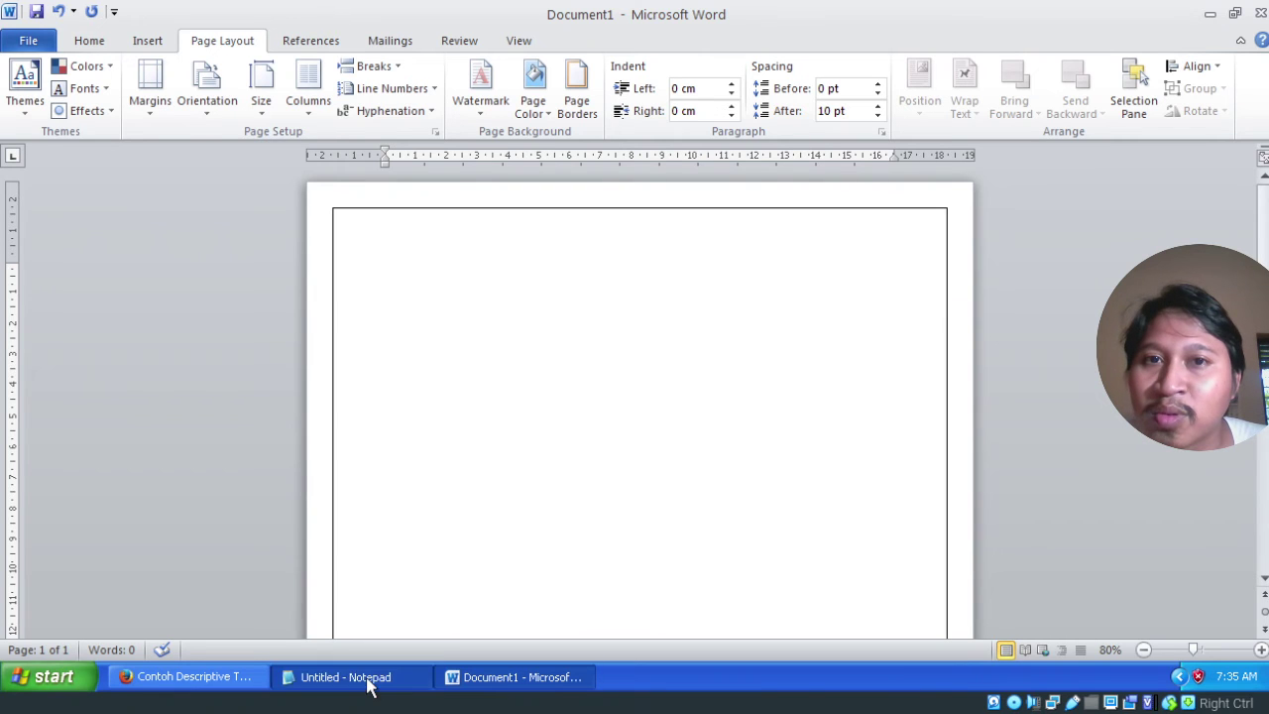
drag(608, 197, 8, 73)
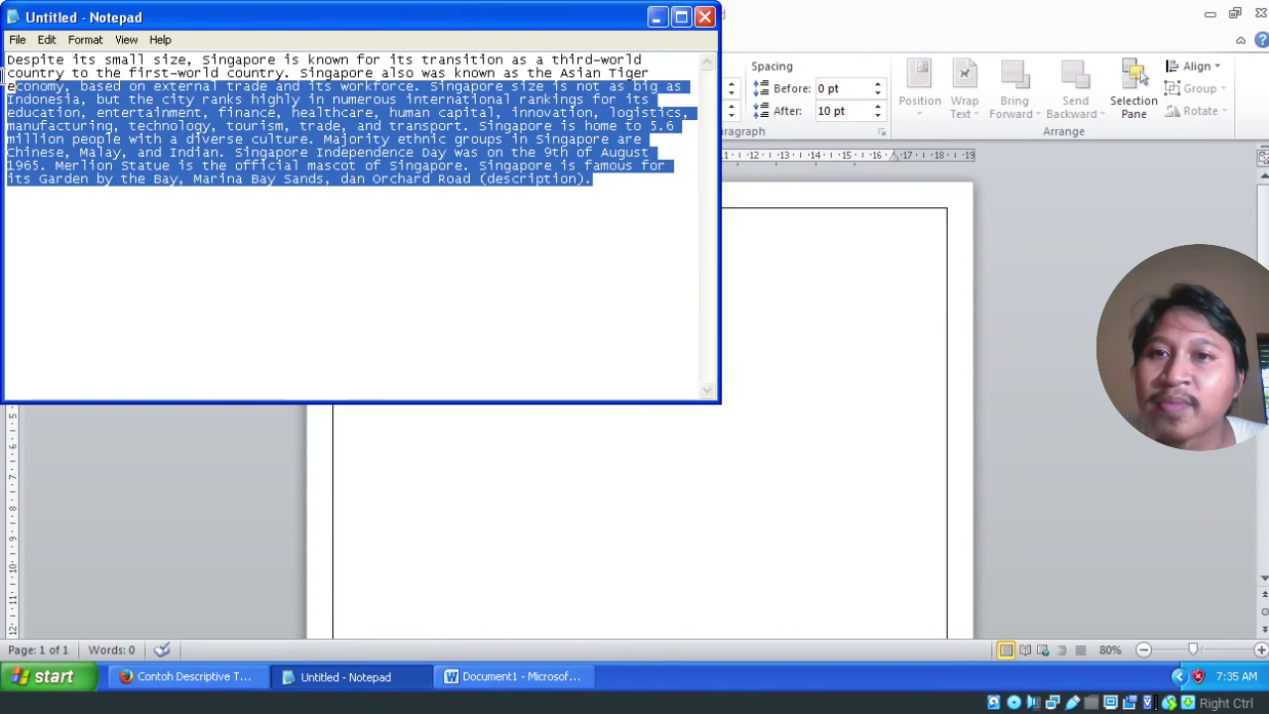
click(127, 109)
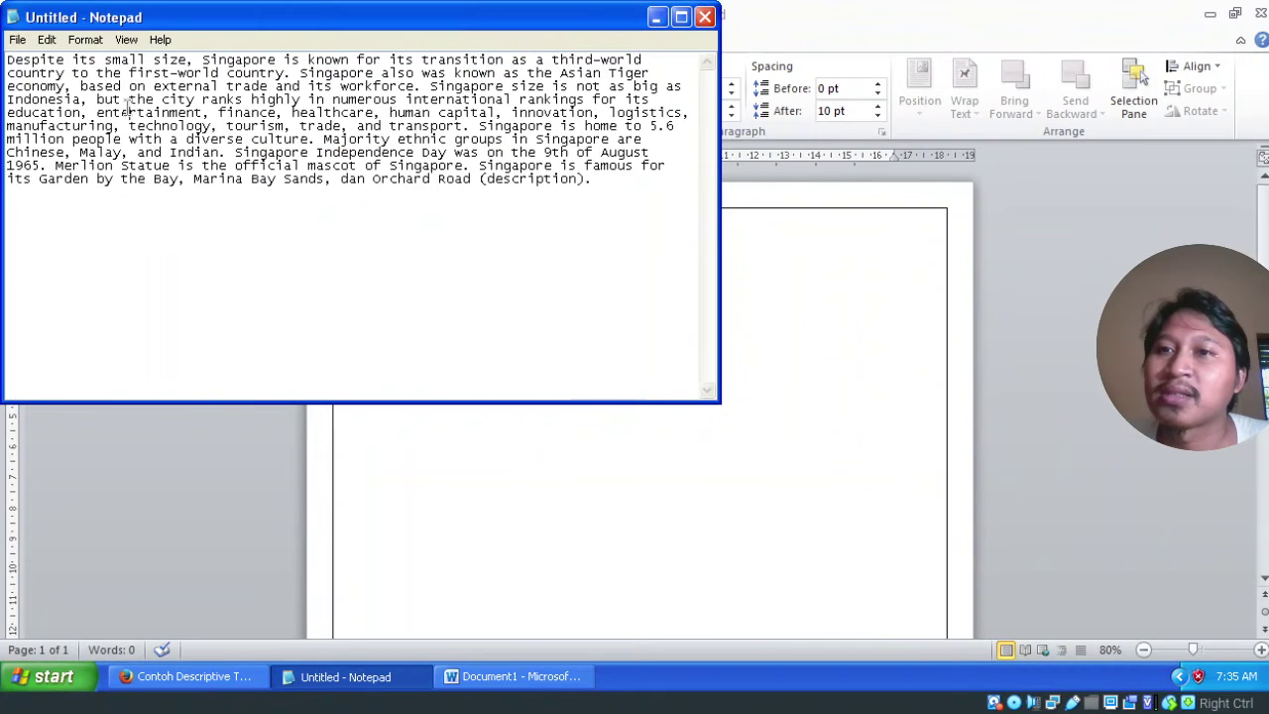
key(ctrl+a)
key(ctrl+c)
click(634, 473)
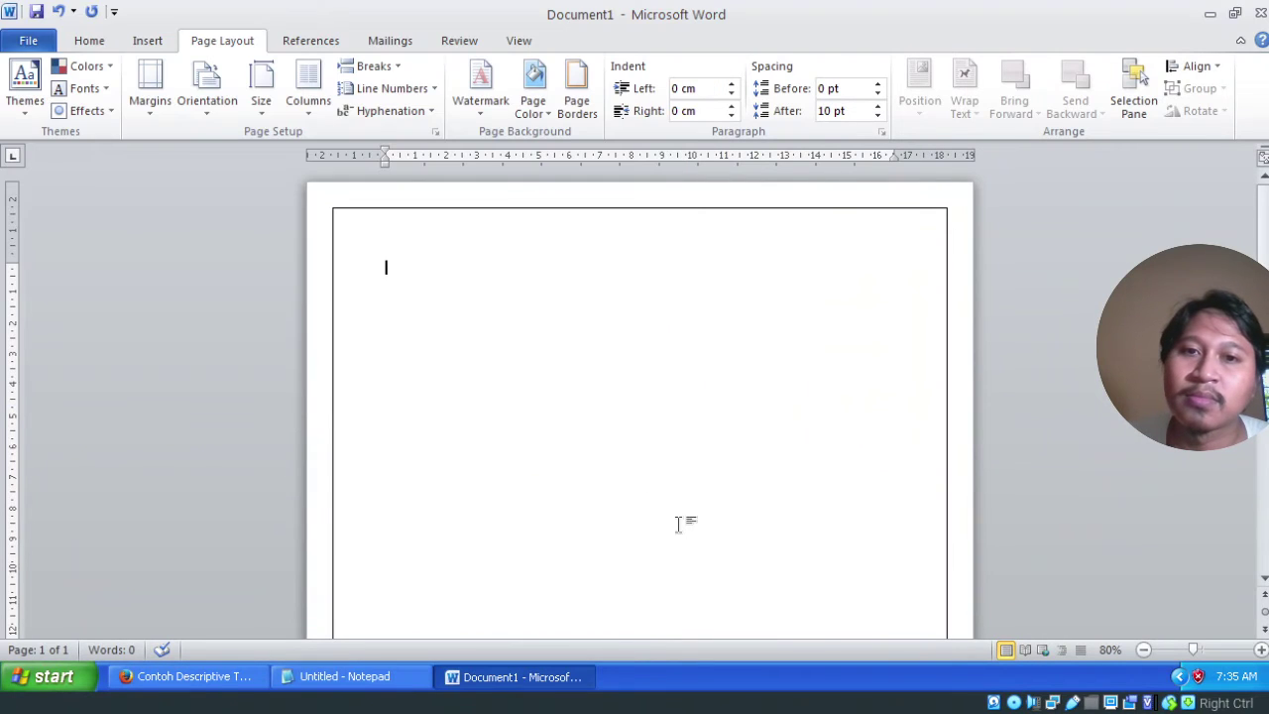
Step: Paste the Singapore paragraph and drag its first-line indent to about 1 cm
key(ctrl+v)
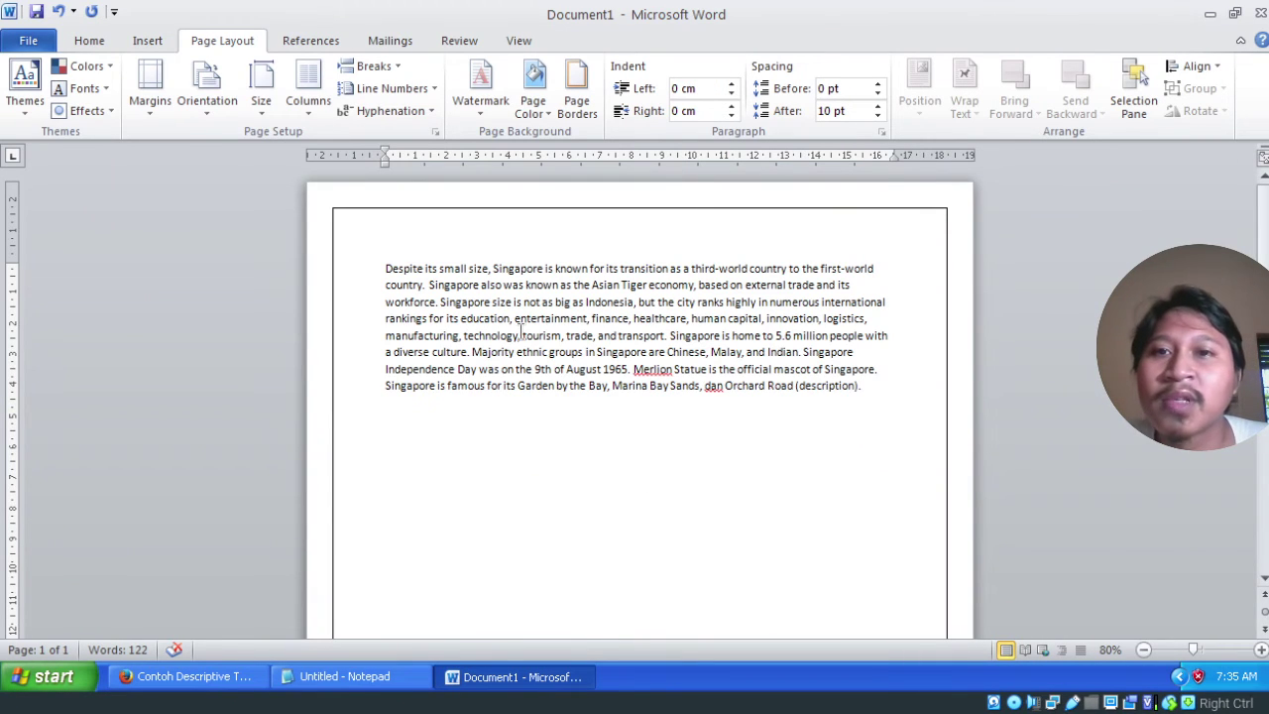
click(520, 336)
click(386, 268)
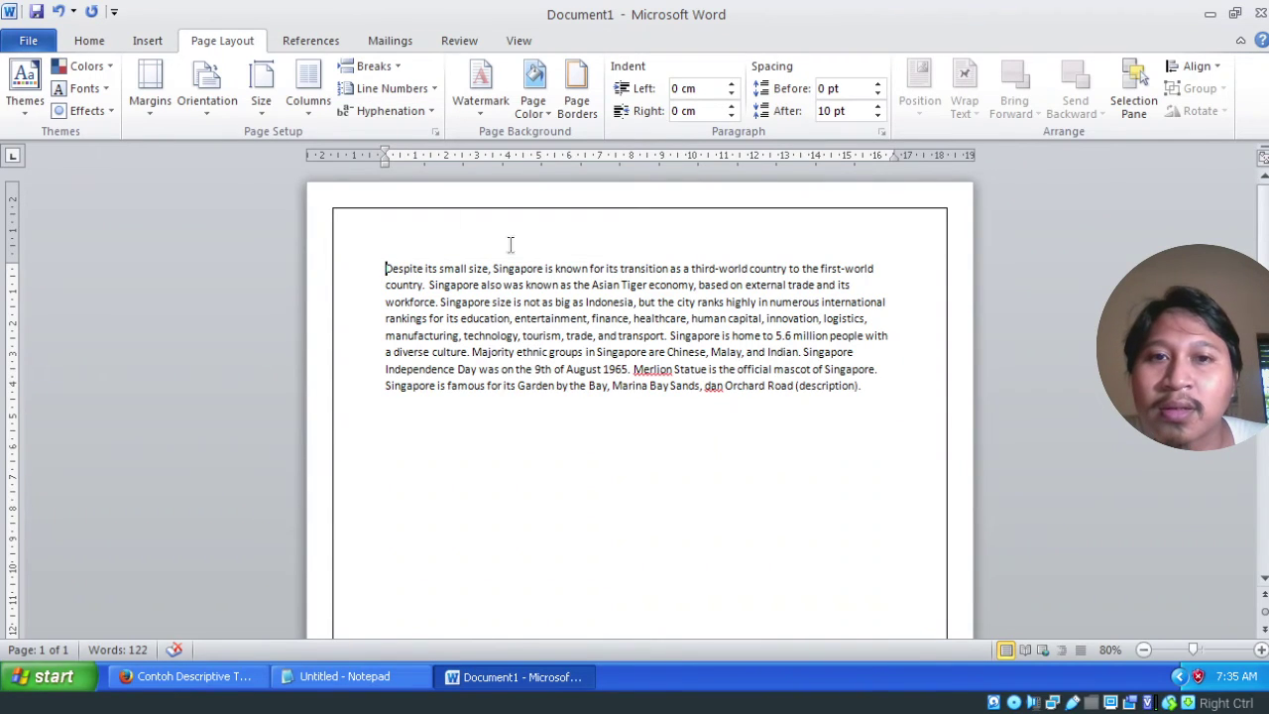
click(387, 148)
click(387, 150)
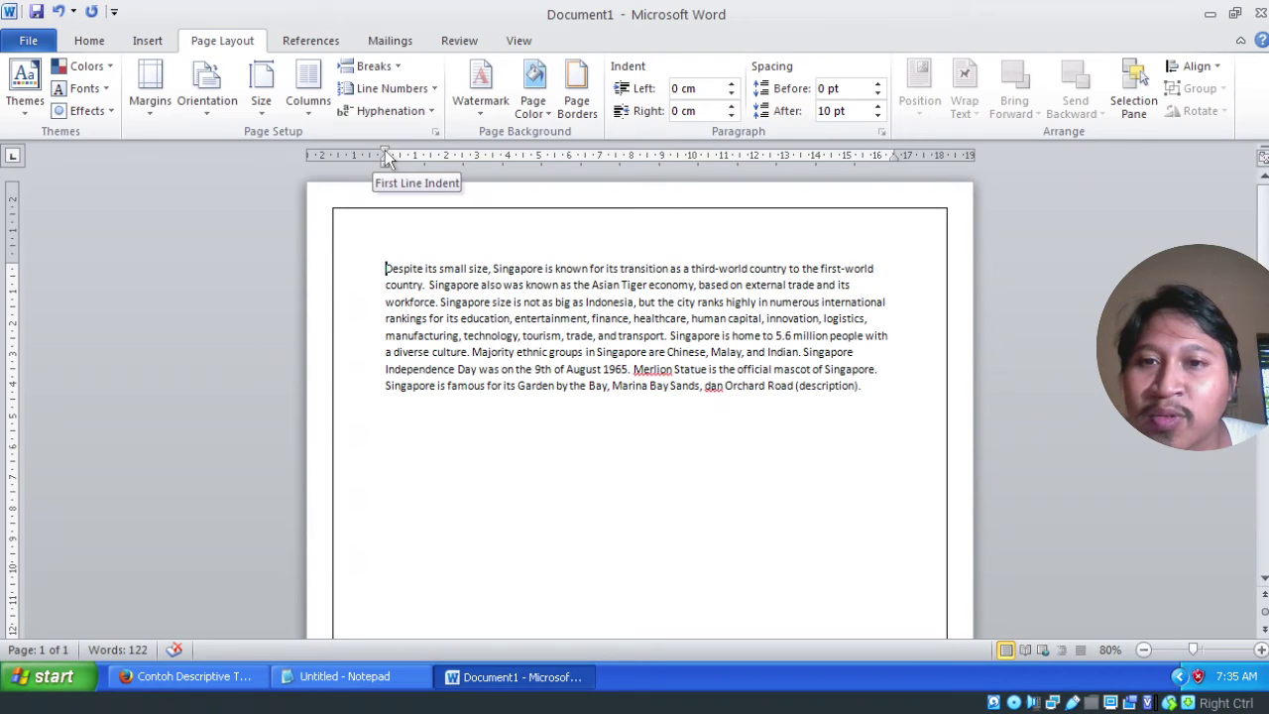
drag(386, 154, 431, 172)
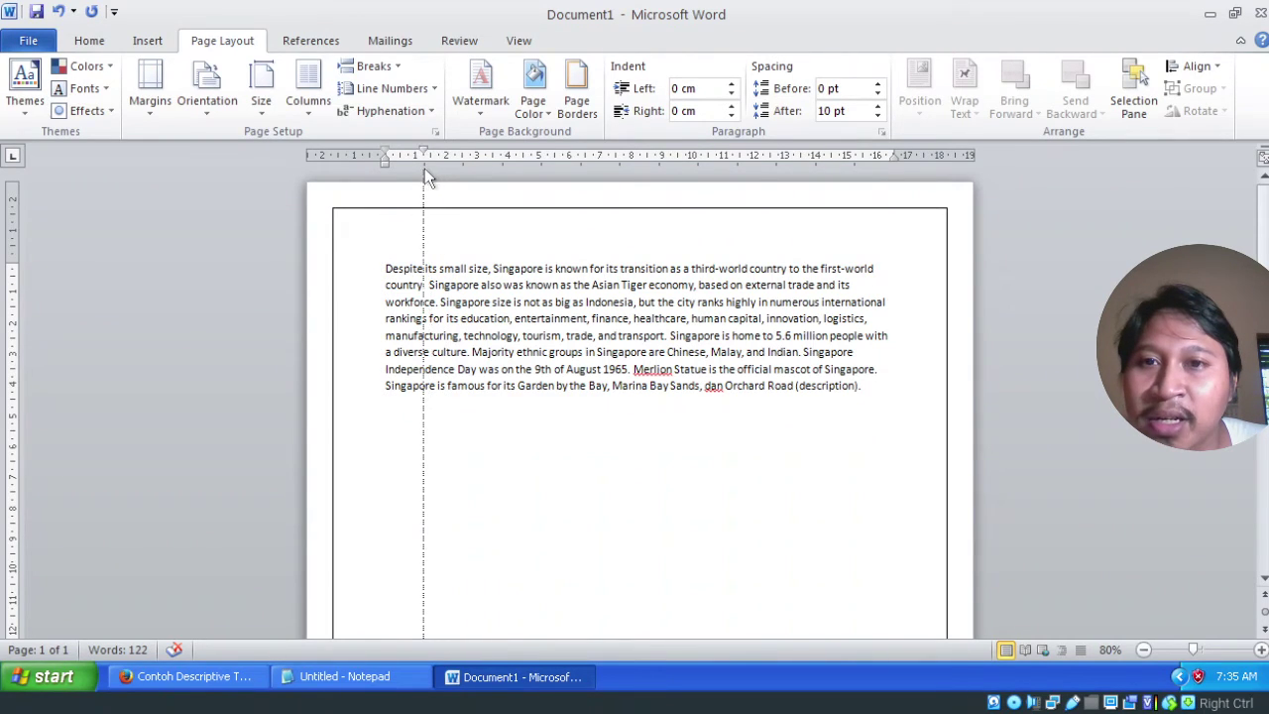
drag(429, 169, 493, 154)
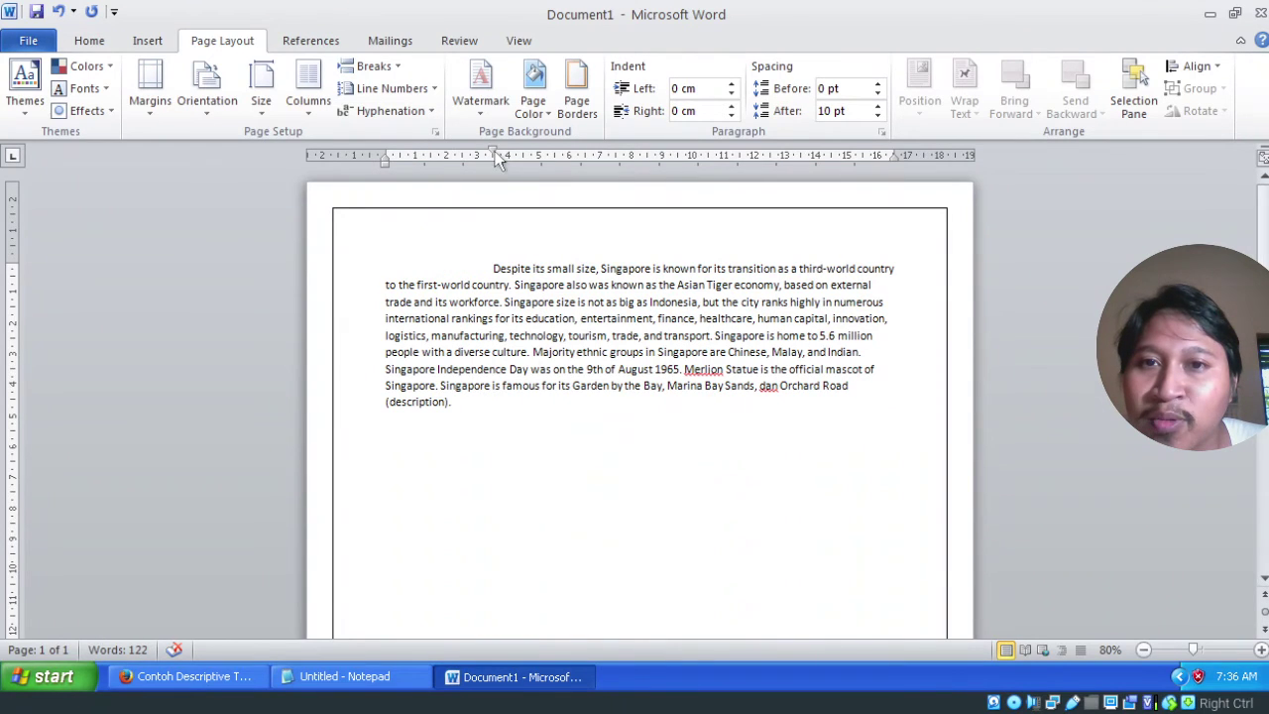
drag(493, 152, 431, 155)
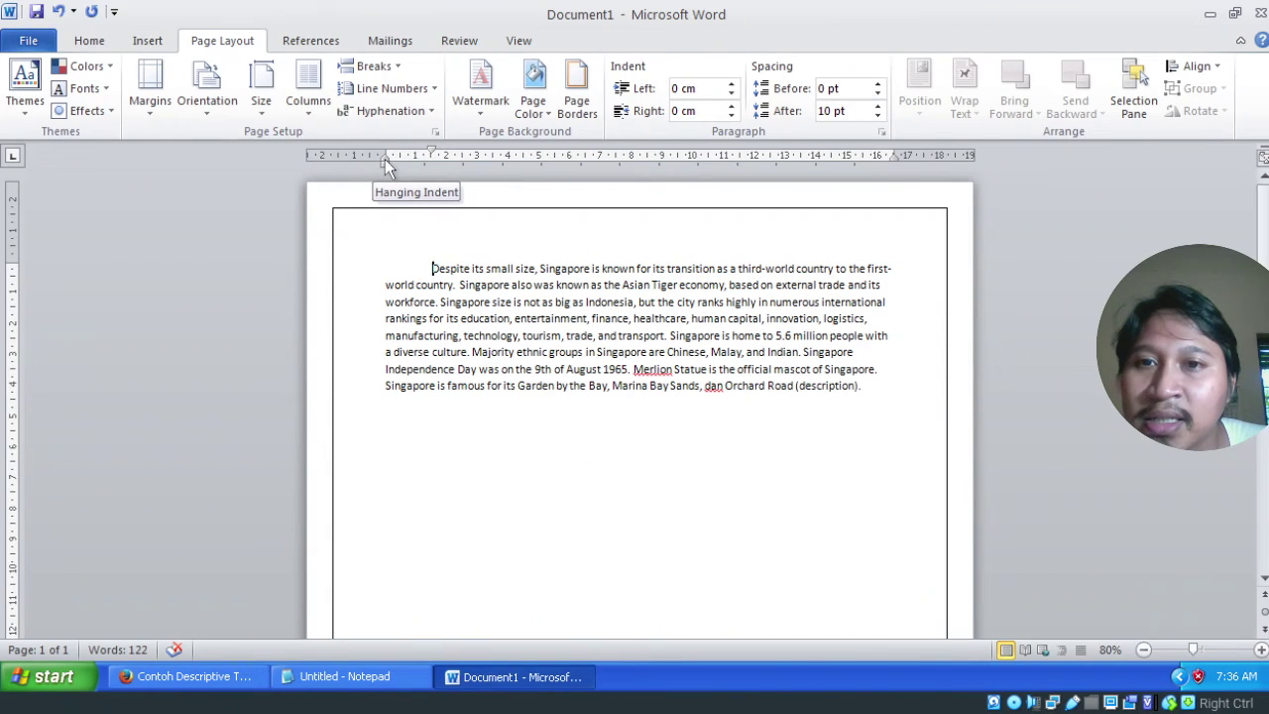
Step: Adjust the paragraph's left indent through 0.5 cm and 0.25 cm and trim the first-line indent
mouse_move(386, 166)
mouse_down()
mouse_move(417, 179)
mouse_move(385, 174)
mouse_up()
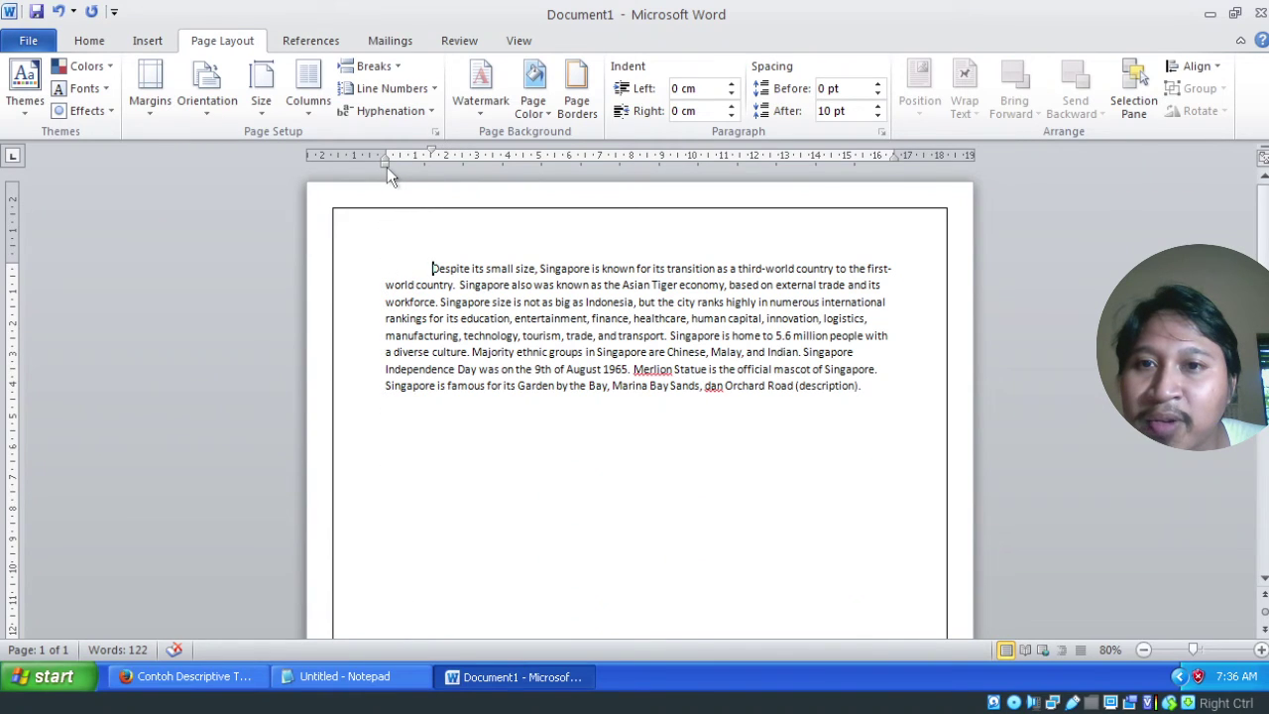
drag(386, 163, 434, 178)
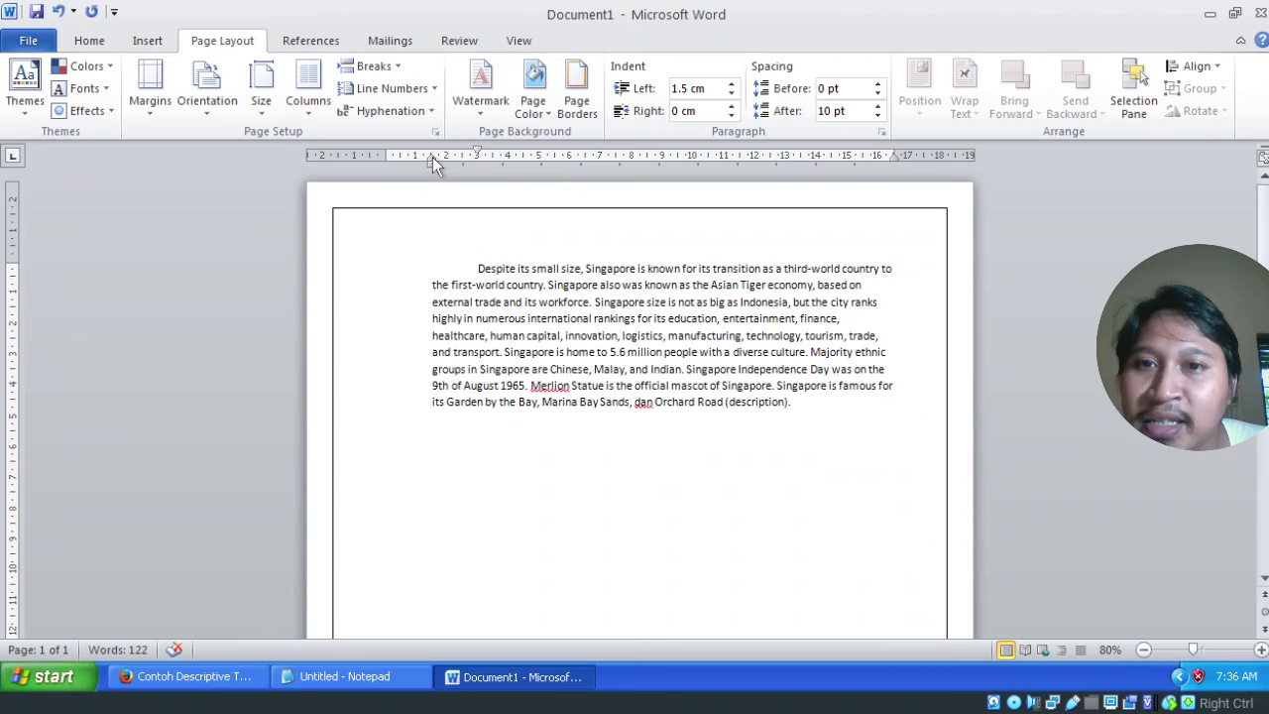
drag(433, 156, 402, 164)
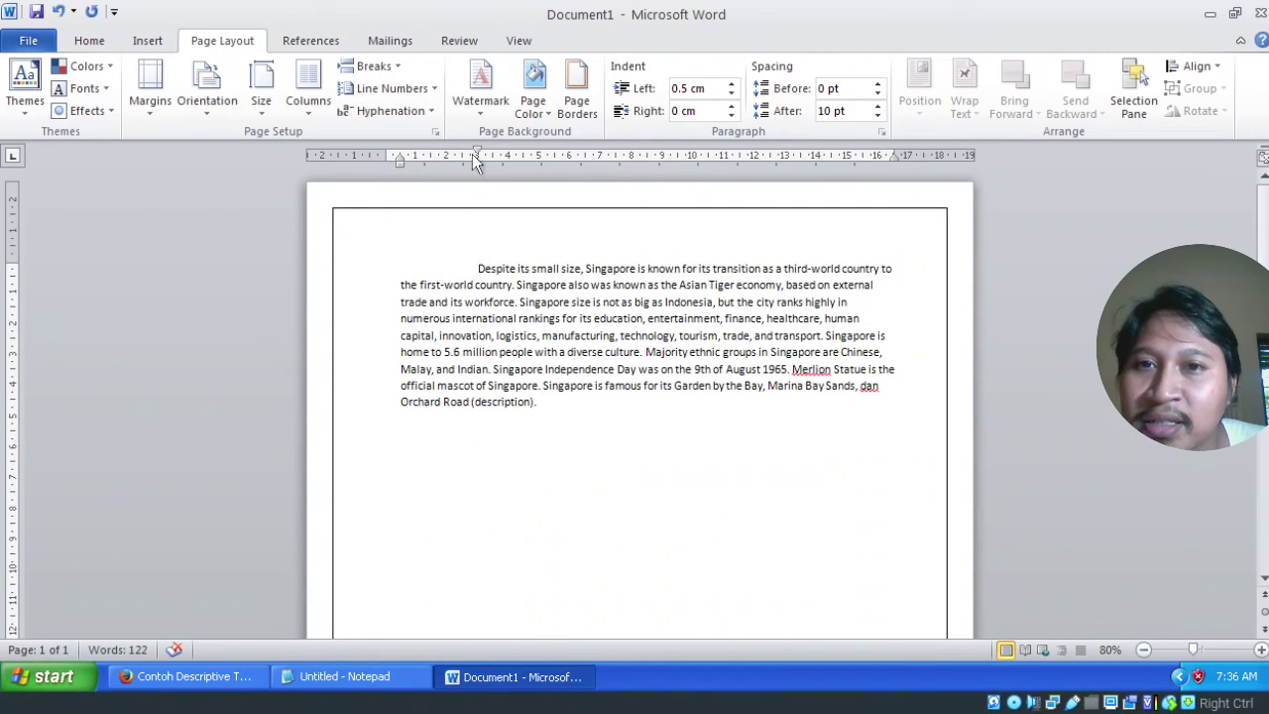
drag(477, 155, 446, 157)
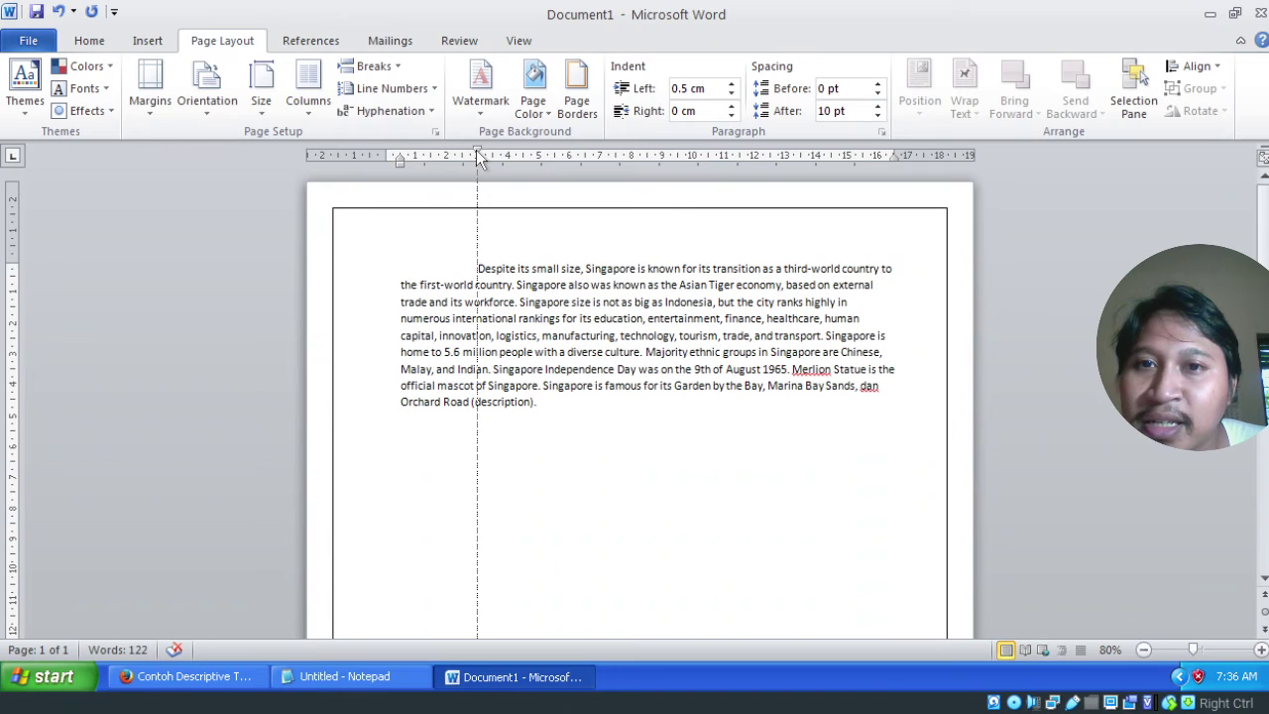
drag(400, 157, 407, 162)
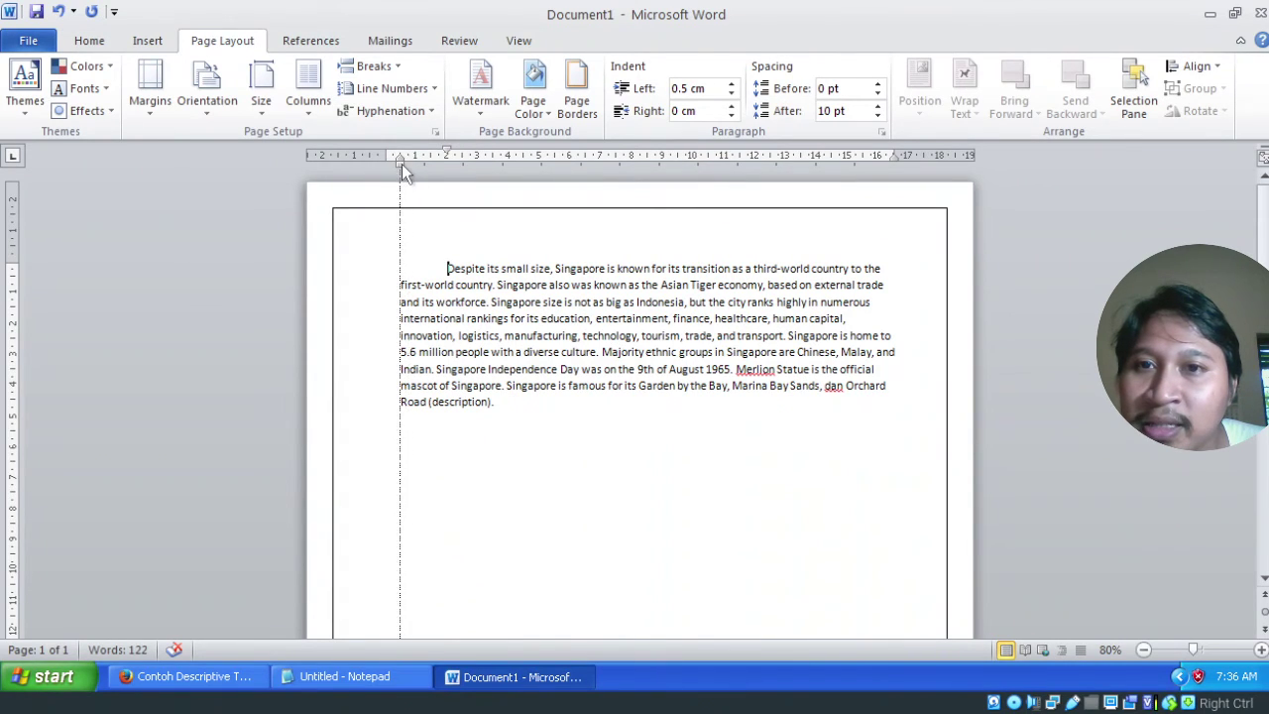
mouse_move(402, 163)
mouse_down()
mouse_move(392, 159)
mouse_move(460, 184)
mouse_move(387, 181)
mouse_move(424, 156)
mouse_up()
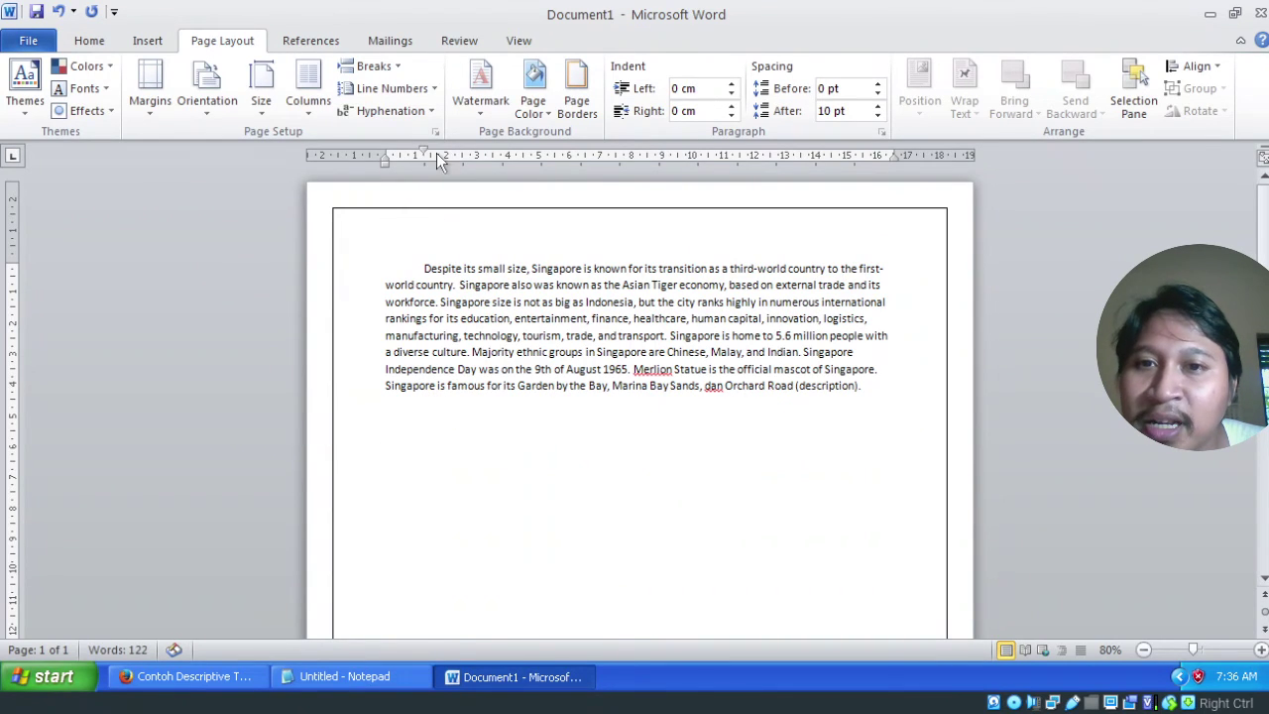
drag(895, 159, 895, 159)
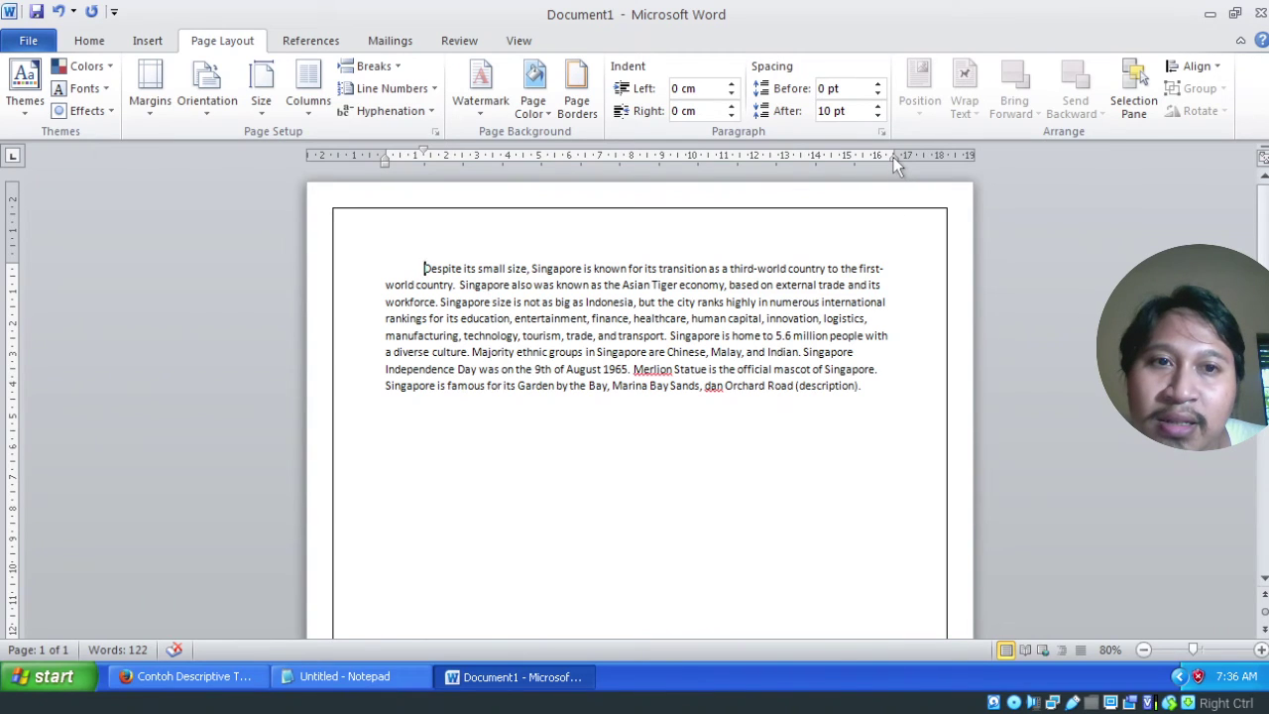
Step: Drag the right indent in to 3.76 cm, then back out until it reads 0.76 cm
drag(896, 159, 873, 159)
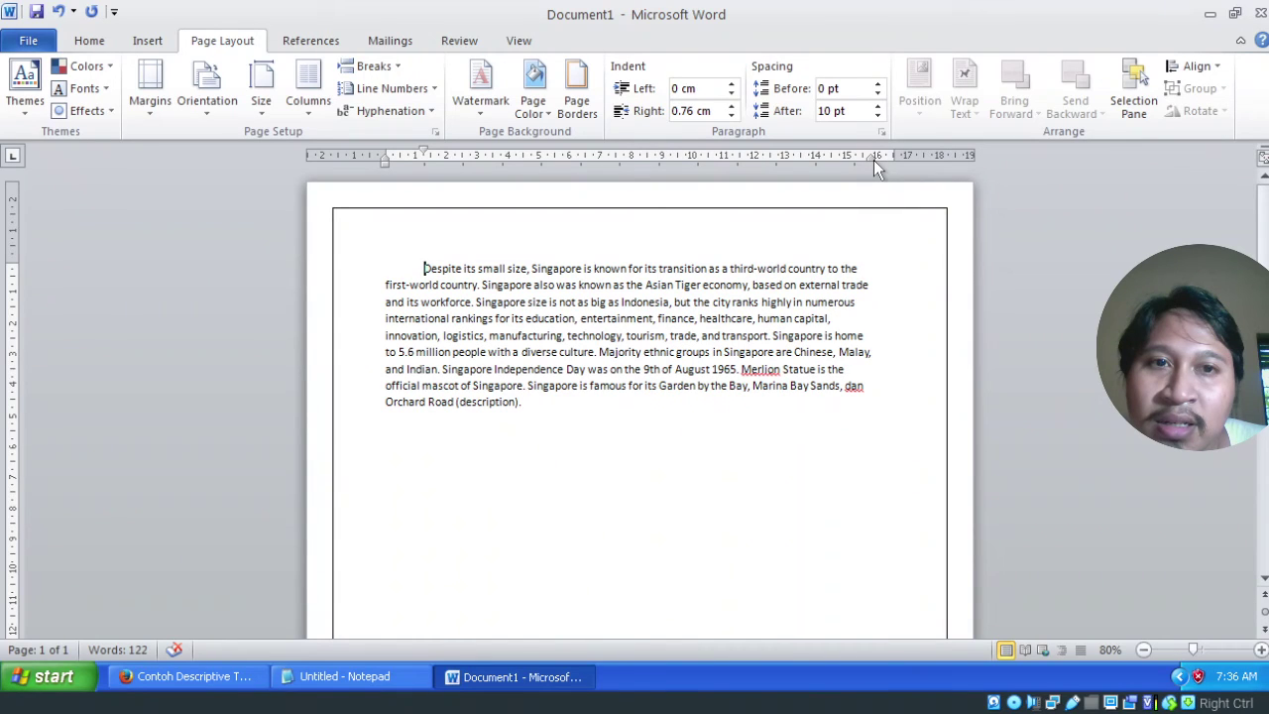
drag(873, 159, 780, 159)
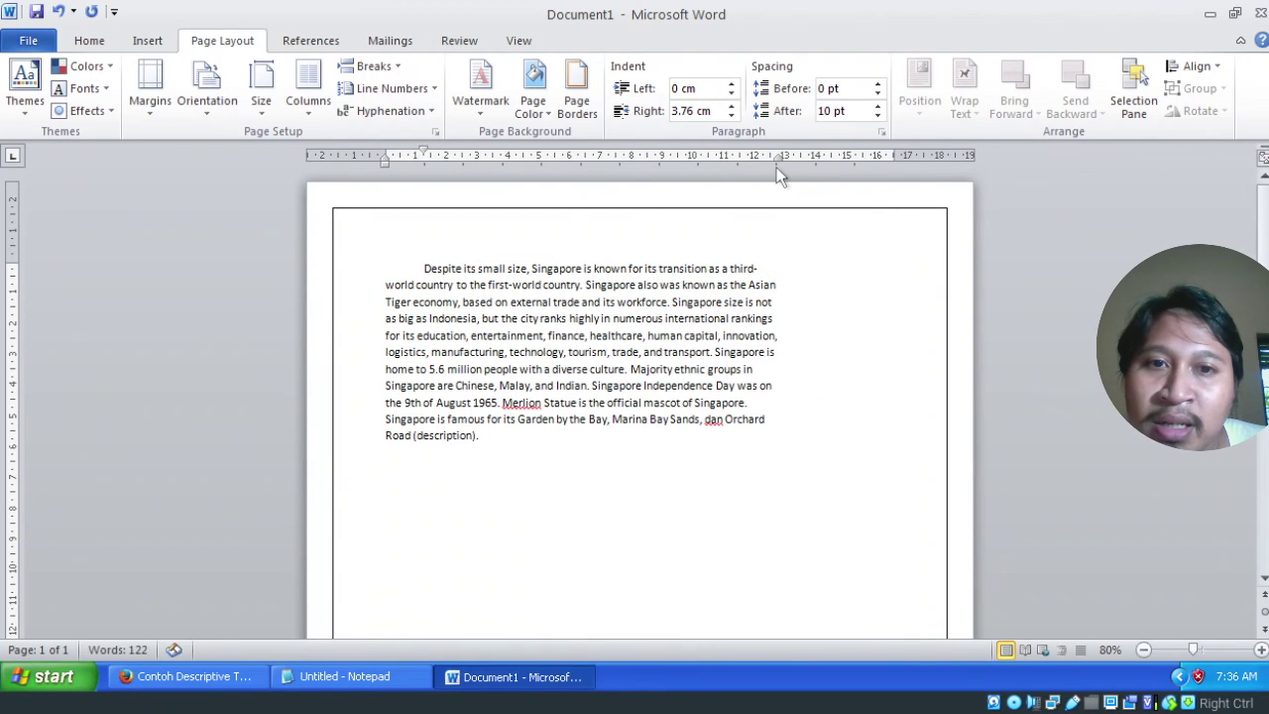
mouse_move(781, 155)
mouse_down()
mouse_move(819, 166)
mouse_move(809, 159)
mouse_up()
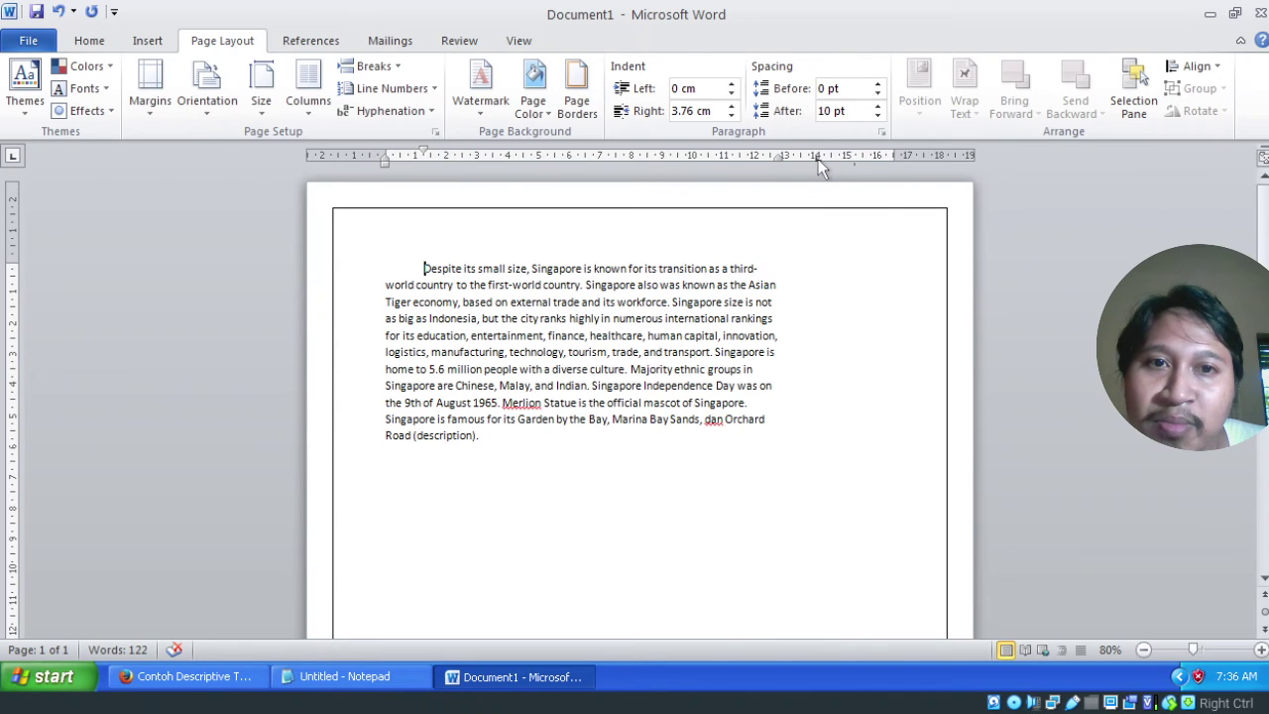
drag(779, 158, 824, 165)
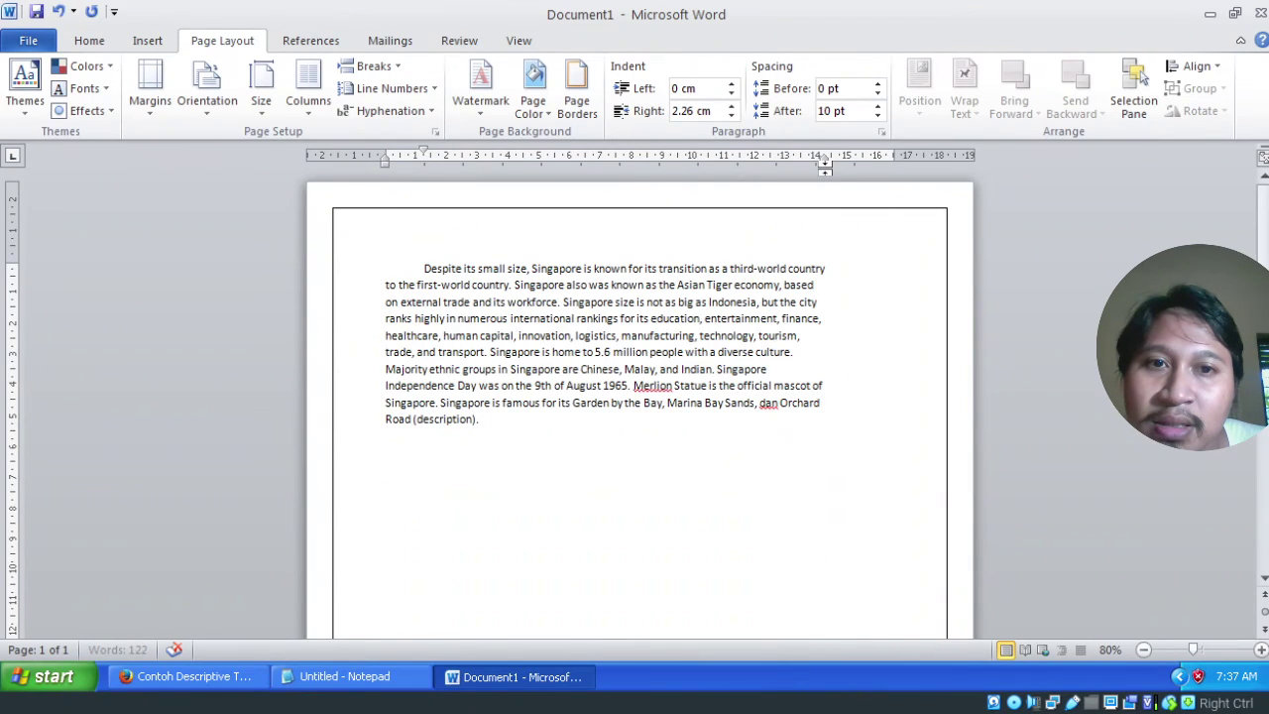
drag(824, 156, 868, 161)
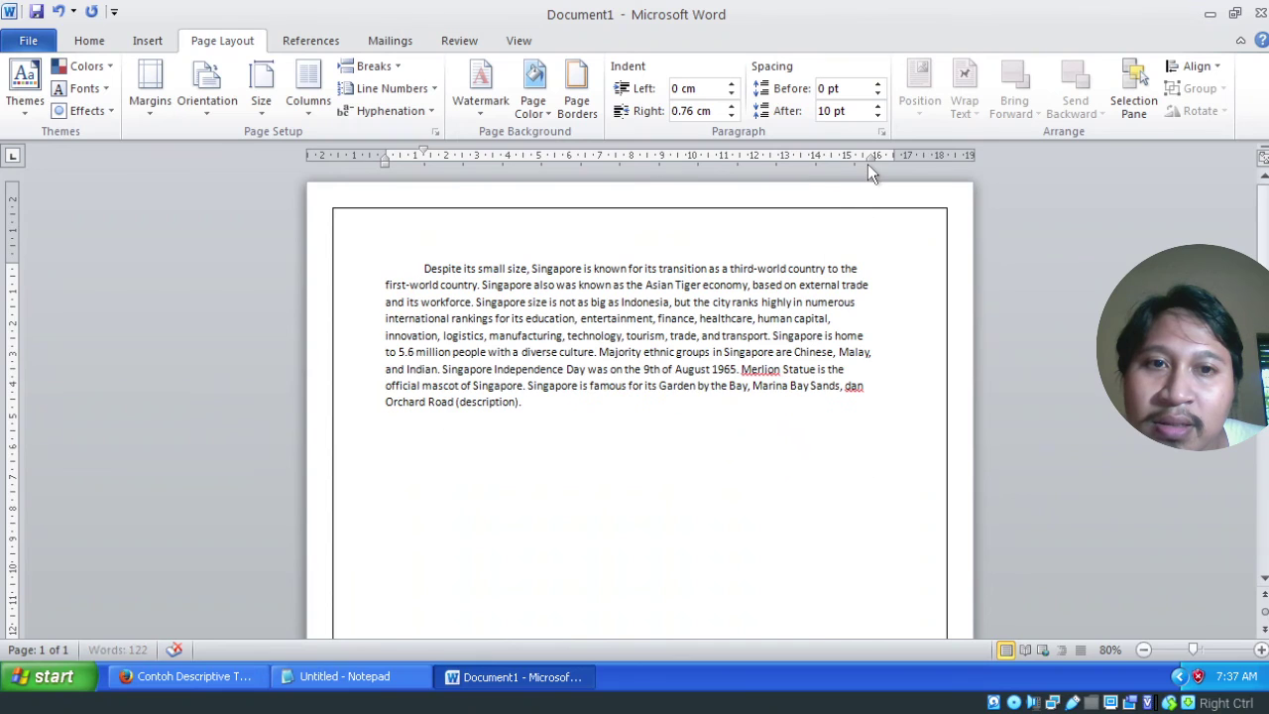
click(89, 44)
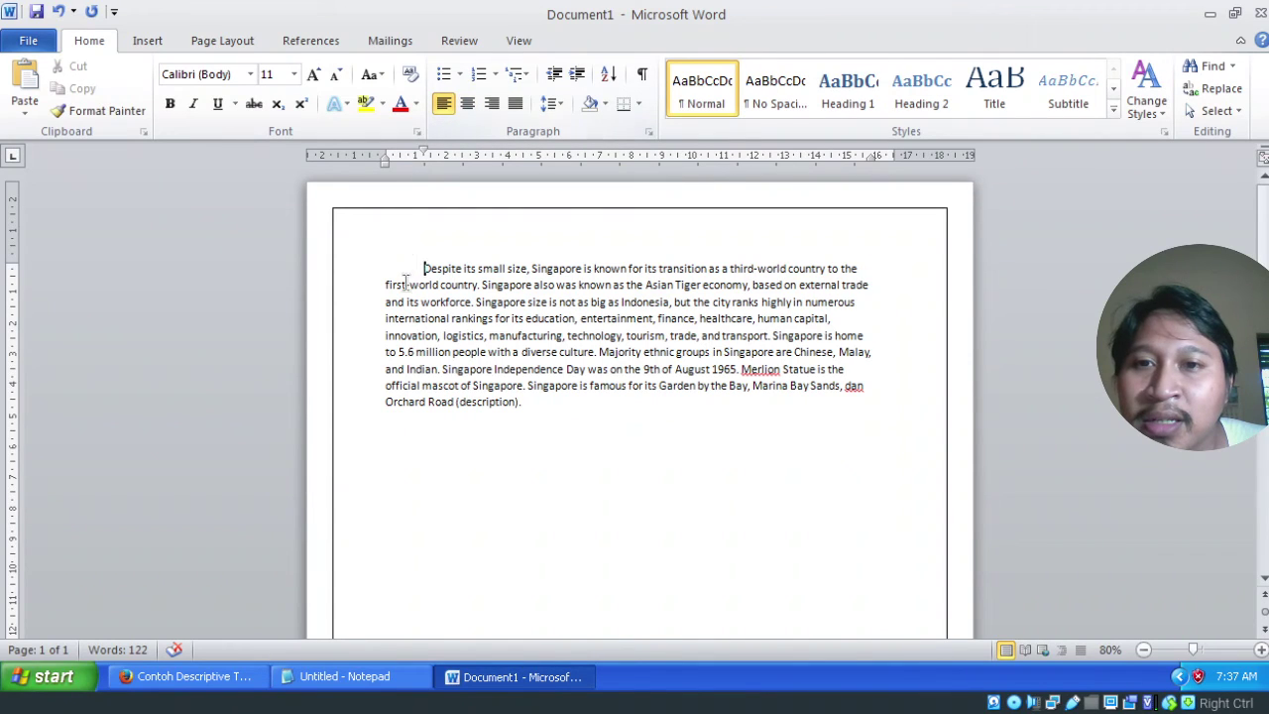
Step: Try center, right, justified and left alignment on the Singapore paragraph
click(466, 101)
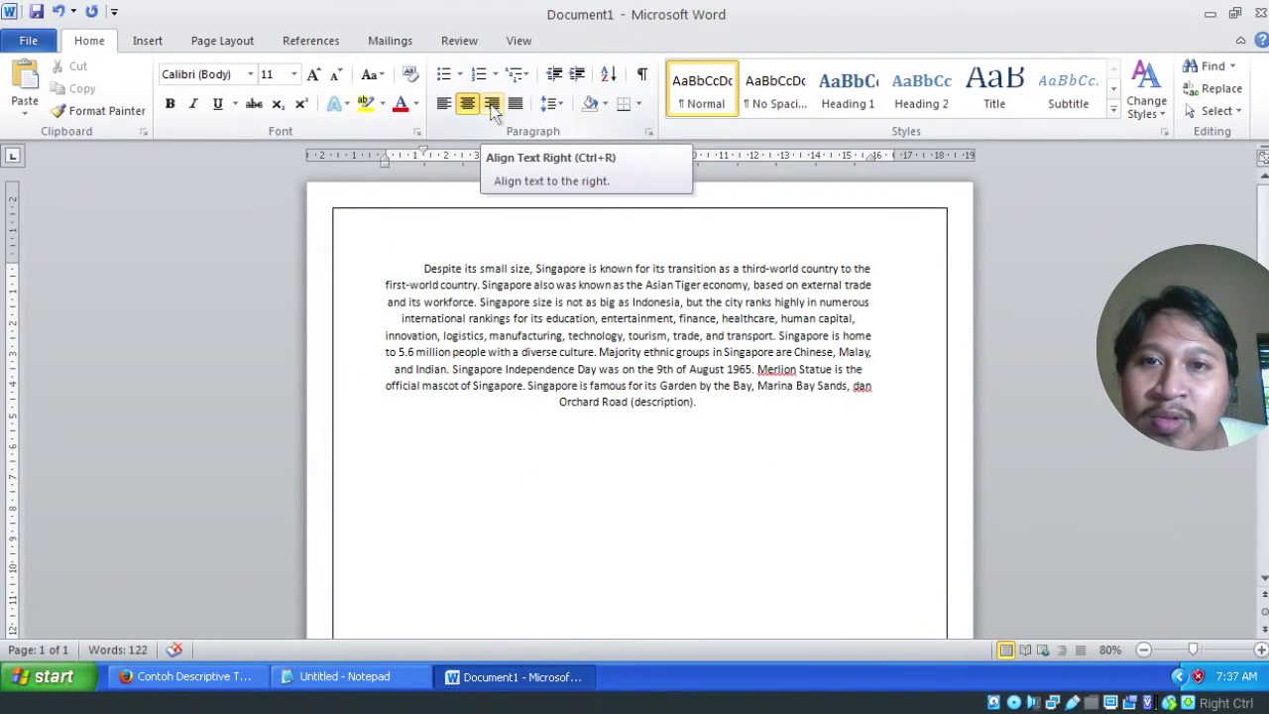
click(492, 105)
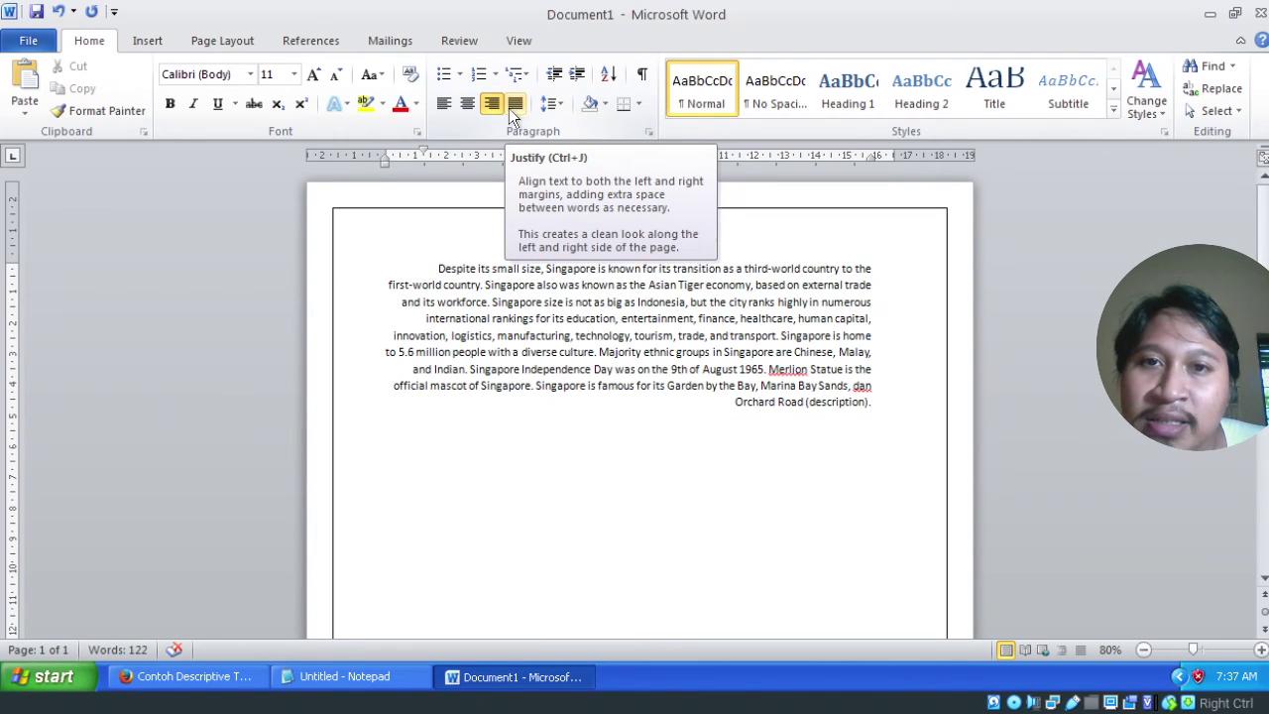
key(ctrl+j)
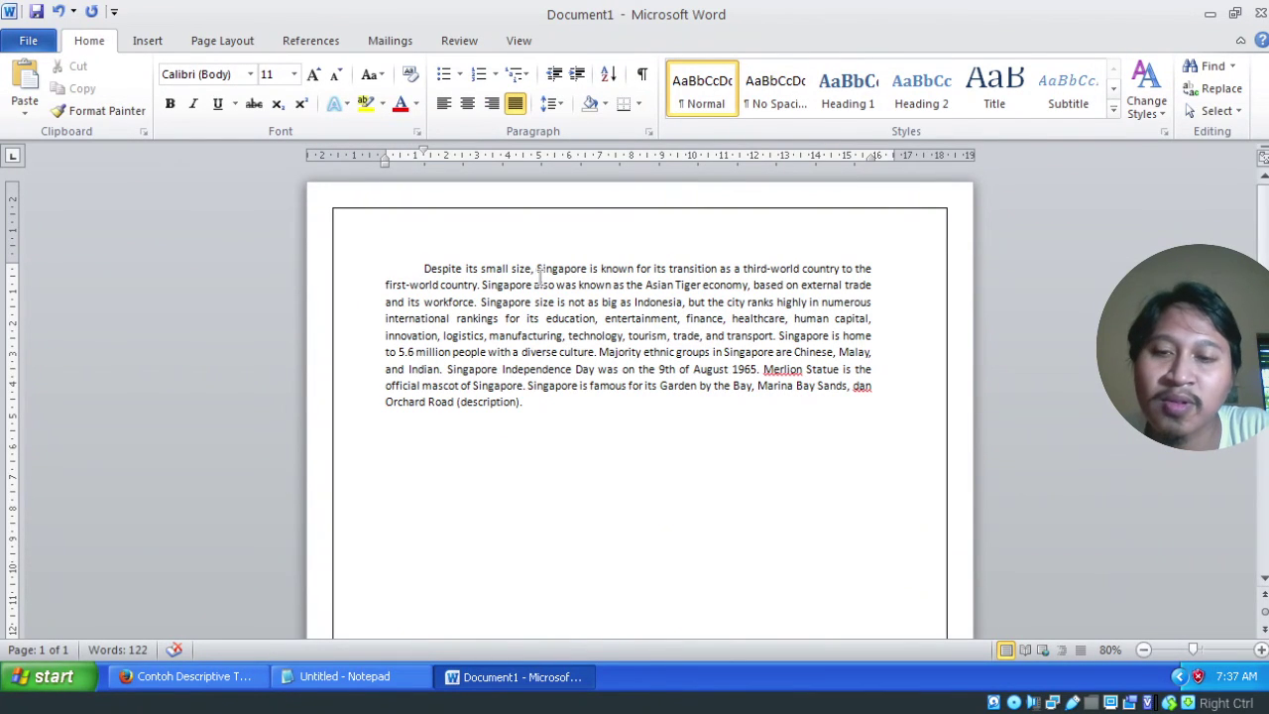
key(ctrl+e)
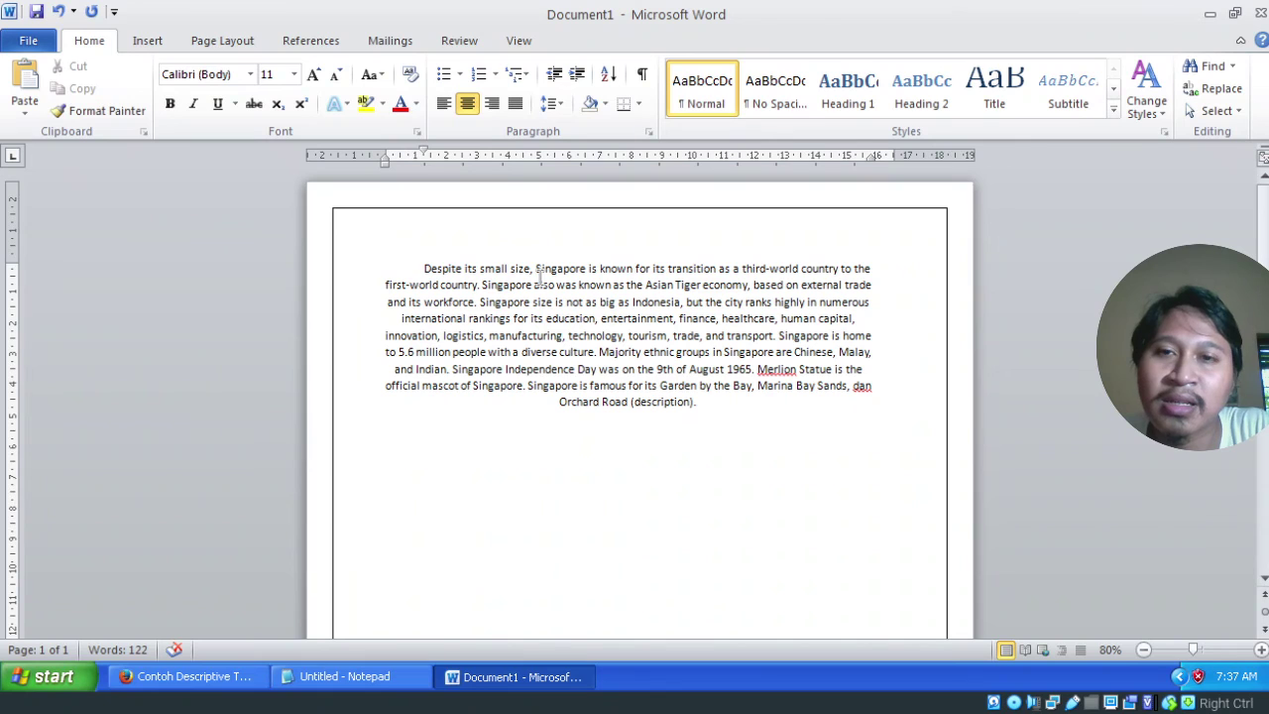
click(443, 106)
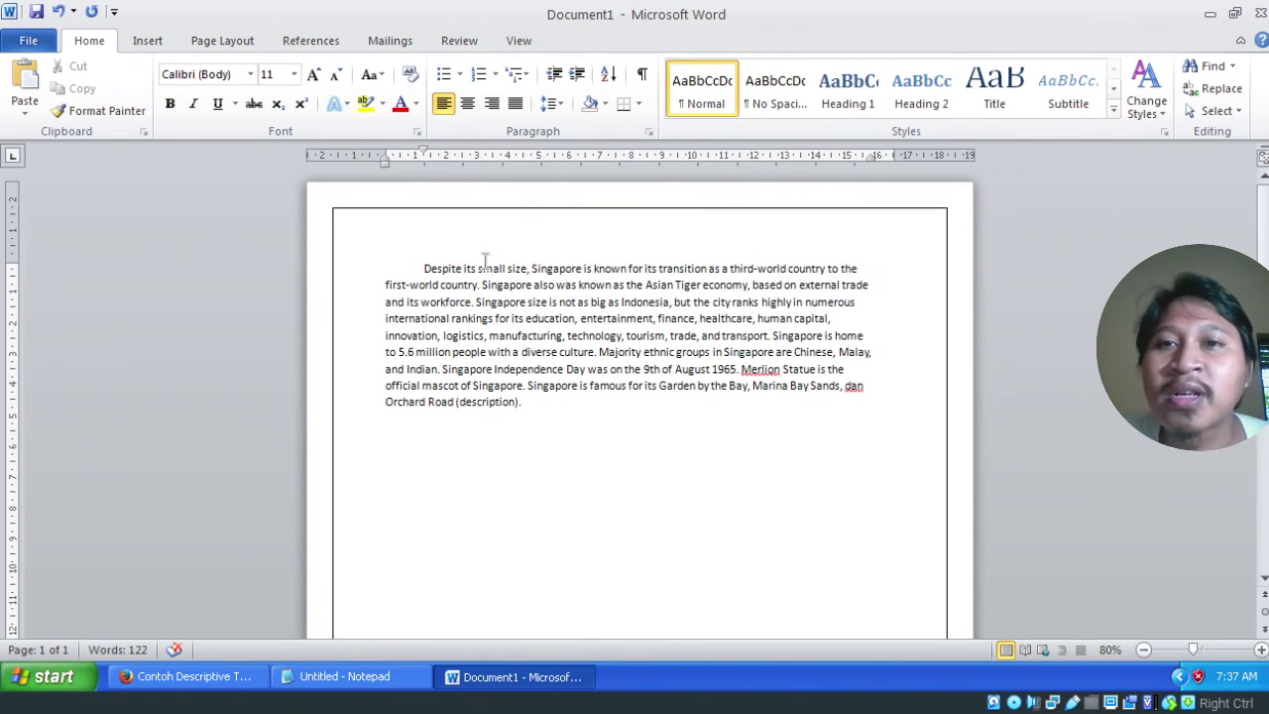
click(467, 104)
click(492, 104)
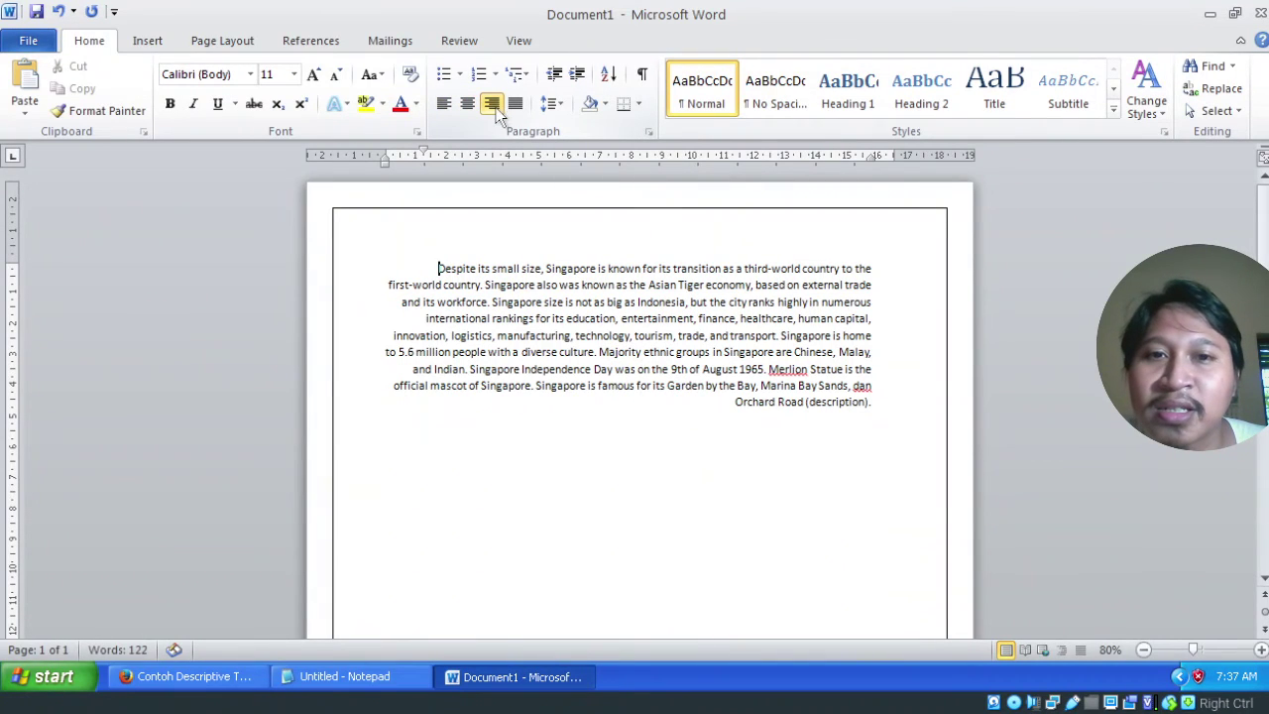
Step: Justify the paragraph and extend its right indent back to the margin
click(513, 105)
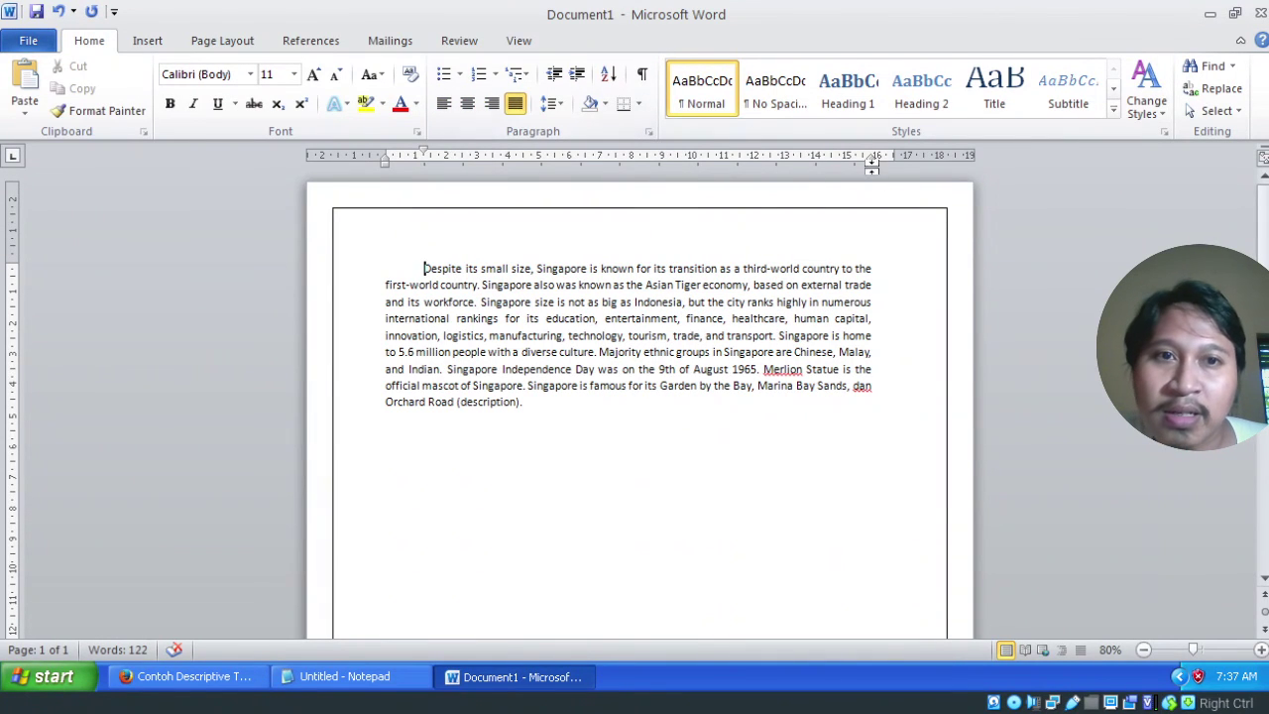
drag(874, 159, 893, 179)
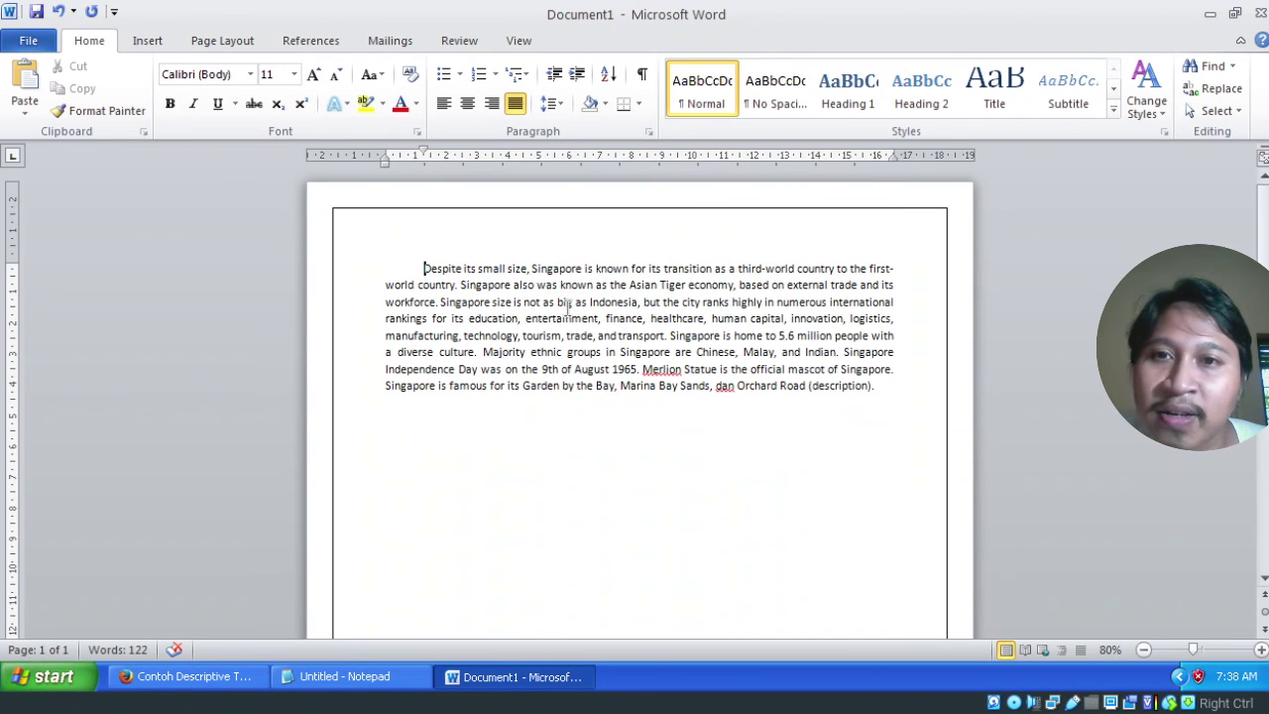
scroll(542, 327, down, 2)
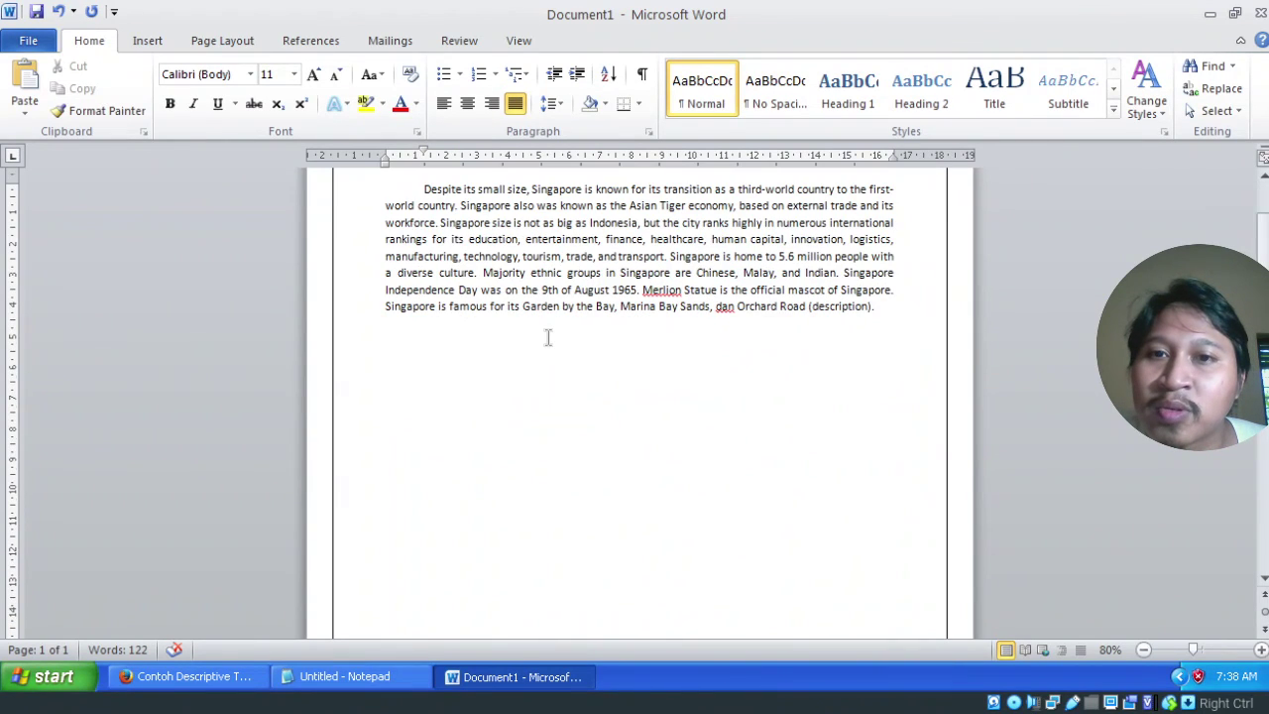
scroll(548, 338, up, 2)
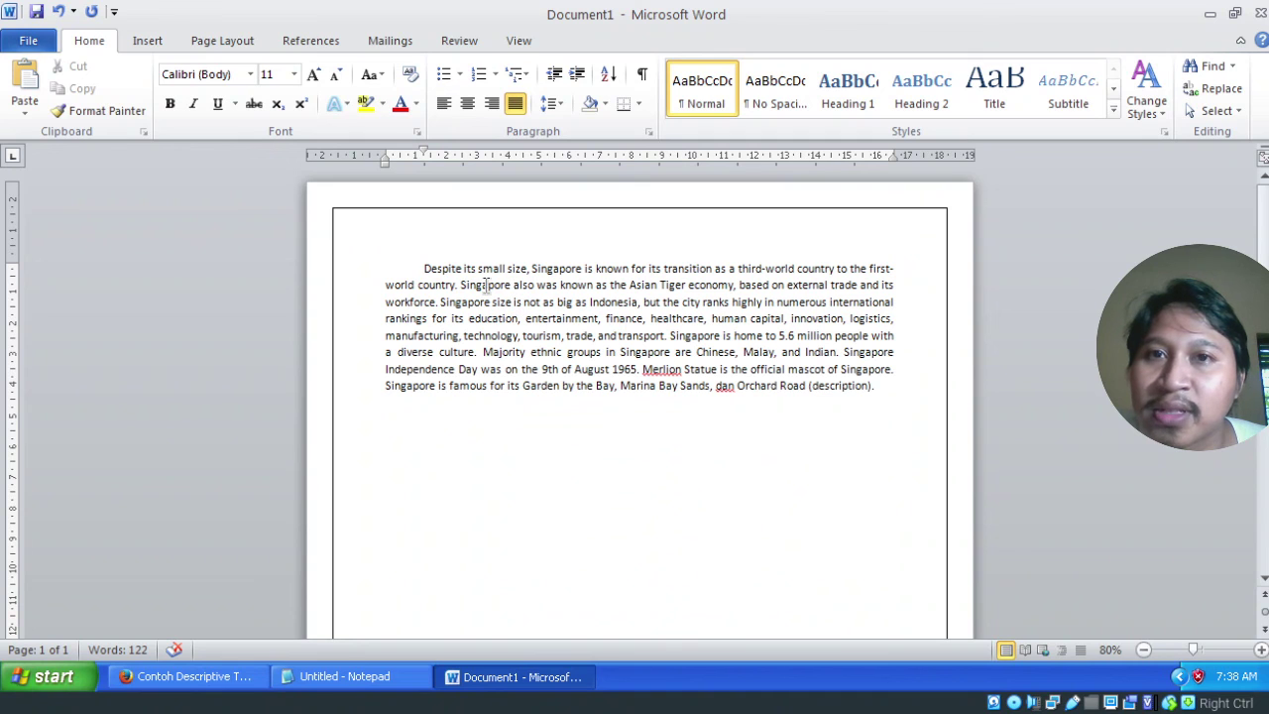
click(44, 44)
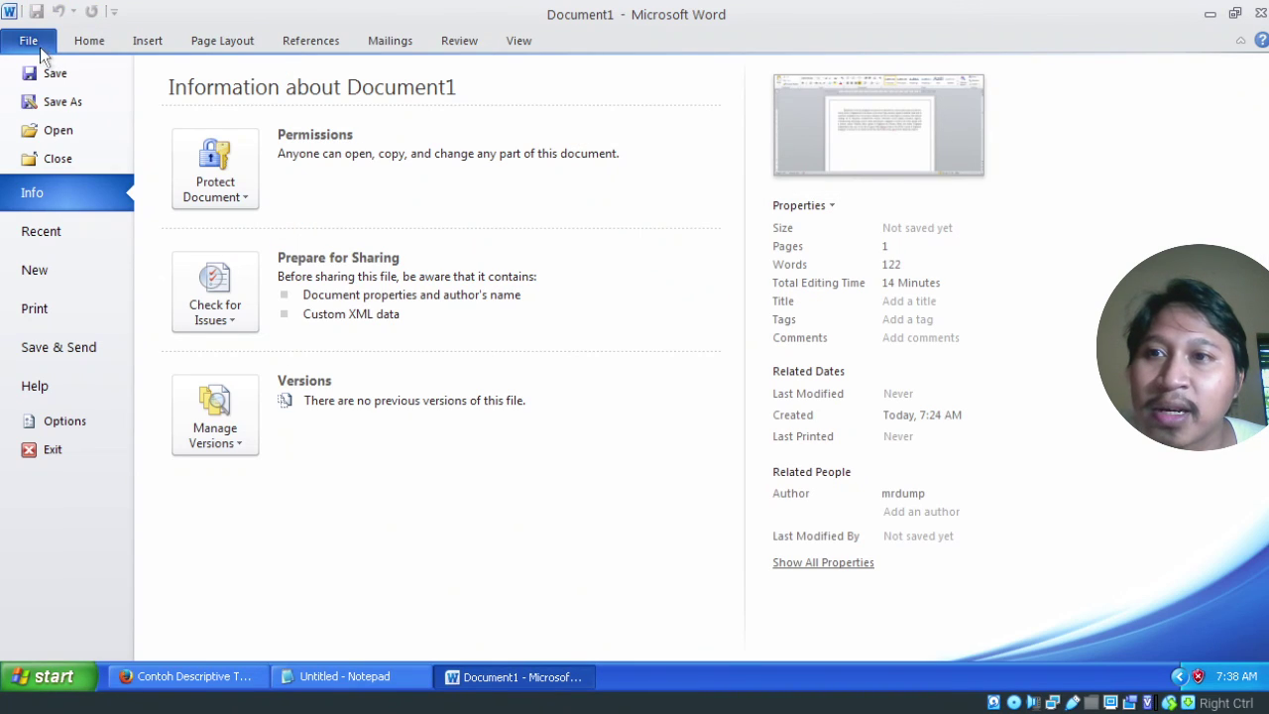
Step: Save the document as the Word file 'Judul' in My Documents
click(33, 42)
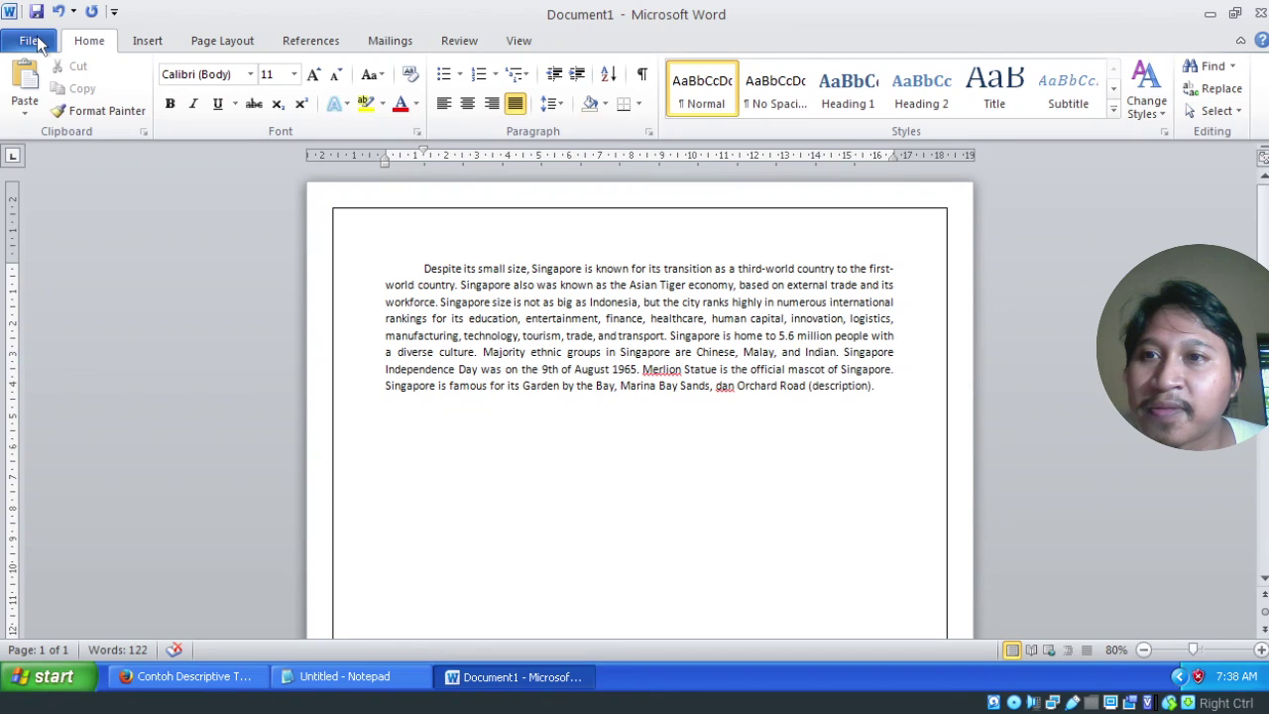
click(42, 44)
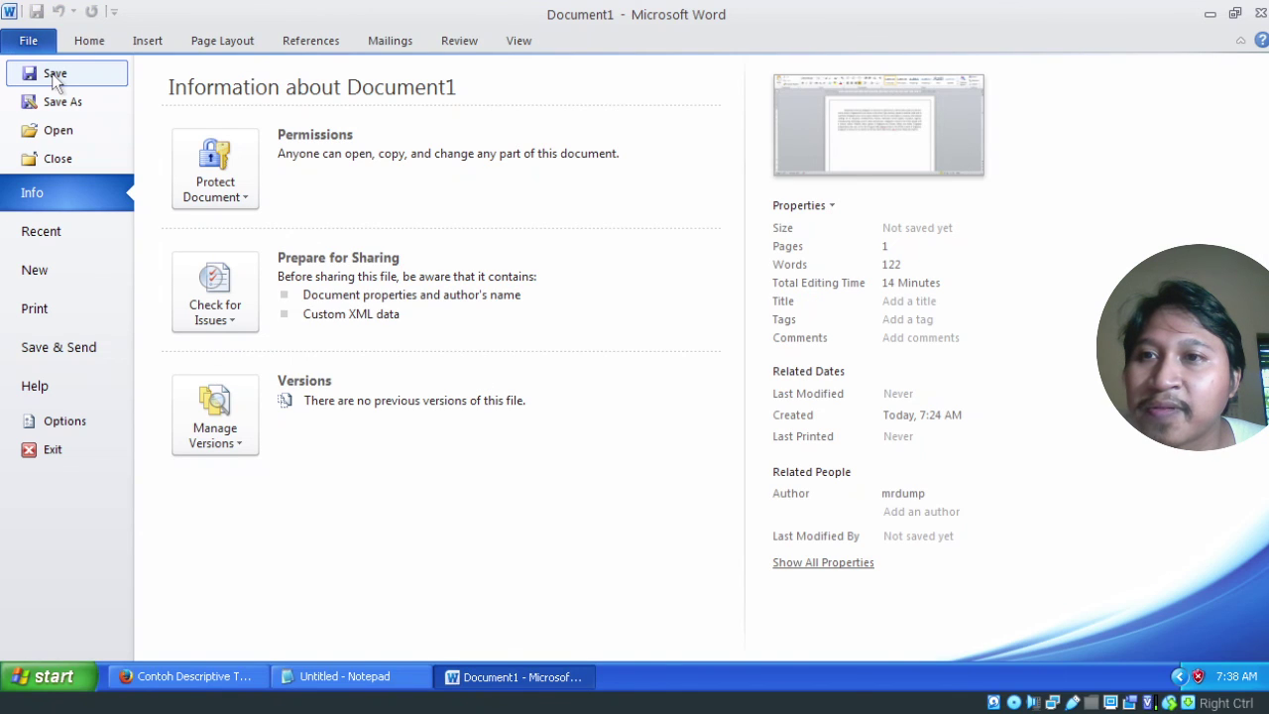
click(54, 76)
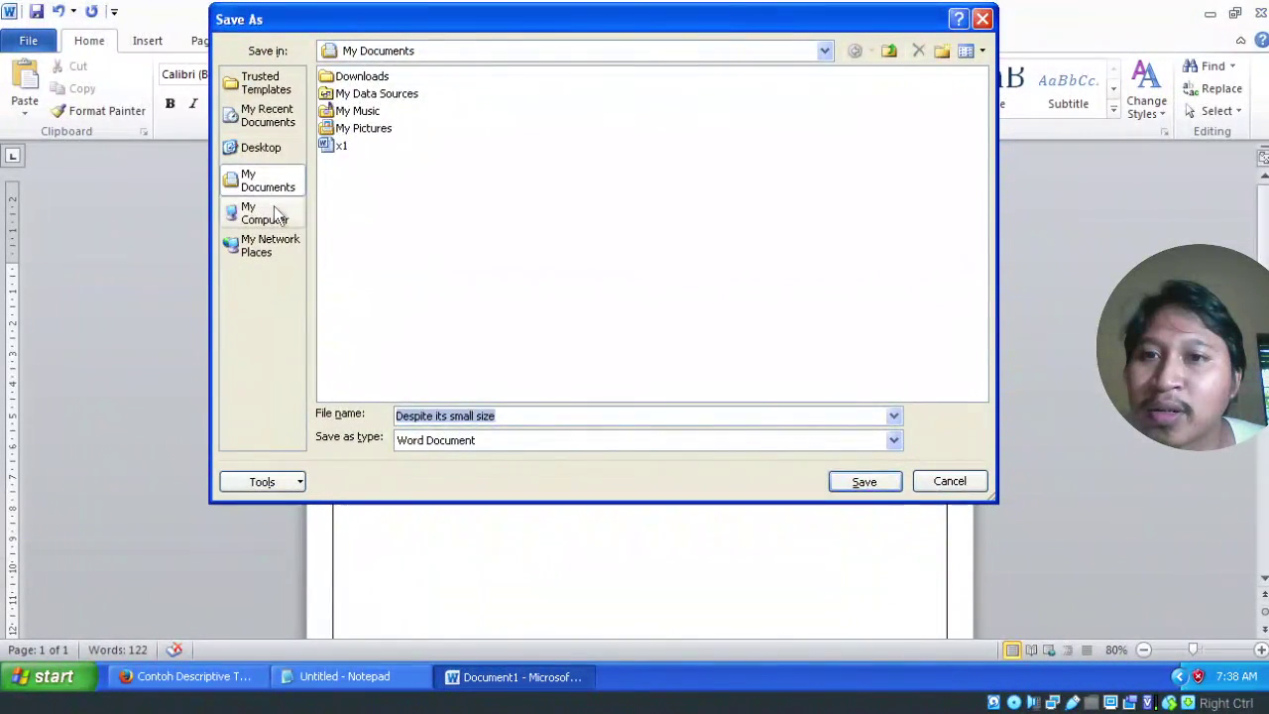
click(276, 213)
click(266, 181)
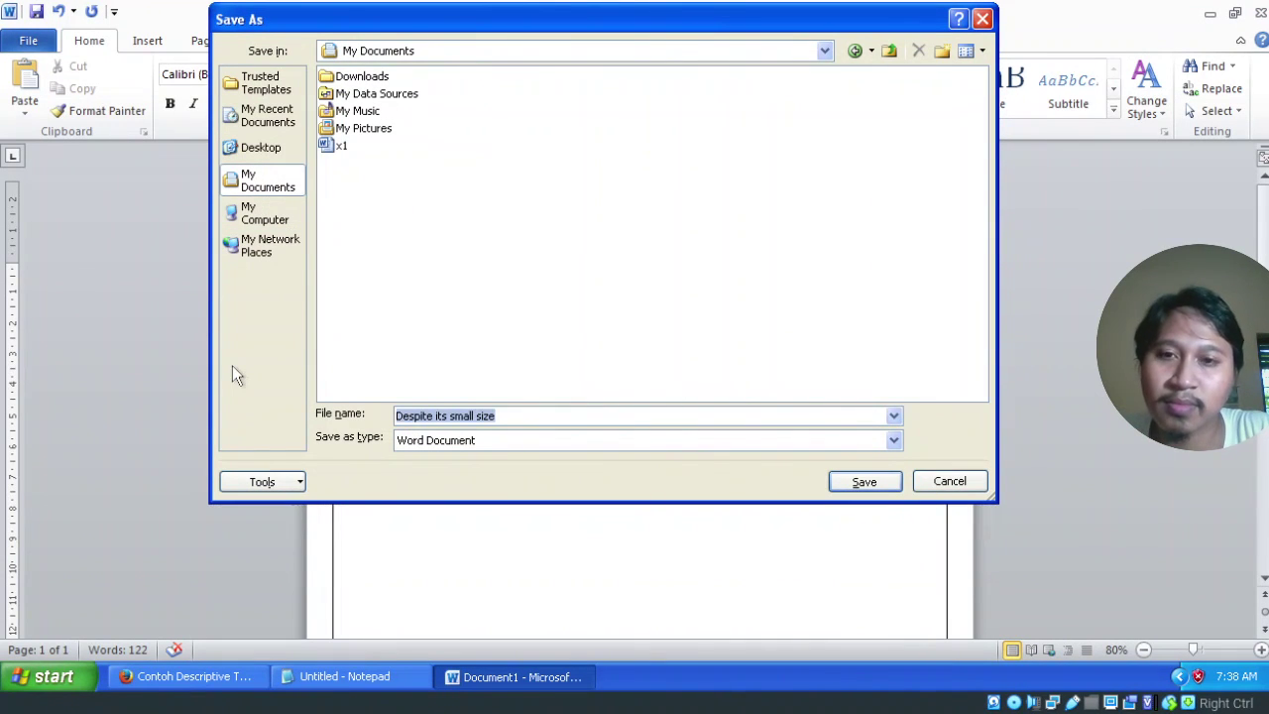
text(Judul)
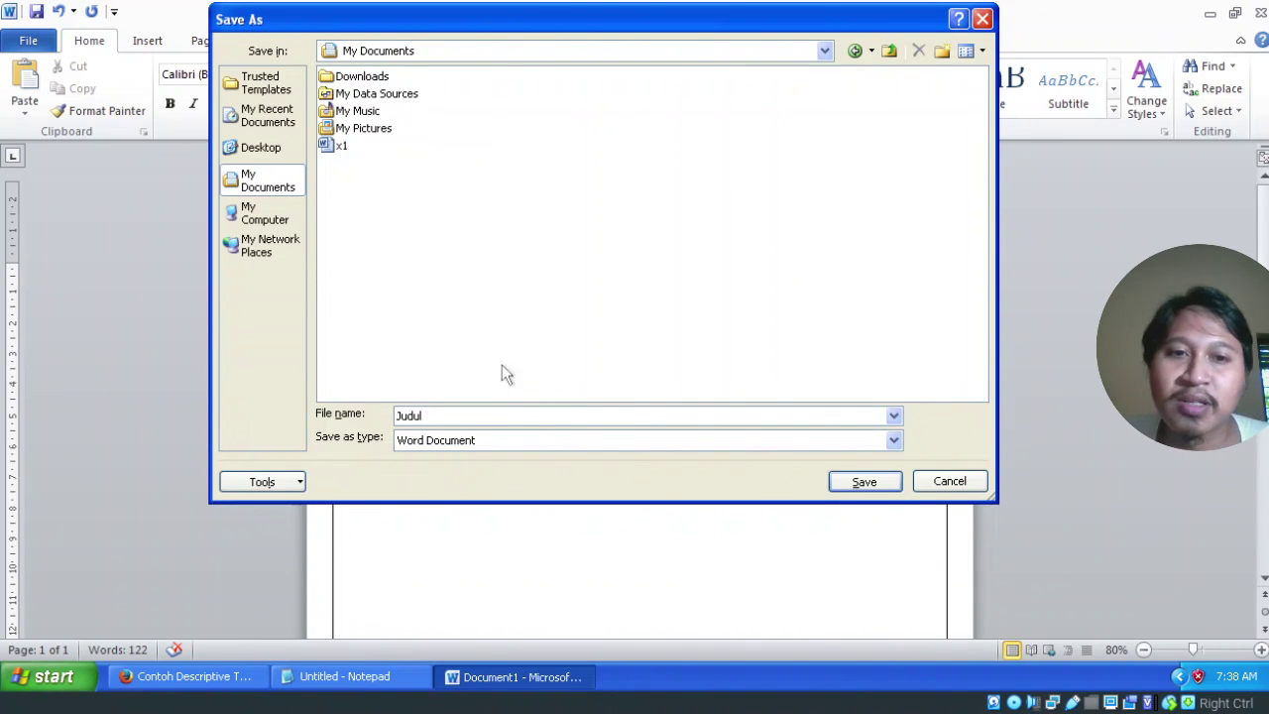
click(863, 481)
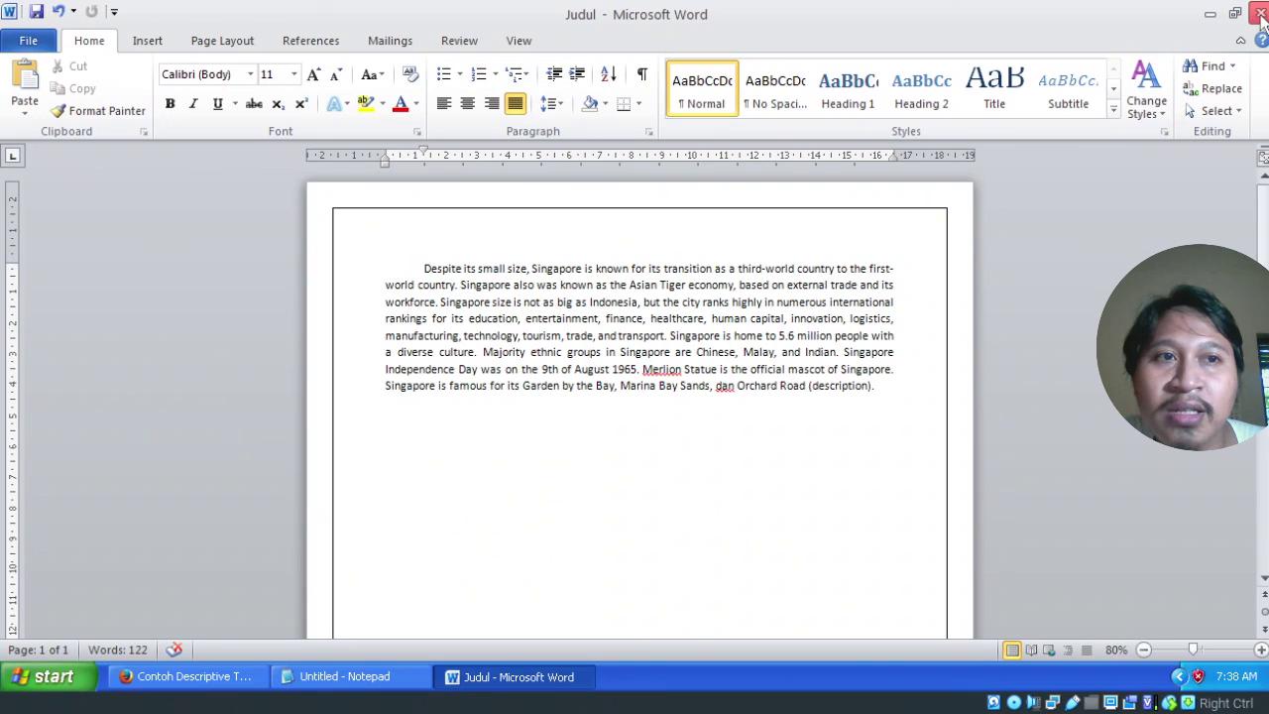
Step: Check the saved Judul file's info, close Word, then close Notepad without saving its text
click(33, 44)
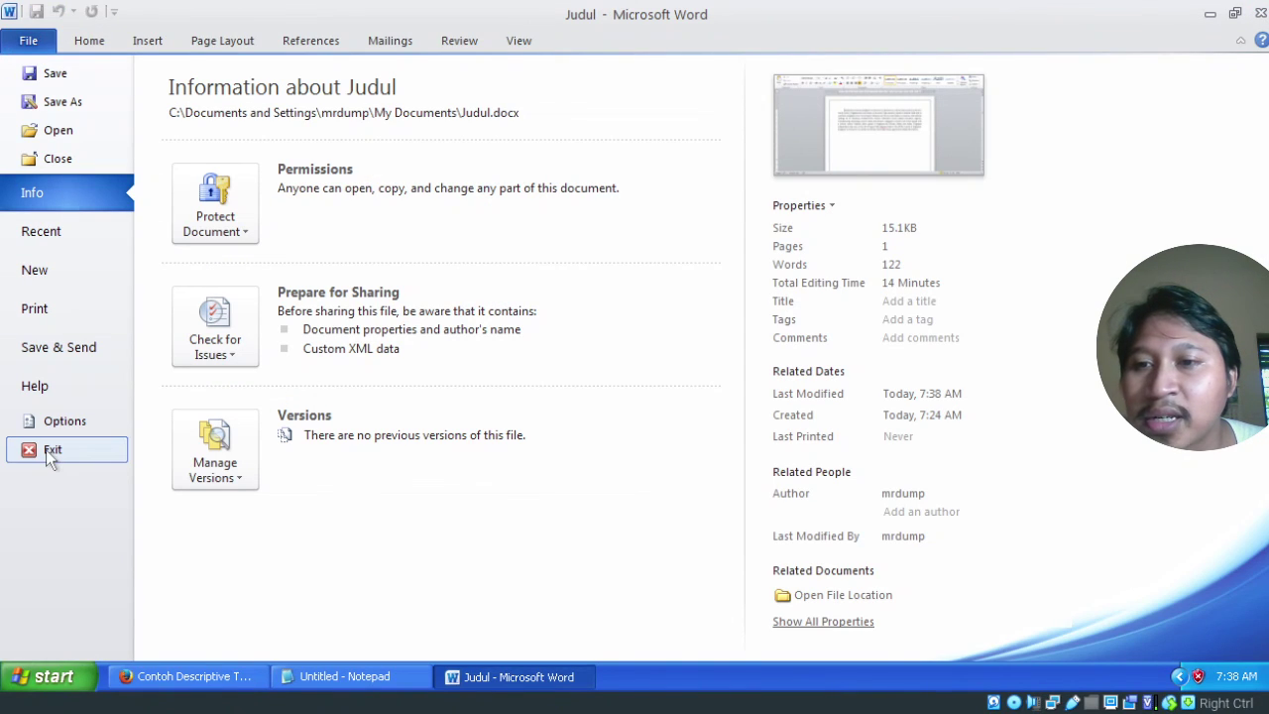
click(1261, 14)
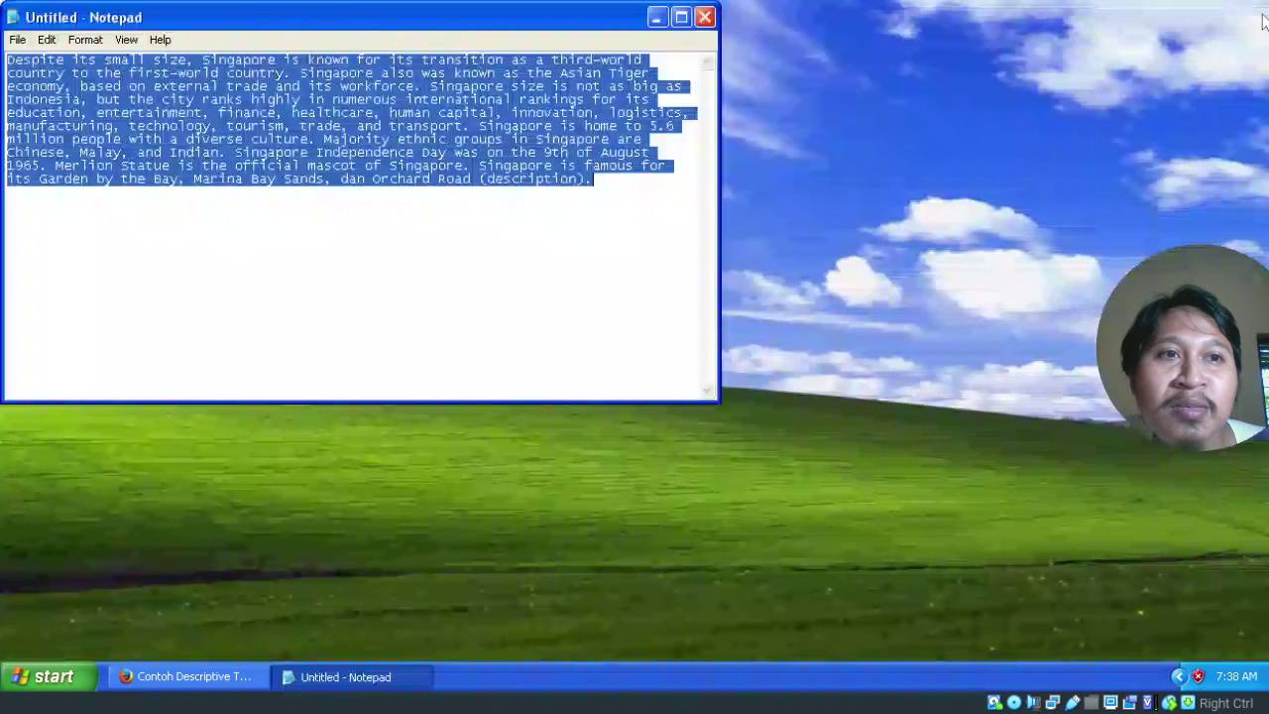
click(705, 18)
click(639, 402)
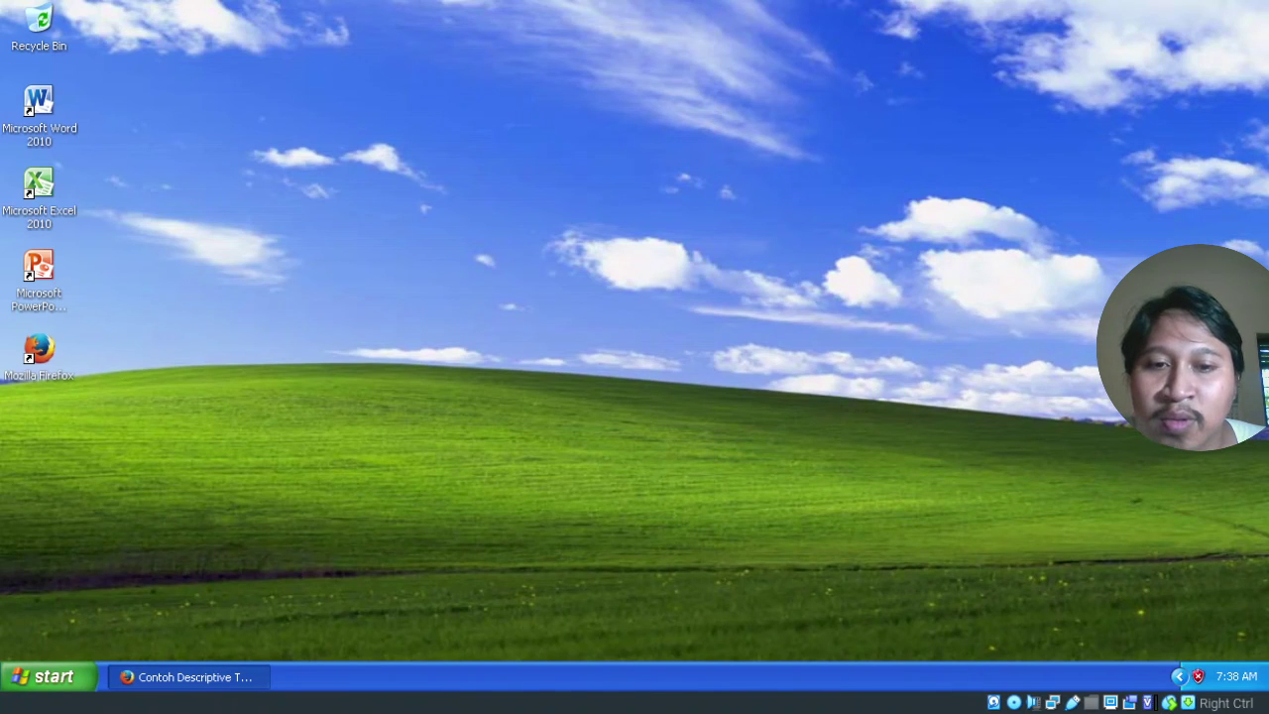